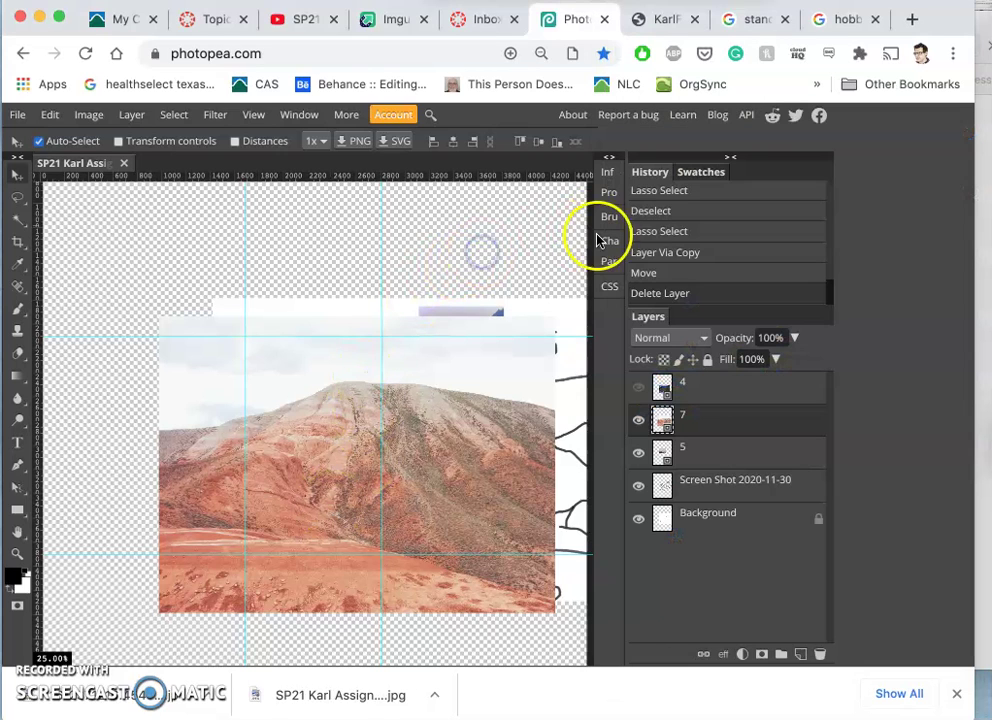
# Hide layers 7 and 5, and copy a lassoed Background area around the portrait sketch and small reference picture to a new layer.
pyautogui.click(638, 420)
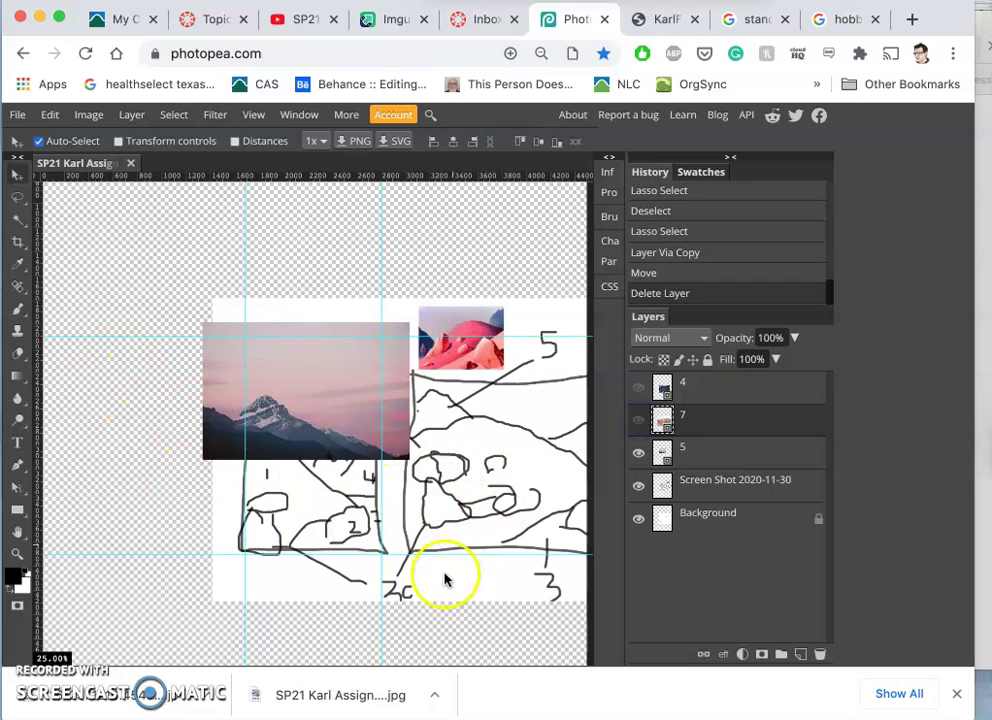
pyautogui.click(638, 452)
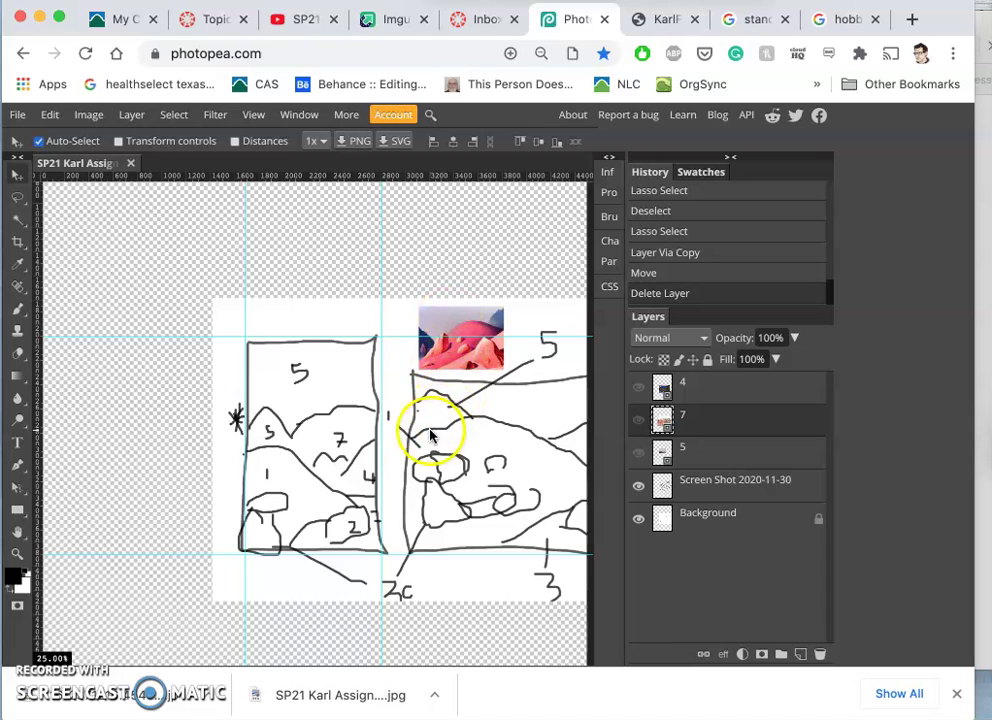
pyautogui.click(17, 175)
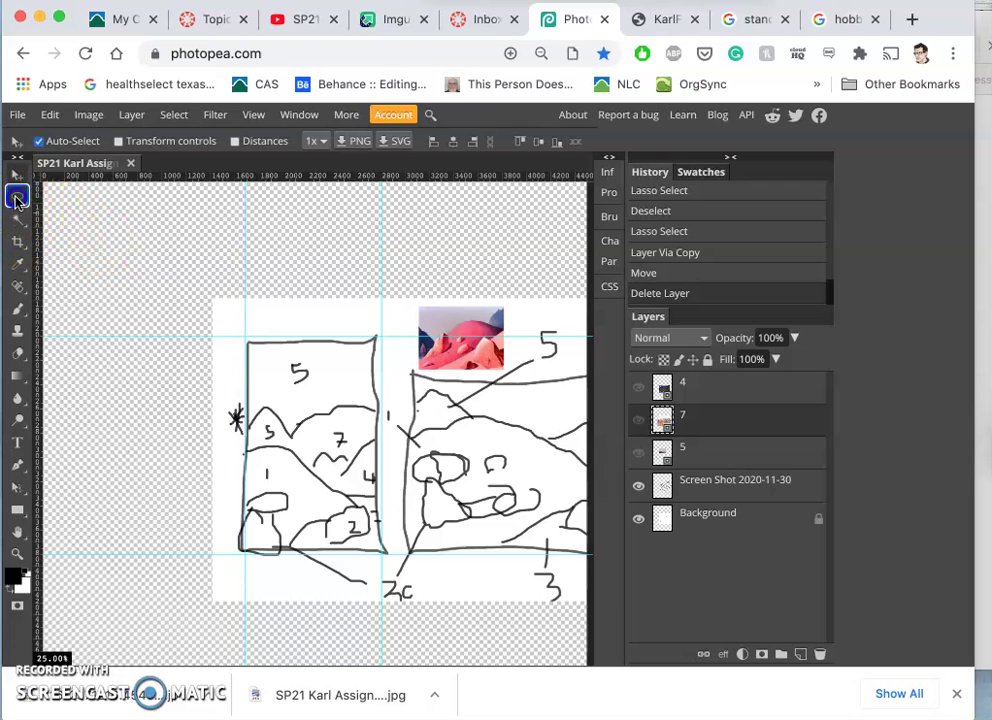
pyautogui.click(16, 197)
pyautogui.moveTo(287, 285)
pyautogui.mouseDown()
pyautogui.moveTo(202, 276)
pyautogui.moveTo(182, 416)
pyautogui.moveTo(215, 543)
pyautogui.mouseUp()
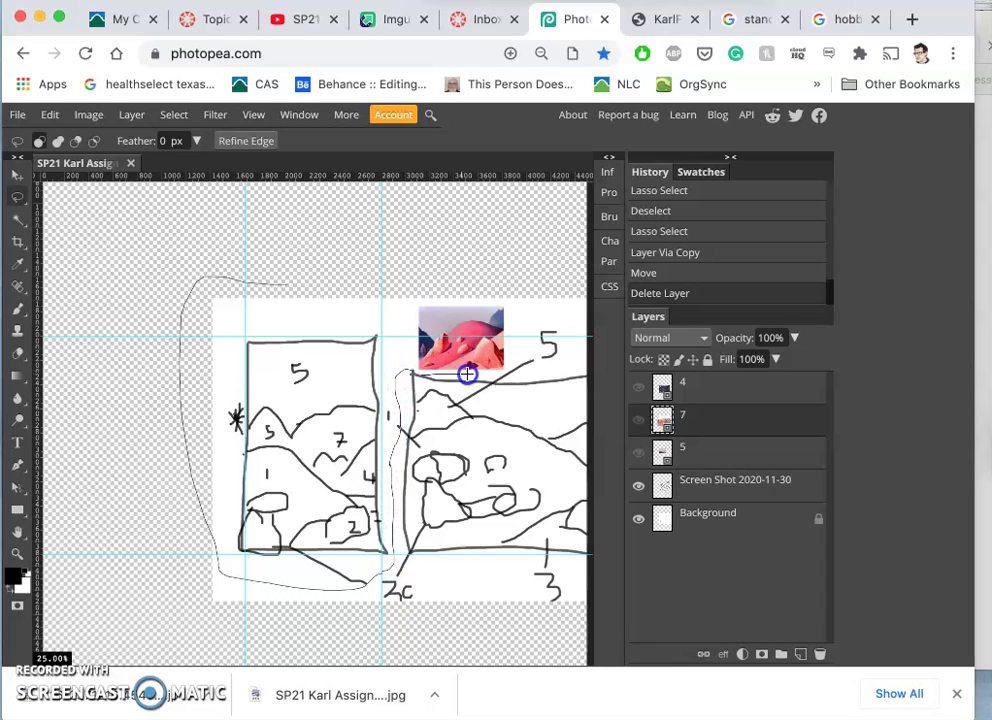
pyautogui.moveTo(303, 316); pyautogui.dragTo(305, 316)
pyautogui.click(710, 520)
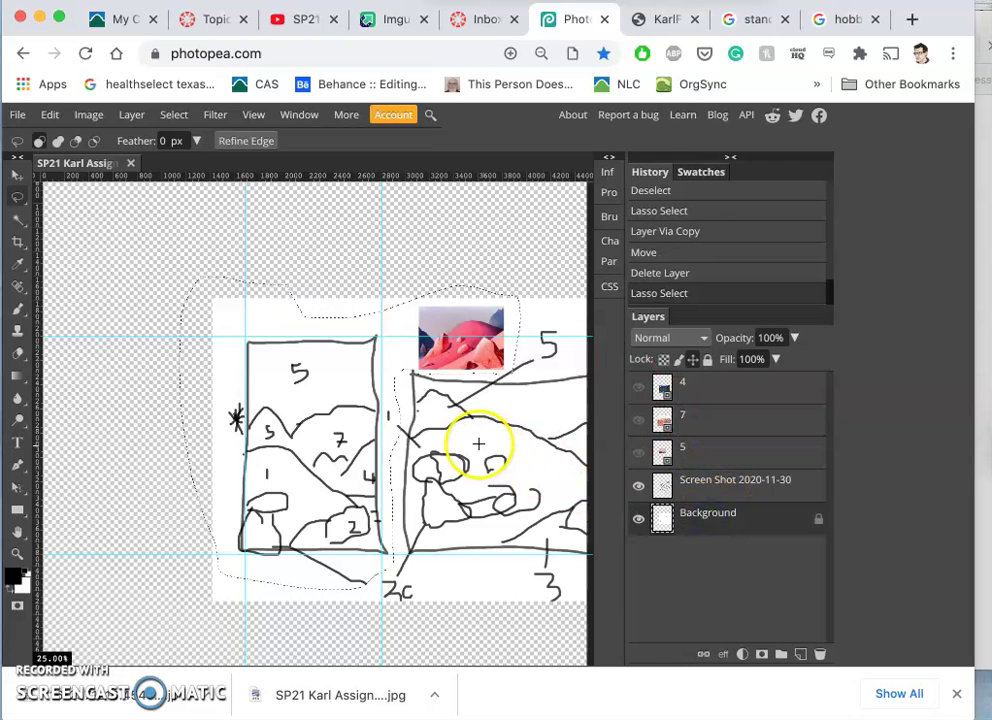
pyautogui.press('super+j')
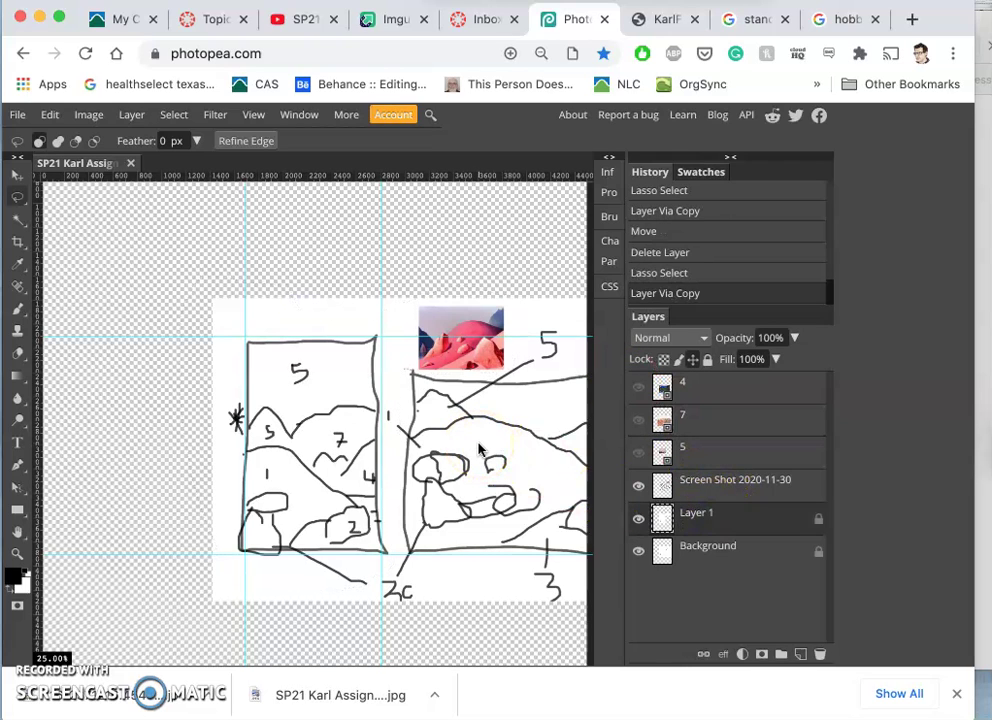
# Hide the Background layer, and lasso and clear the wide landscape sketch from the Screen Shot layer.
pyautogui.click(639, 551)
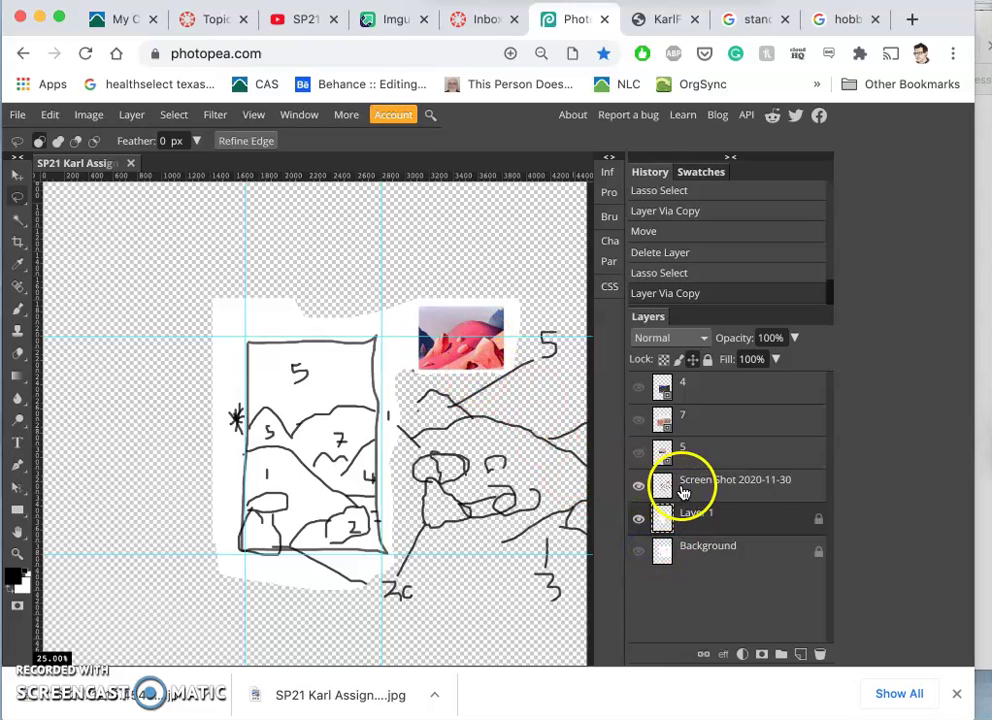
pyautogui.click(687, 490)
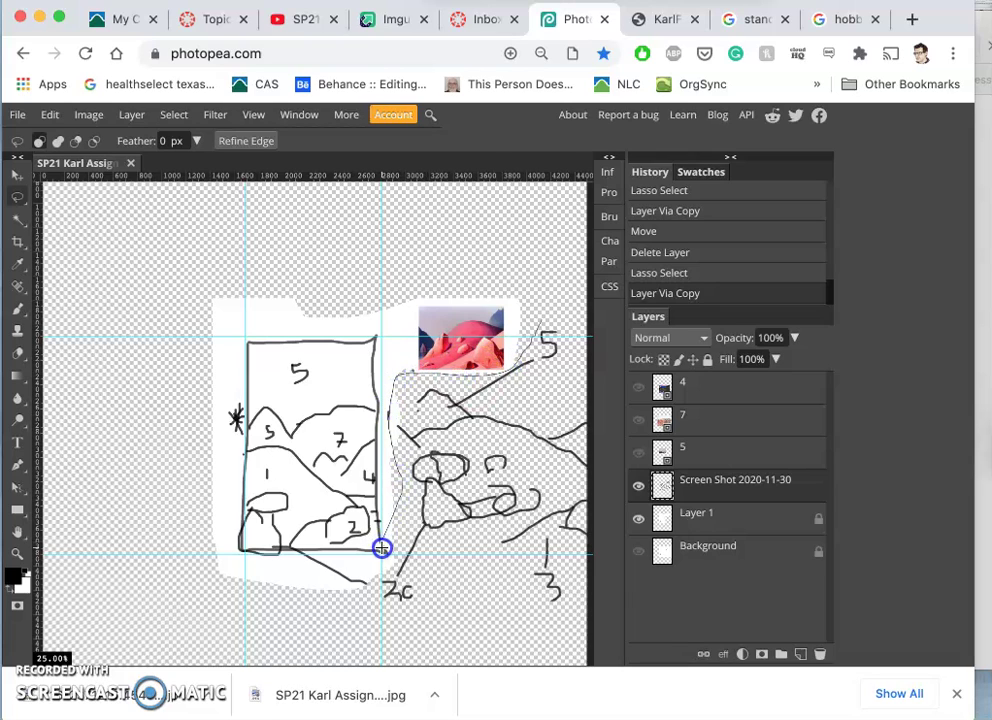
pyautogui.moveTo(493, 627)
pyautogui.mouseDown()
pyautogui.moveTo(621, 594)
pyautogui.moveTo(603, 352)
pyautogui.moveTo(569, 310)
pyautogui.mouseUp()
pyautogui.press('Delete')
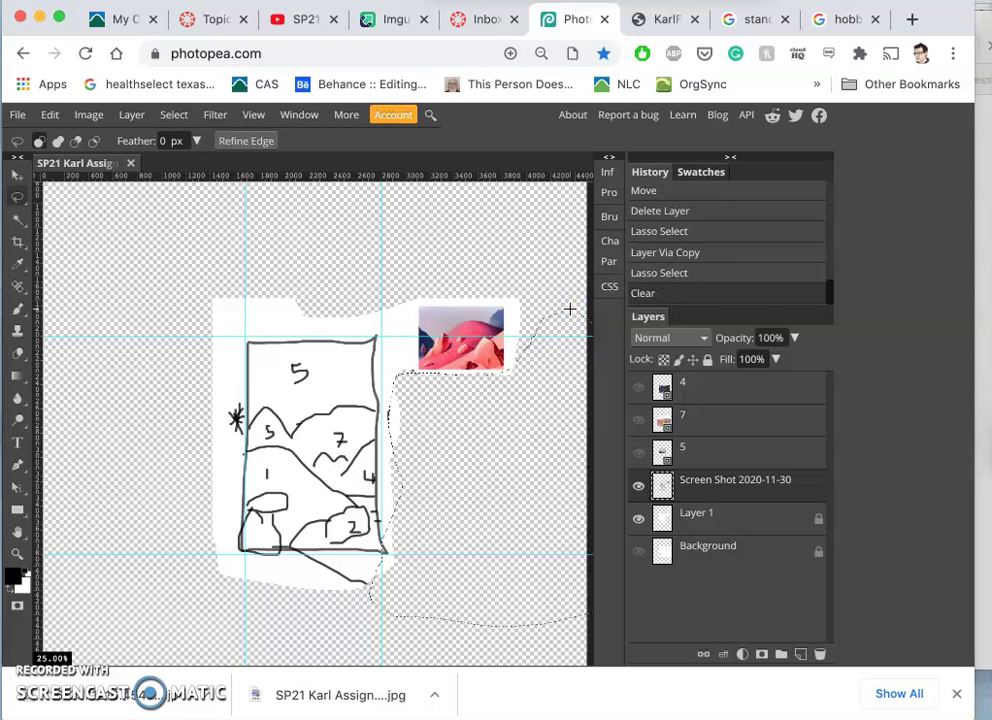
pyautogui.hotkey('ctrl', 'd')
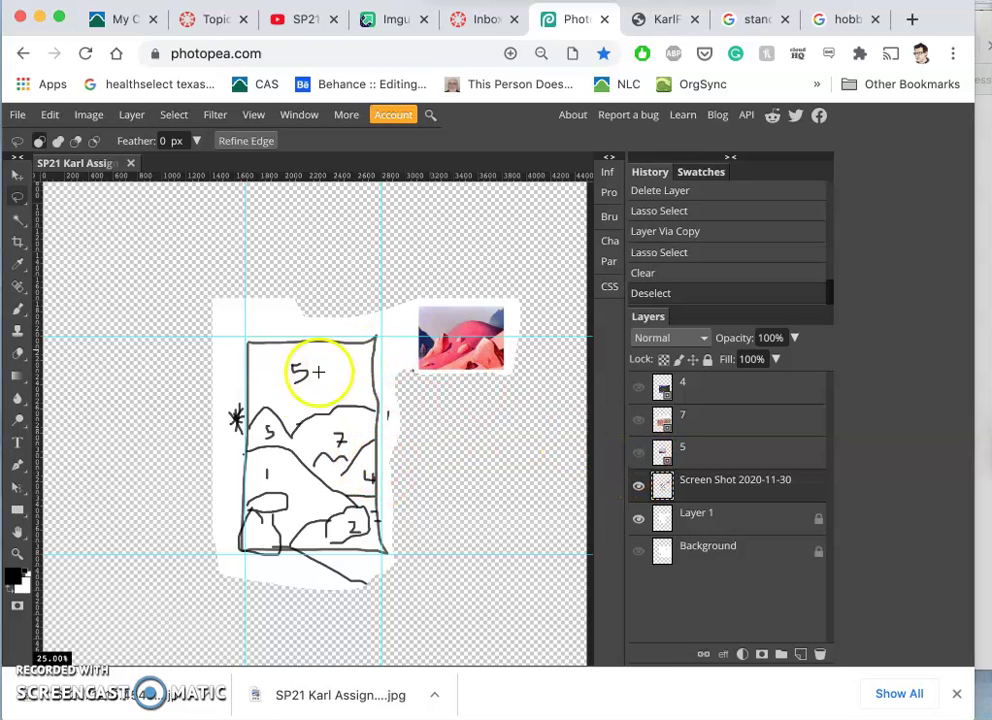
# Show layers 5 and 7, toggling layer 7 on and off to compare its hill photo with the image beneath.
pyautogui.click(638, 452)
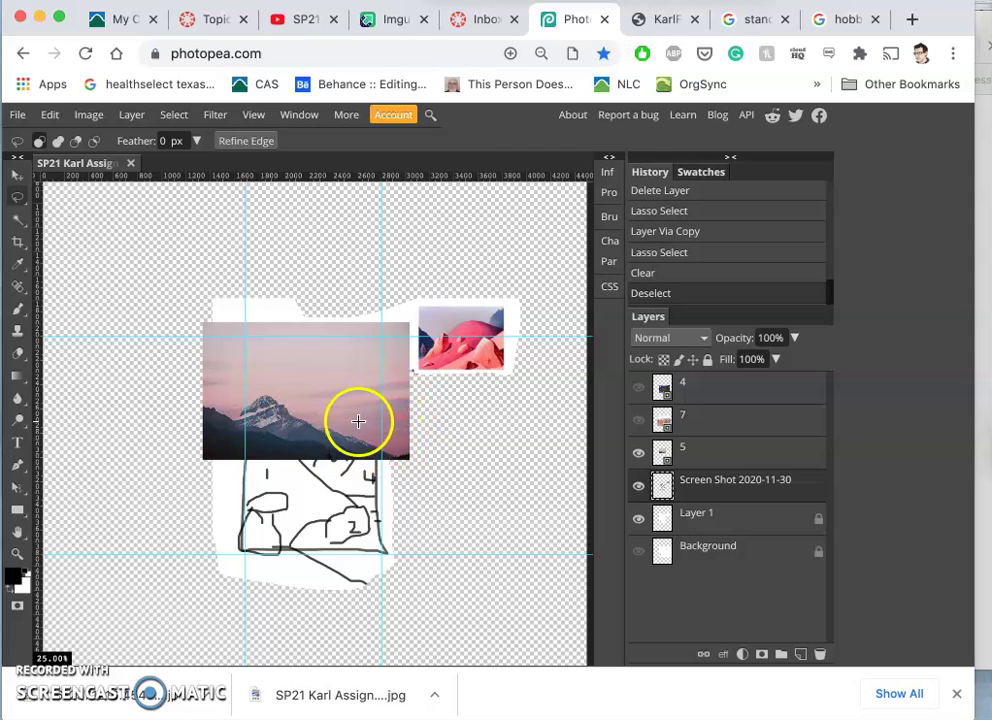
pyautogui.click(639, 420)
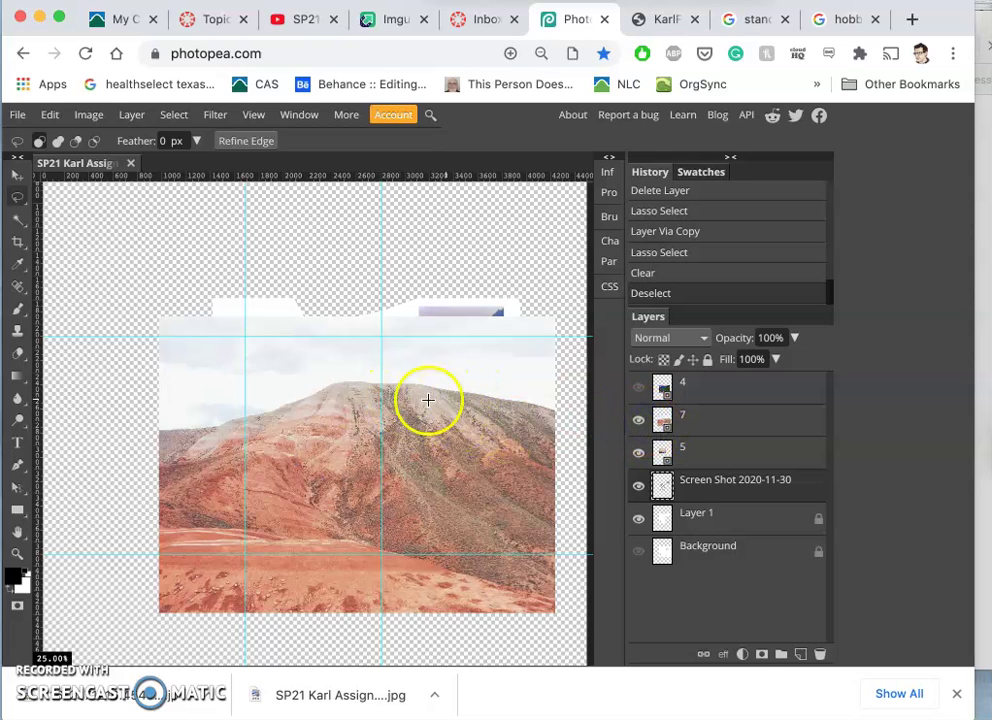
pyautogui.click(17, 175)
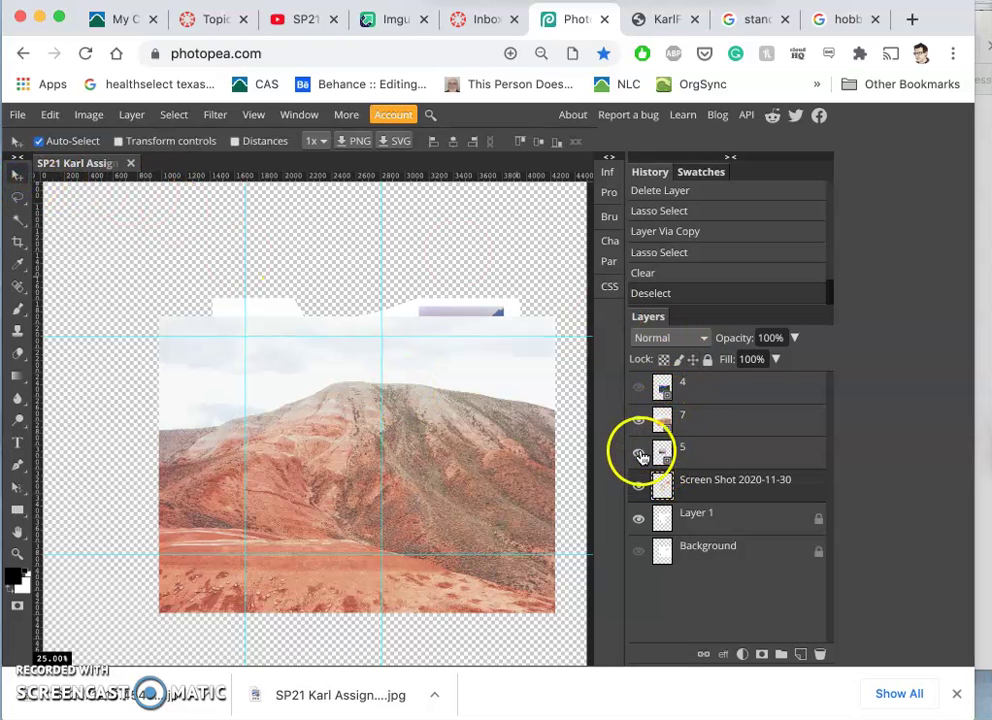
pyautogui.click(639, 420)
pyautogui.click(639, 421)
pyautogui.click(639, 422)
pyautogui.click(639, 421)
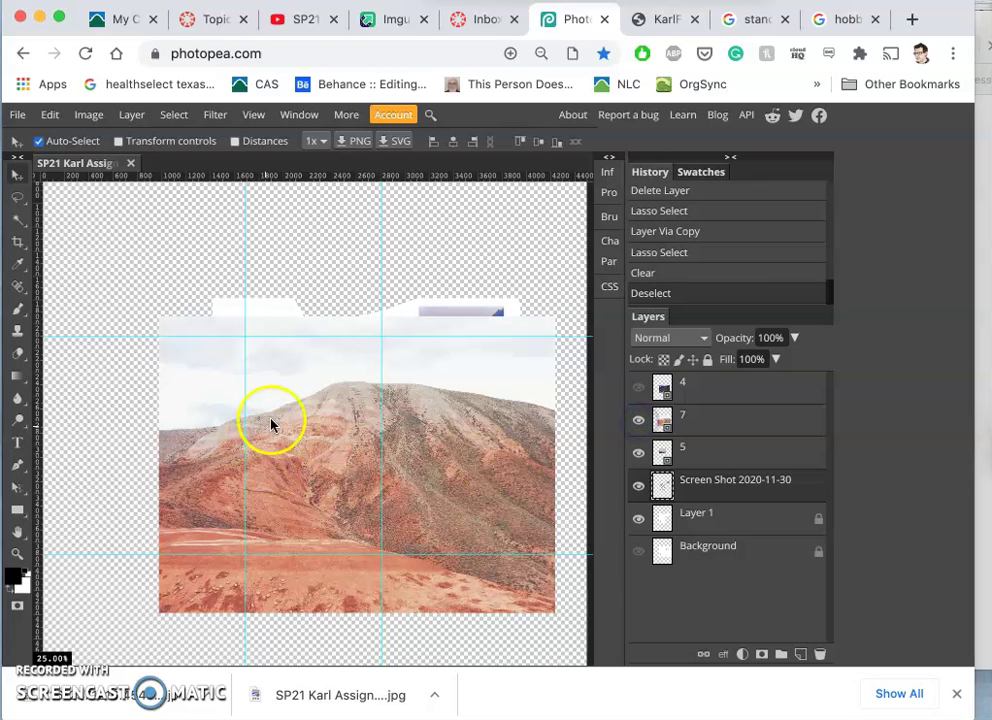
pyautogui.click(639, 420)
pyautogui.click(639, 421)
# Move layer 7's red hill photo to the canvas's lower left, and show layer 4 and move its lake photo below the sketch.
pyautogui.click(689, 430)
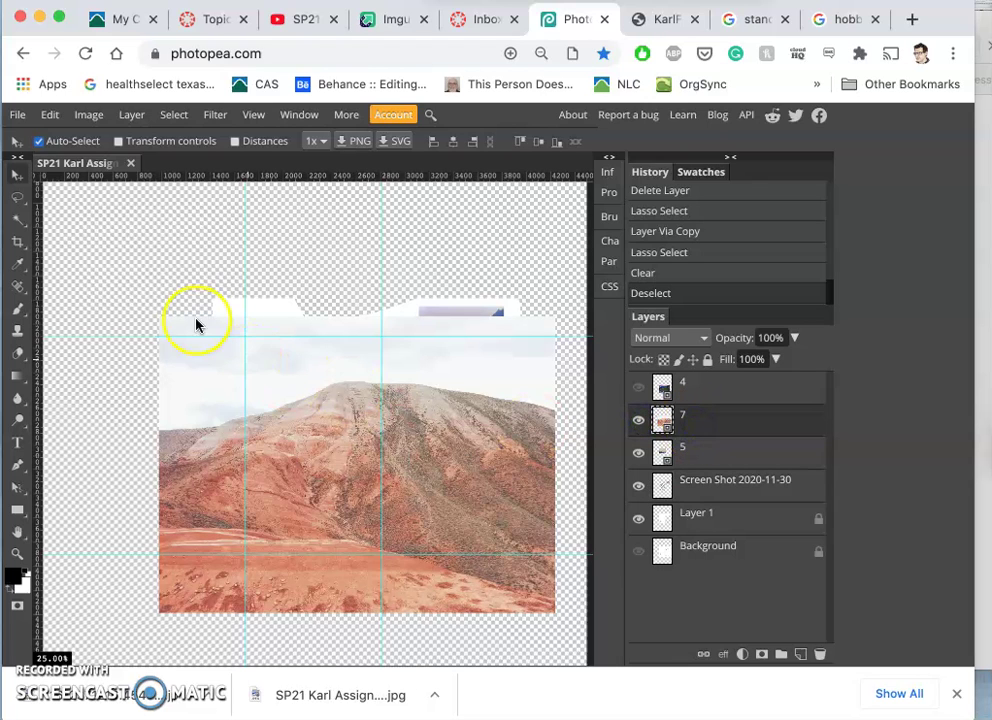
pyautogui.click(15, 173)
pyautogui.moveTo(281, 377)
pyautogui.mouseDown()
pyautogui.moveTo(226, 381)
pyautogui.moveTo(140, 454)
pyautogui.moveTo(120, 517)
pyautogui.moveTo(120, 567)
pyautogui.moveTo(95, 633)
pyautogui.moveTo(79, 634)
pyautogui.moveTo(76, 648)
pyautogui.mouseUp()
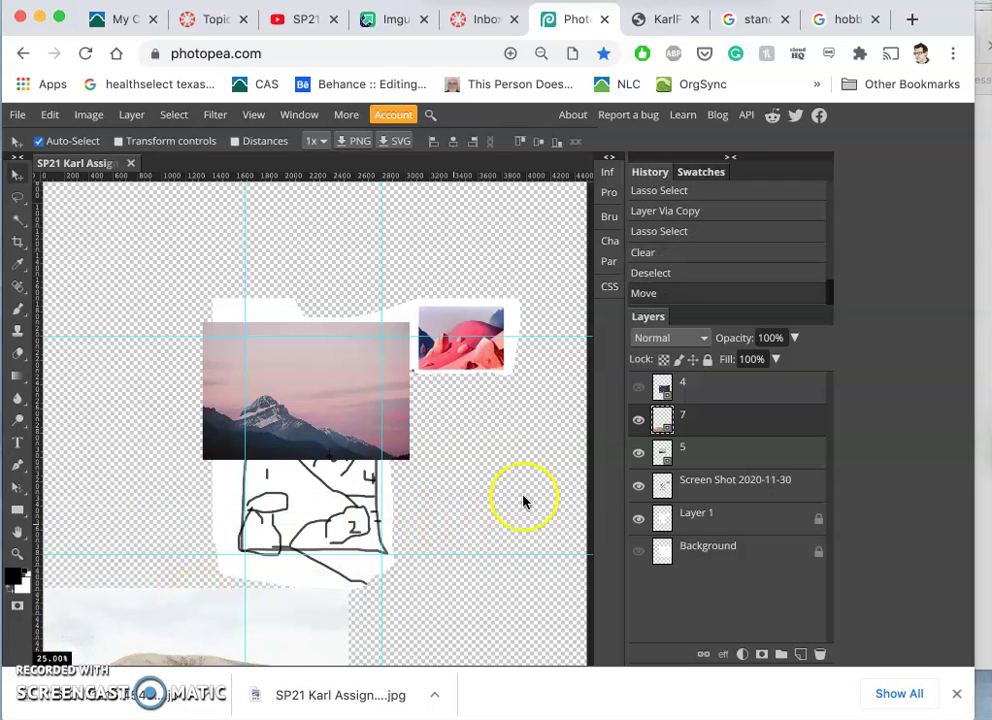
pyautogui.click(638, 386)
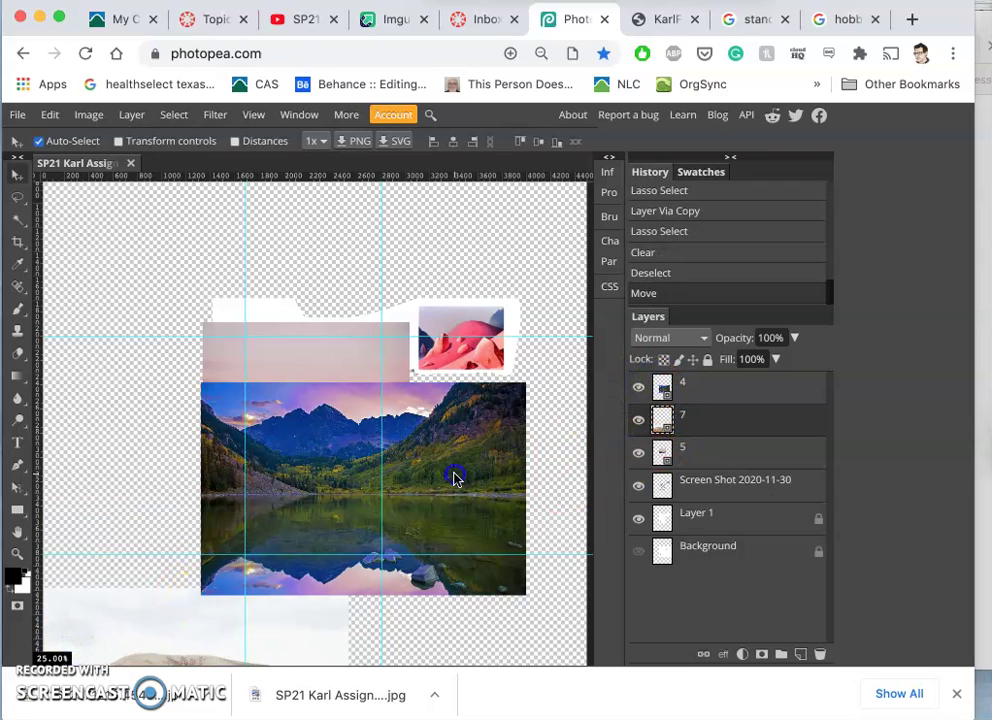
pyautogui.moveTo(452, 476)
pyautogui.mouseDown()
pyautogui.moveTo(500, 593)
pyautogui.moveTo(556, 648)
pyautogui.mouseUp()
# Hide layer 5 and merge the Screen Shot, Layer 1 and Background layers into one.
pyautogui.click(639, 488)
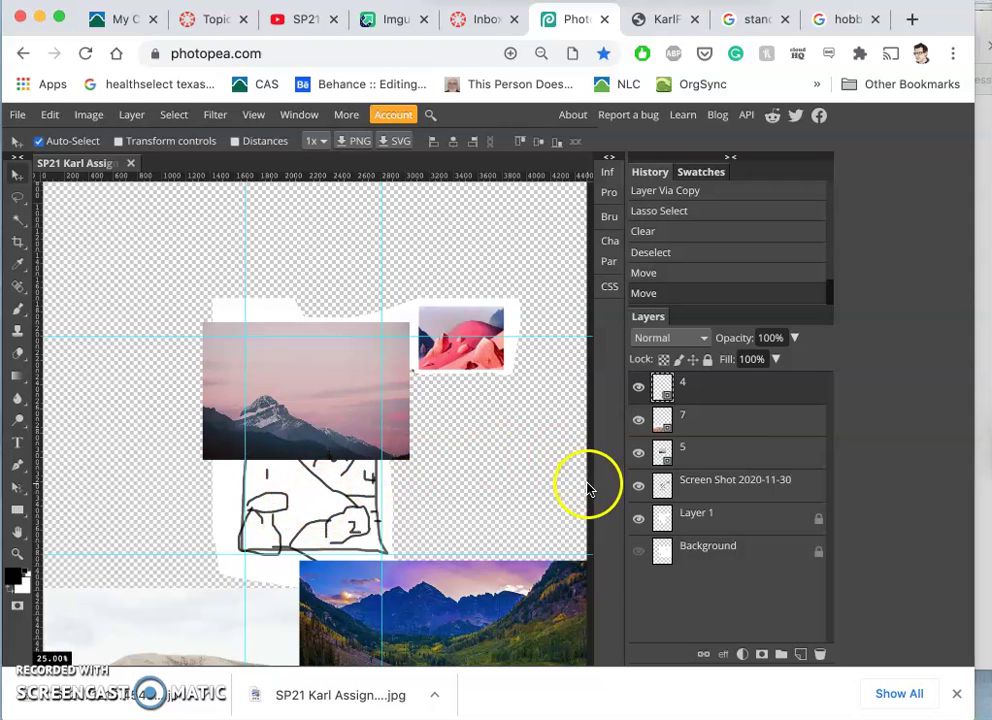
pyautogui.click(640, 456)
pyautogui.click(700, 487)
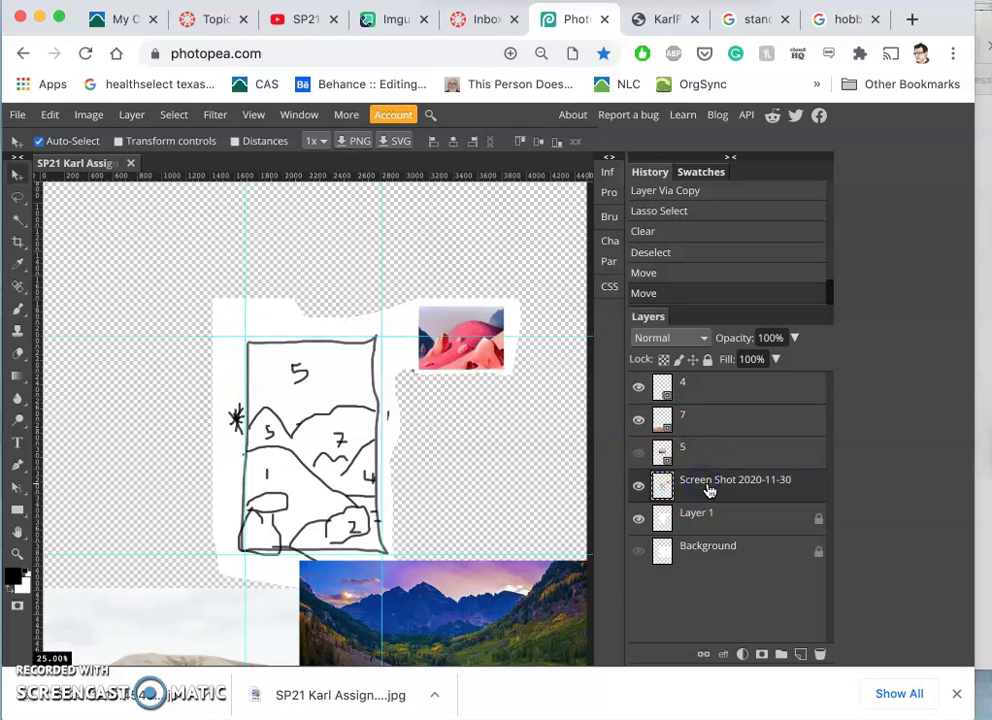
pyautogui.click(703, 557)
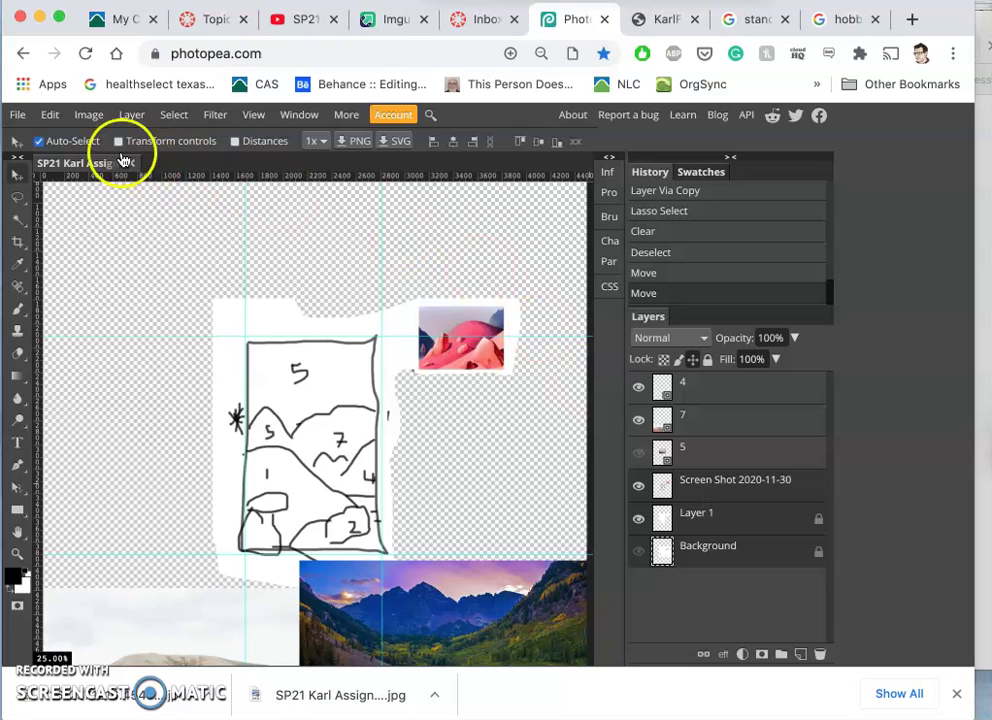
pyautogui.press('super+e')
pyautogui.click(132, 116)
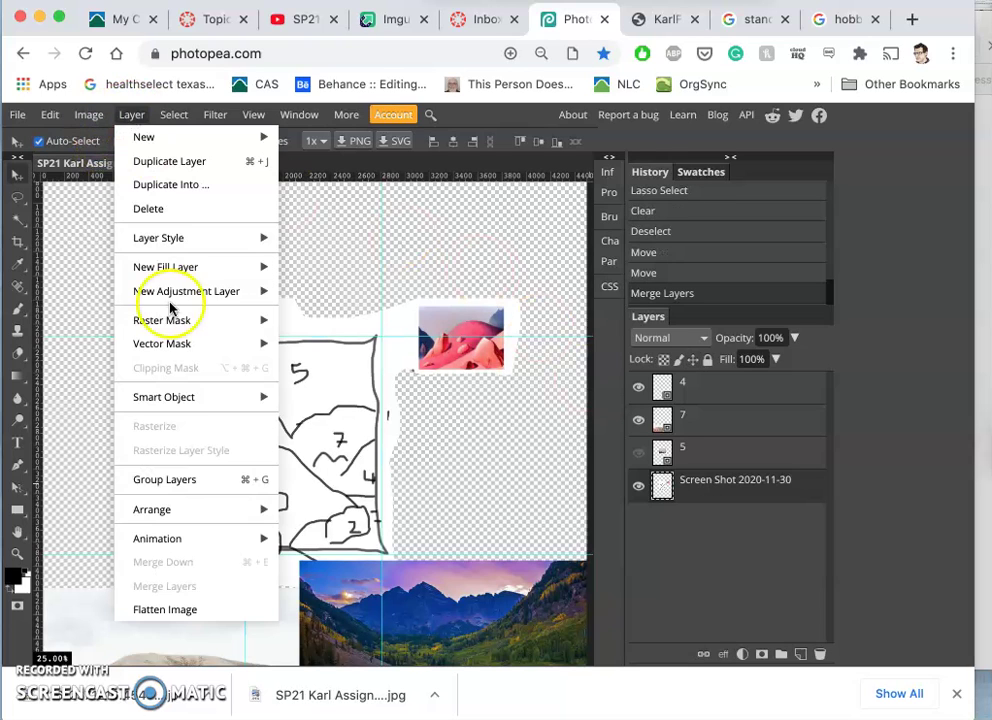
pyautogui.click(706, 479)
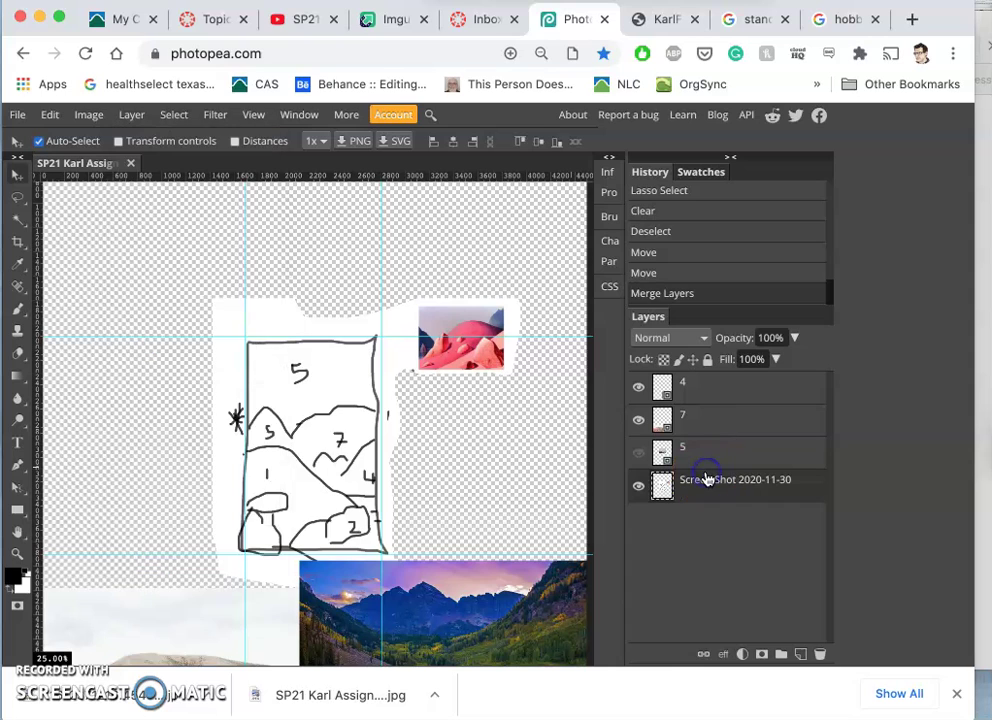
# Duplicate the merged Screen Shot layer and place the copy at the top of the layer stack.
pyautogui.click(639, 487)
pyautogui.click(639, 487)
pyautogui.press('super+j')
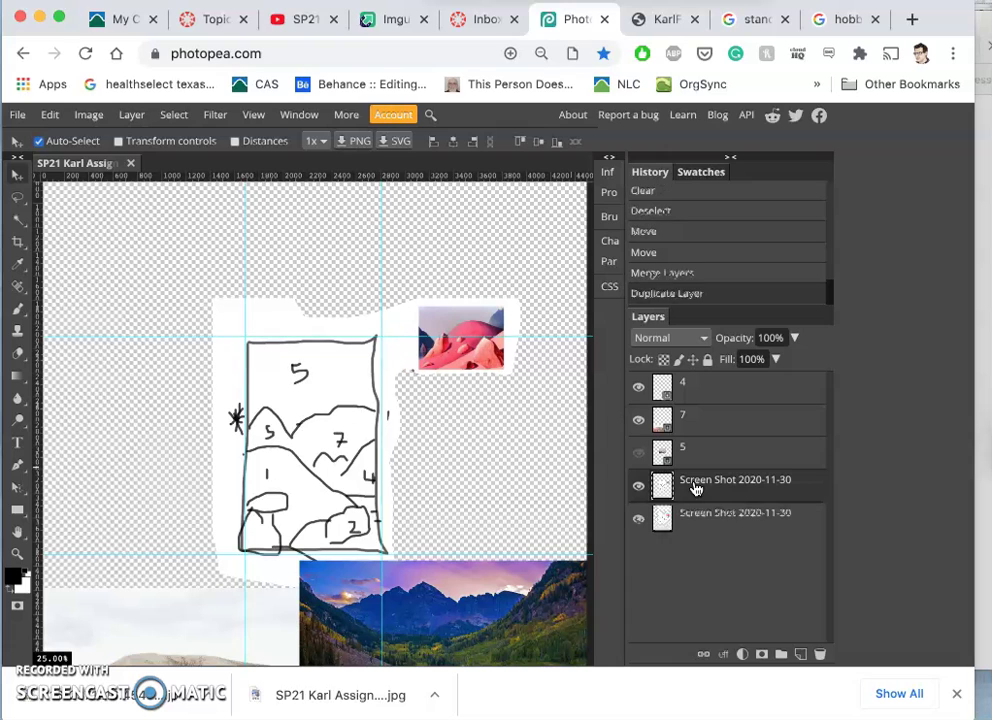
pyautogui.moveTo(696, 485); pyautogui.dragTo(693, 376)
# Set the top Screen Shot copy's opacity to 35% and lock the layer.
pyautogui.click(794, 338)
pyautogui.click(750, 361)
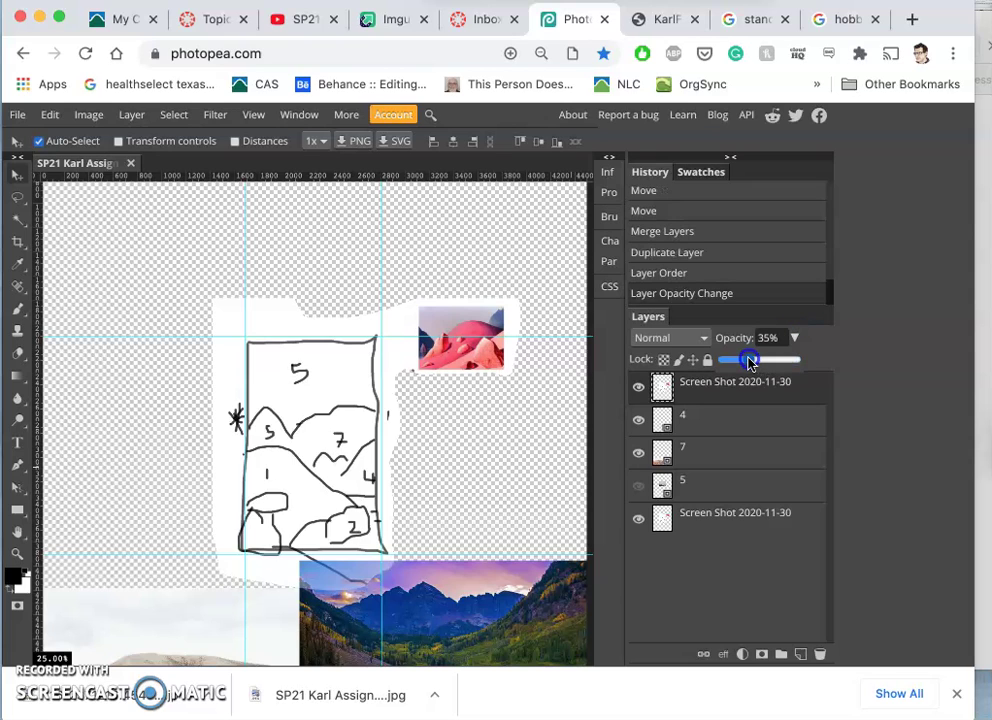
pyautogui.click(708, 360)
pyautogui.click(708, 361)
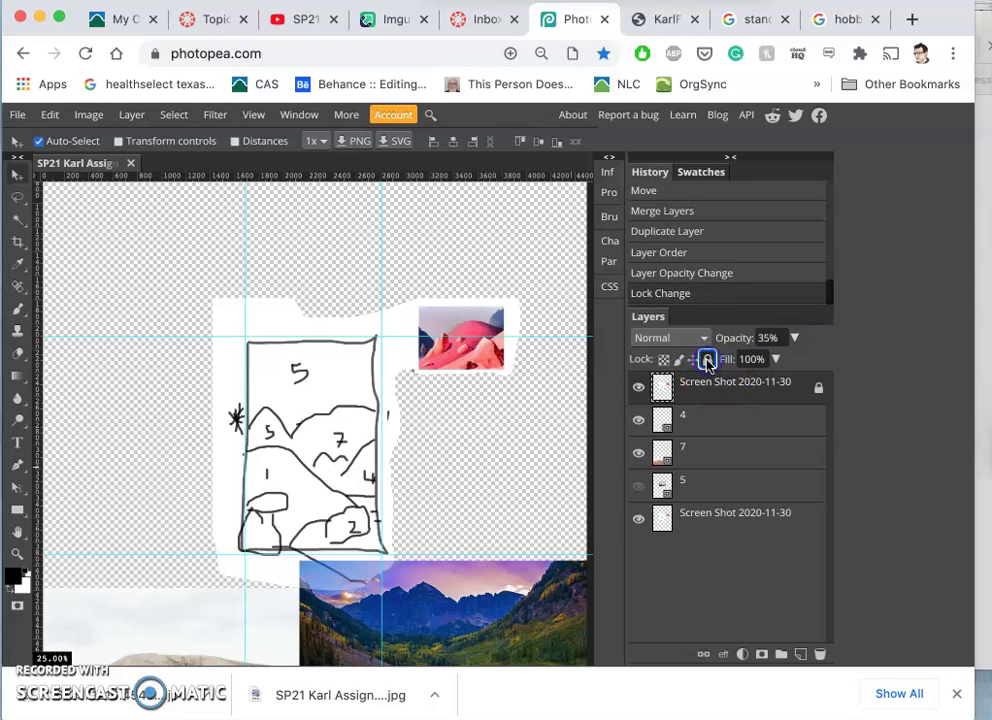
# Show layer 5 and check how its mountain photo lines up with the semi-transparent sketch overlay.
pyautogui.click(638, 487)
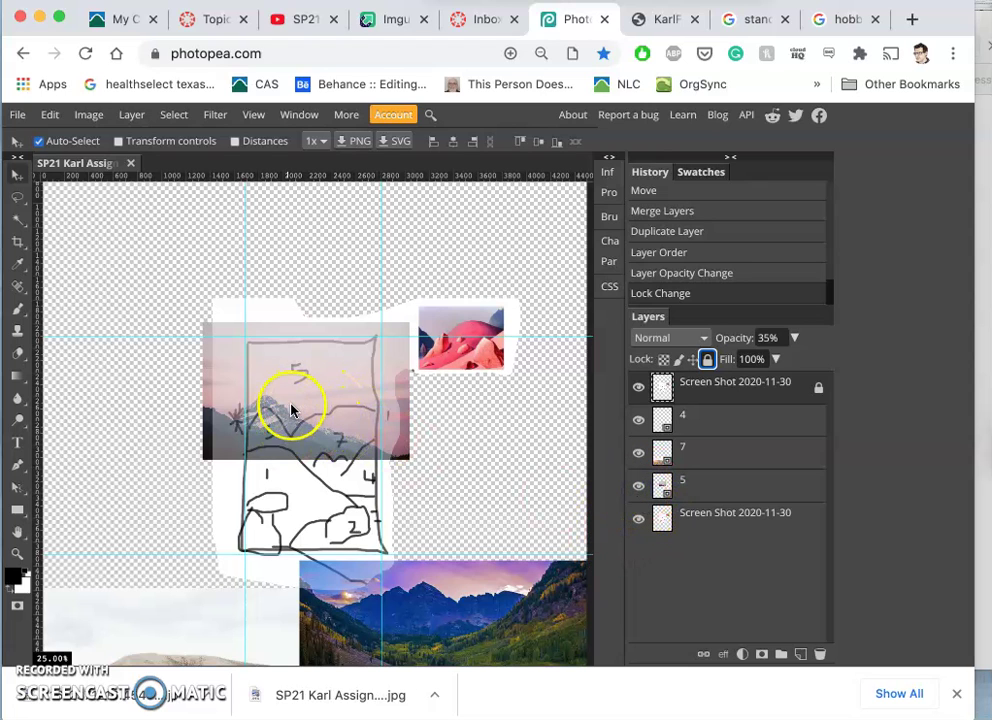
pyautogui.scroll(3, 291, 410)
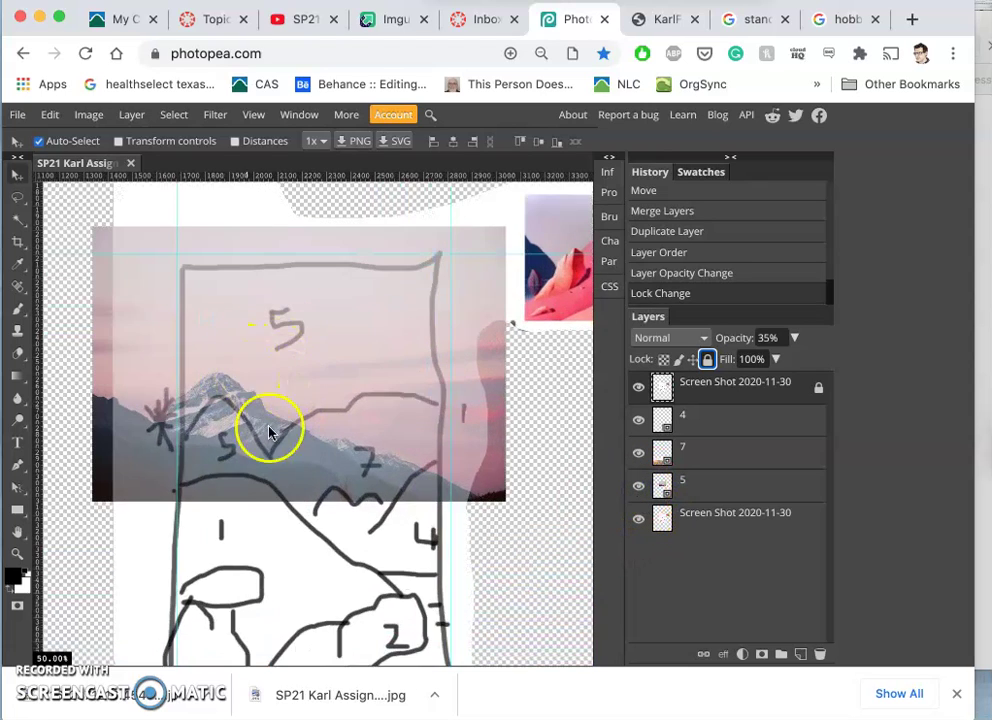
pyautogui.scroll(-3, 286, 430)
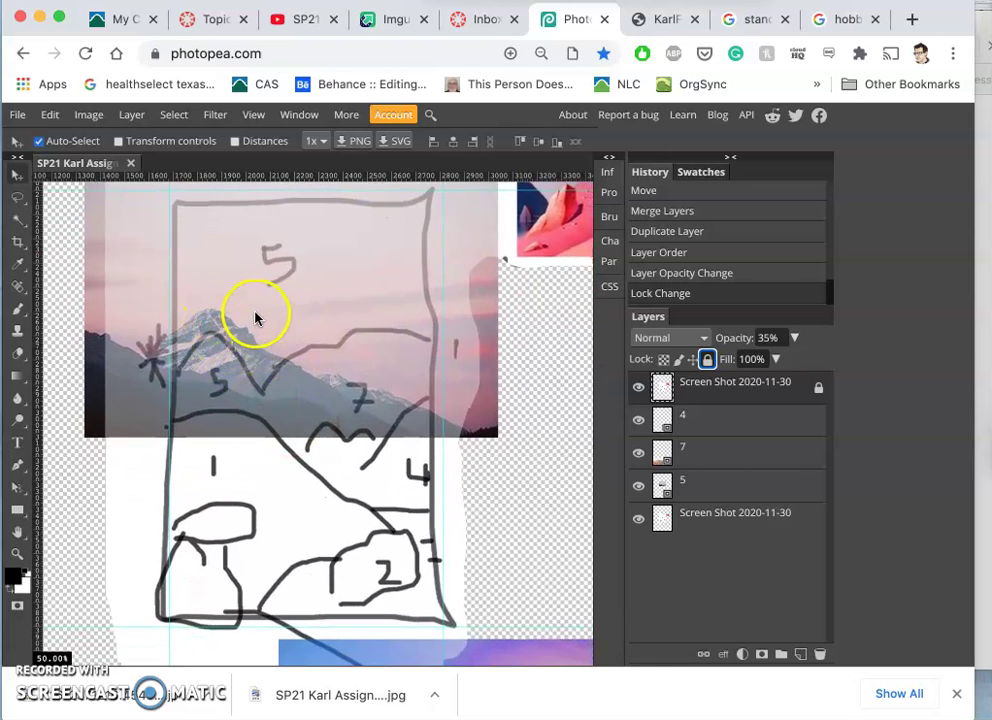
pyautogui.scroll(3, 255, 317)
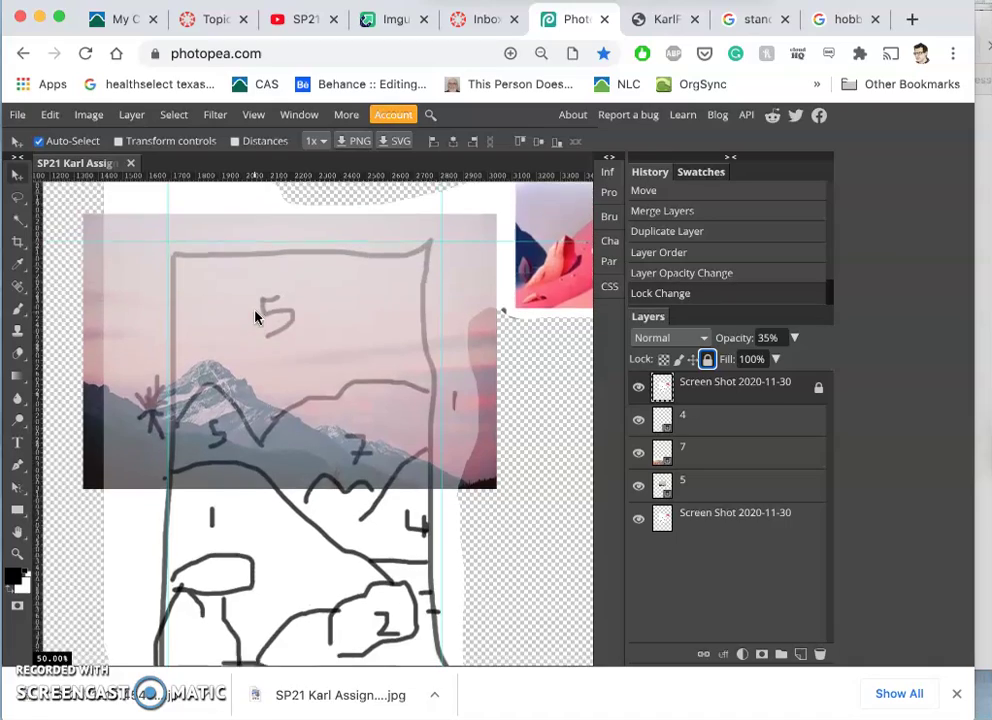
pyautogui.scroll(-1, 255, 317)
pyautogui.scroll(-3, 255, 317)
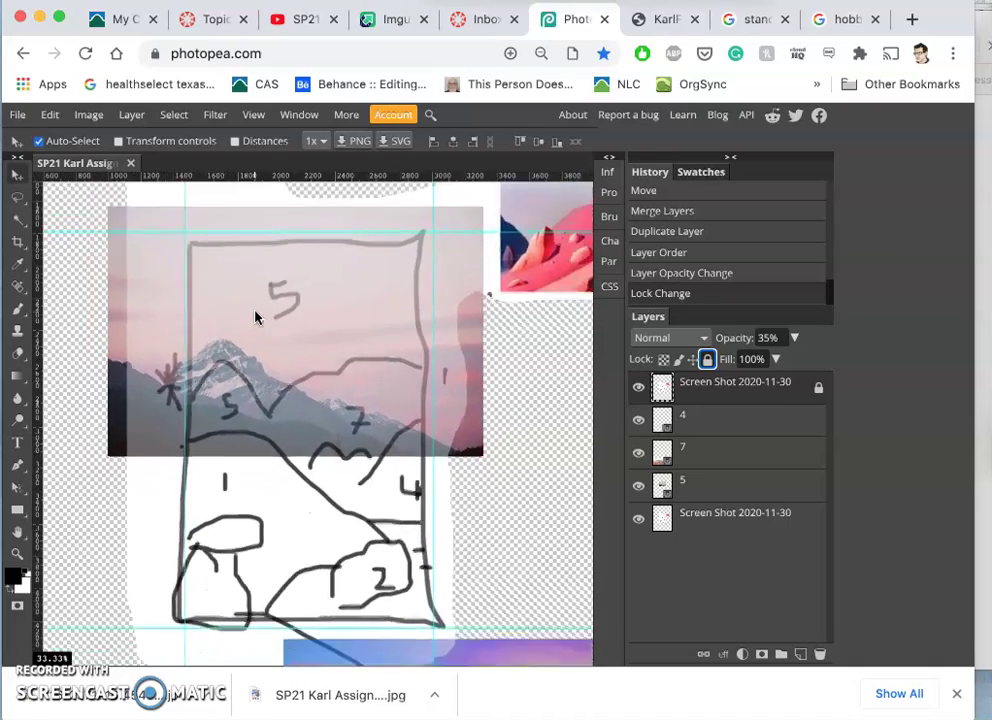
pyautogui.scroll(-2, 255, 317)
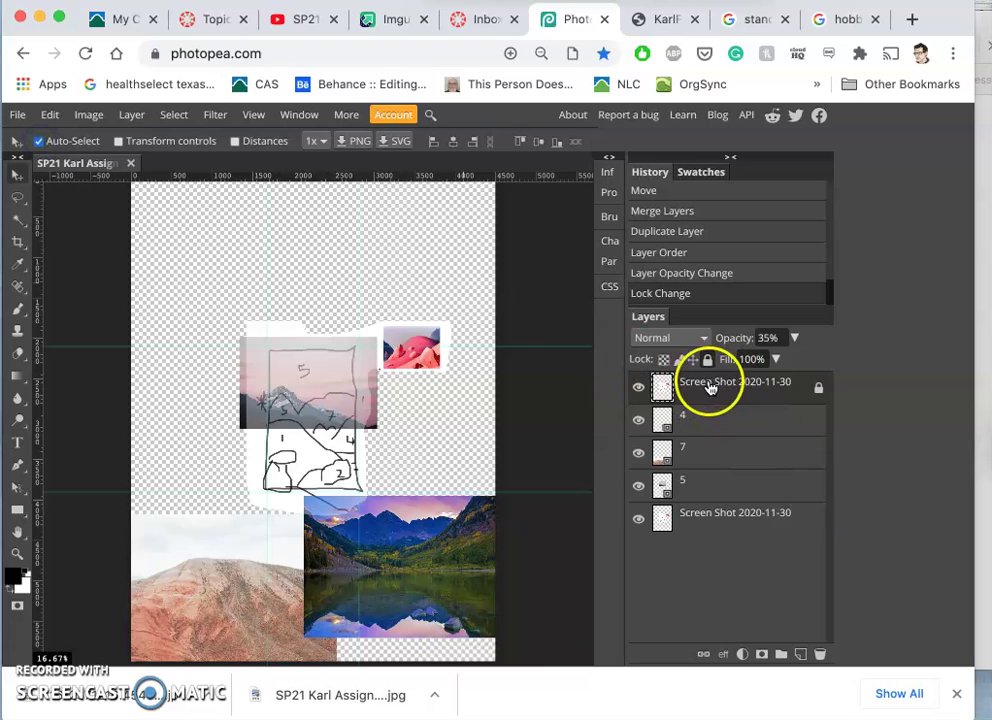
pyautogui.click(639, 386)
pyautogui.click(639, 386)
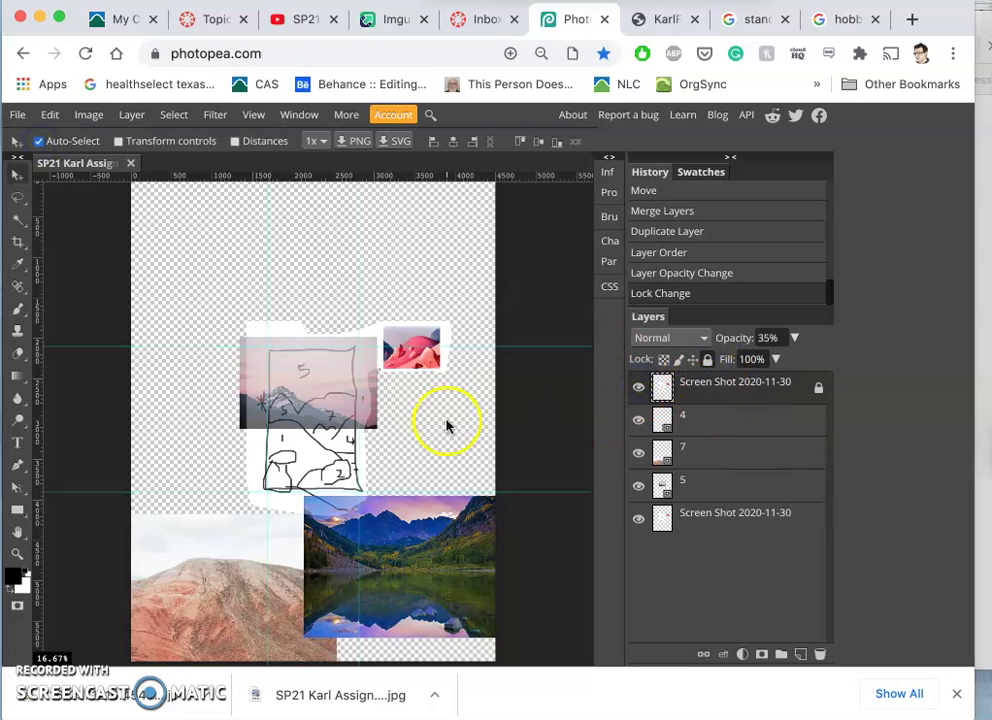
# Move layer 7's red hill photo up beneath the sketch overlay so its ridge follows the area marked 7.
pyautogui.moveTo(200, 592)
pyautogui.mouseDown()
pyautogui.moveTo(206, 527)
pyautogui.moveTo(252, 496)
pyautogui.moveTo(275, 430)
pyautogui.moveTo(311, 427)
pyautogui.mouseUp()
pyautogui.moveTo(405, 427); pyautogui.dragTo(423, 423)
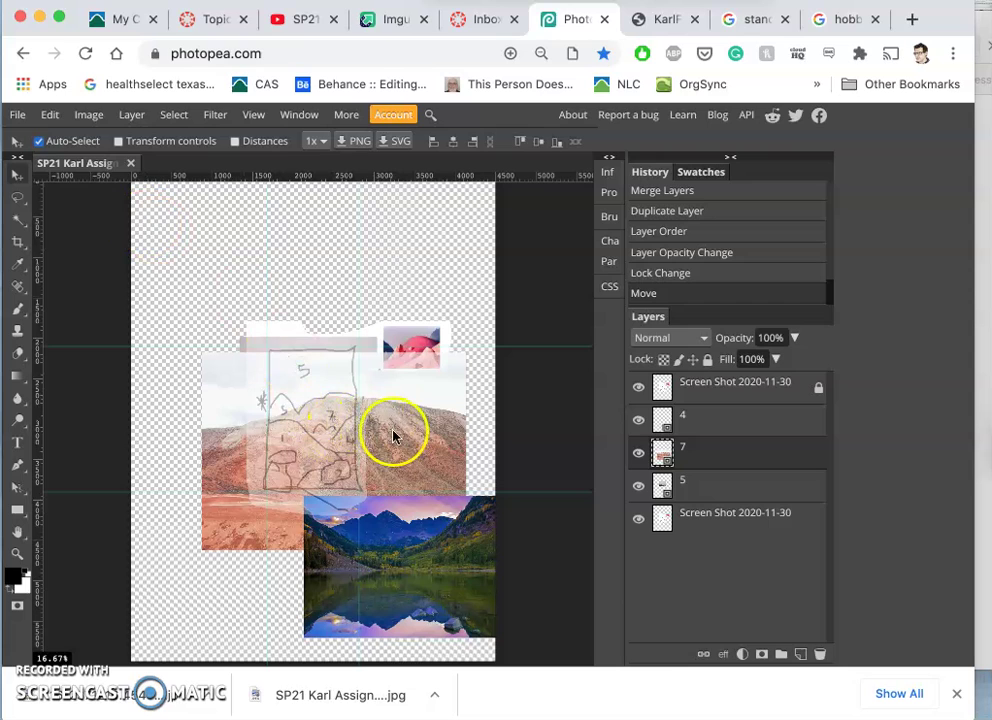
pyautogui.moveTo(398, 435); pyautogui.dragTo(407, 430)
# Scale layer 7's red hill photo to about 68% and position it over the sketch's portrait frame.
pyautogui.hotkey('ctrl', 'alt', 't')
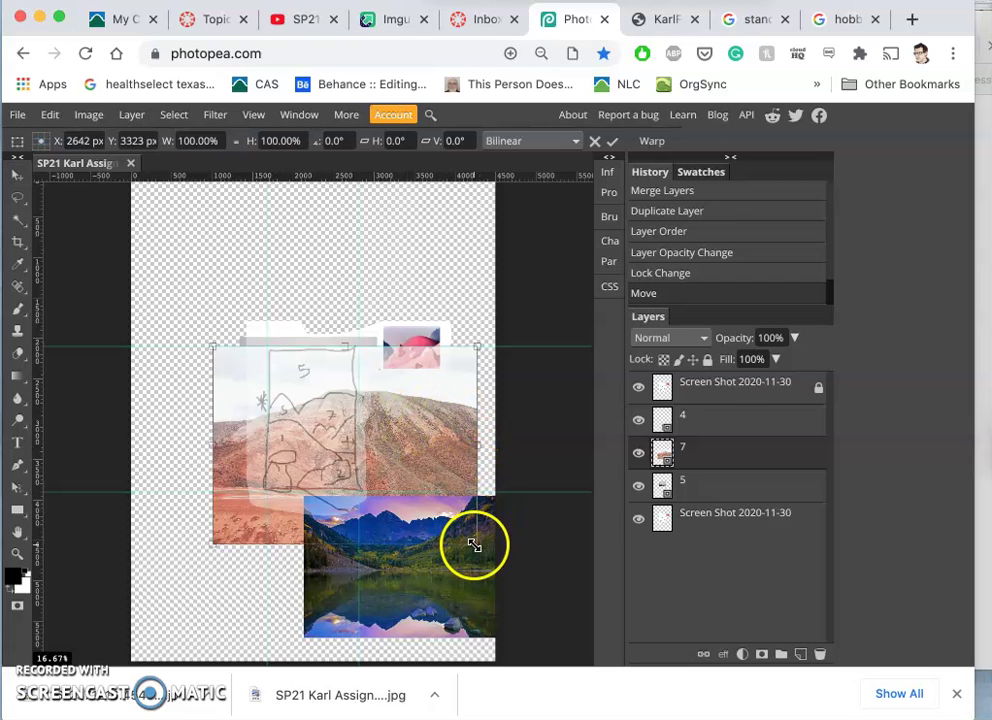
pyautogui.moveTo(467, 540); pyautogui.dragTo(391, 481)
pyautogui.moveTo(368, 432); pyautogui.dragTo(403, 452)
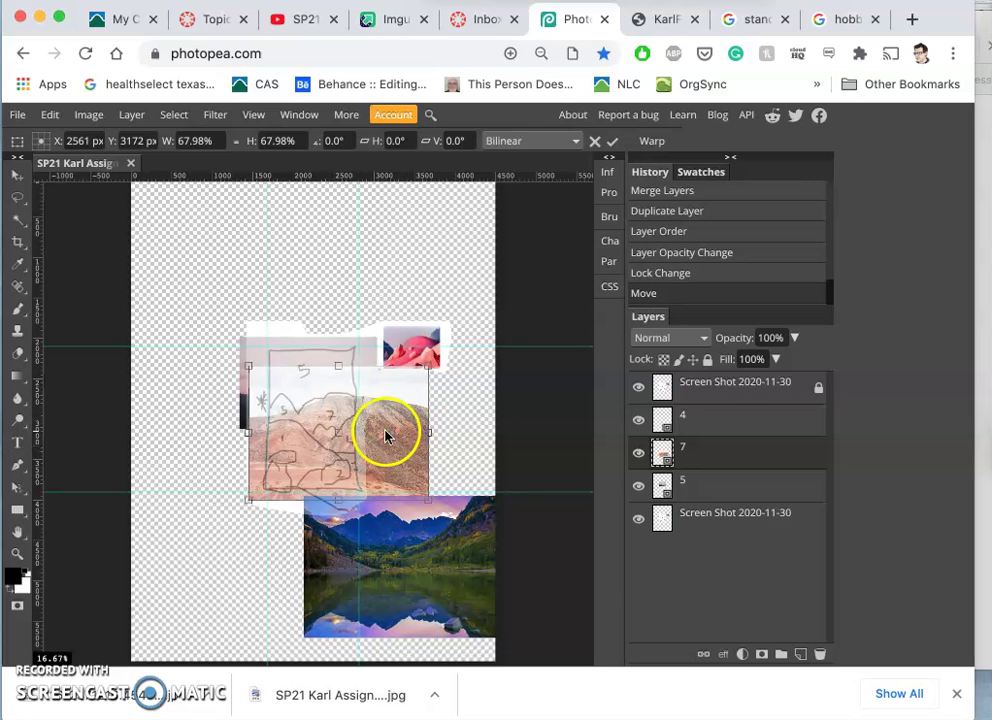
# Warp layer 7's hill photo, bulging its upper edge upward and nudging the inner mesh to follow the sketched ridge.
pyautogui.rightClick(387, 436)
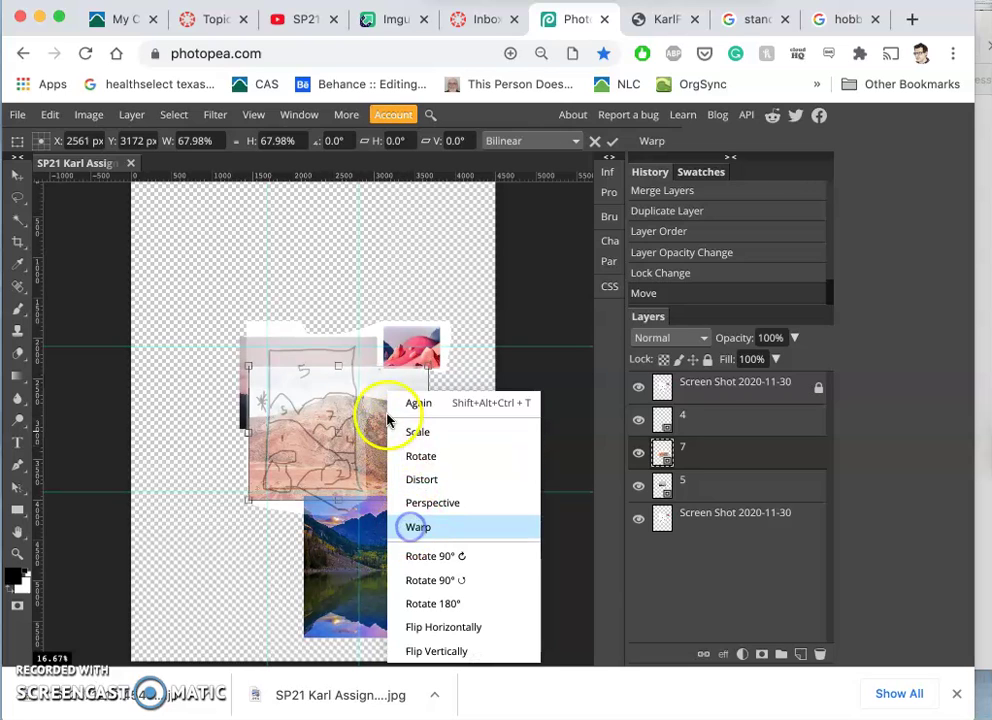
pyautogui.press('Return')
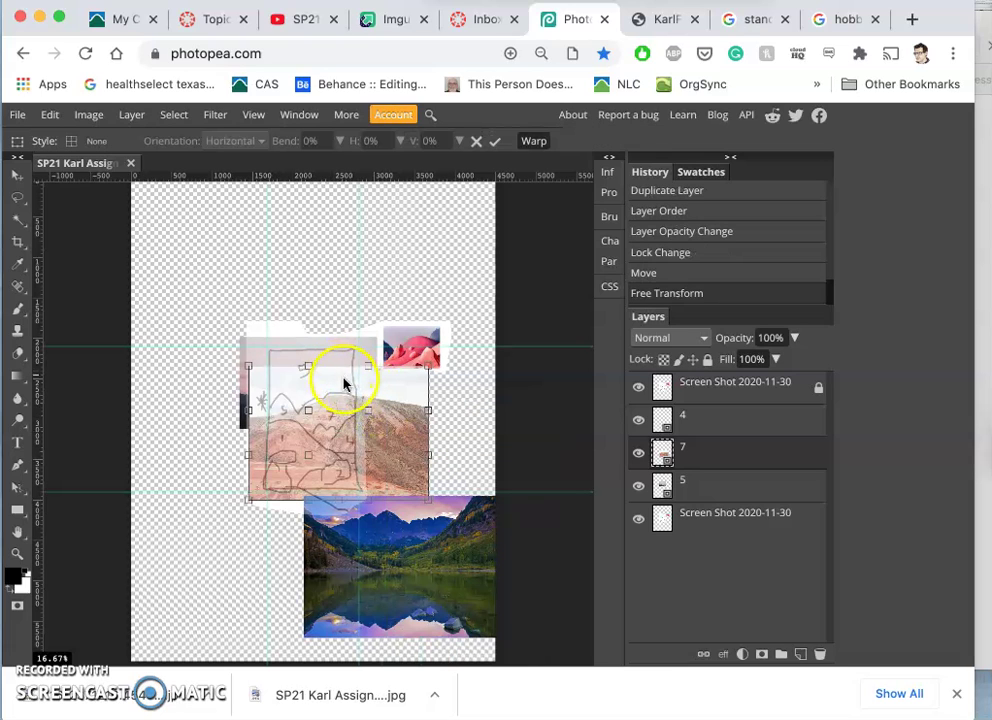
pyautogui.moveTo(360, 360); pyautogui.dragTo(357, 344)
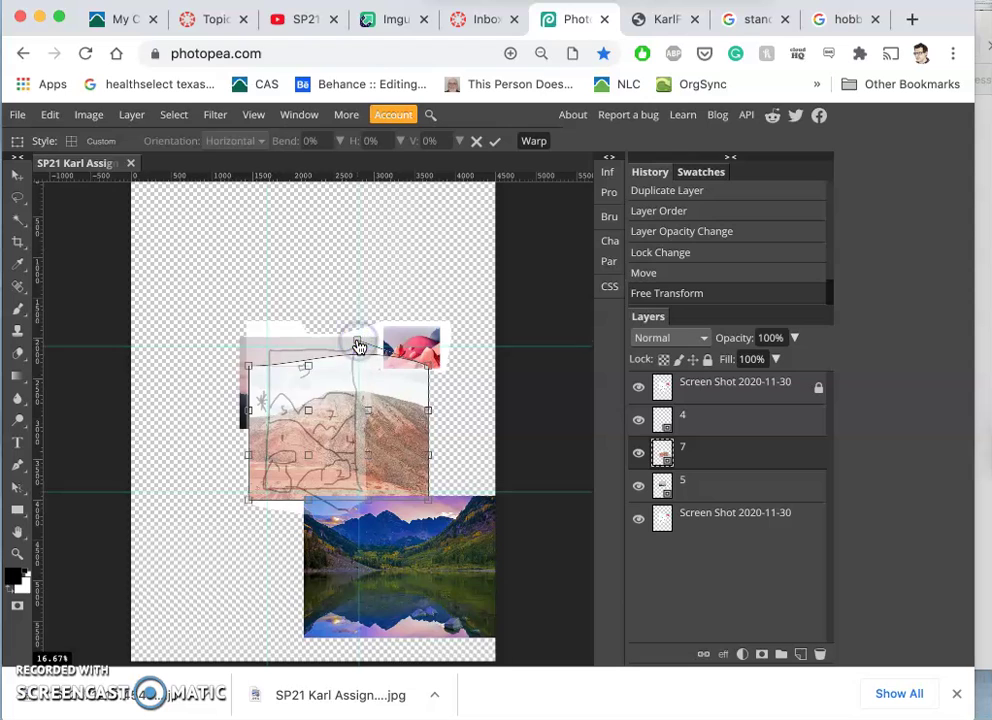
pyautogui.hotkey('ctrl', '+')
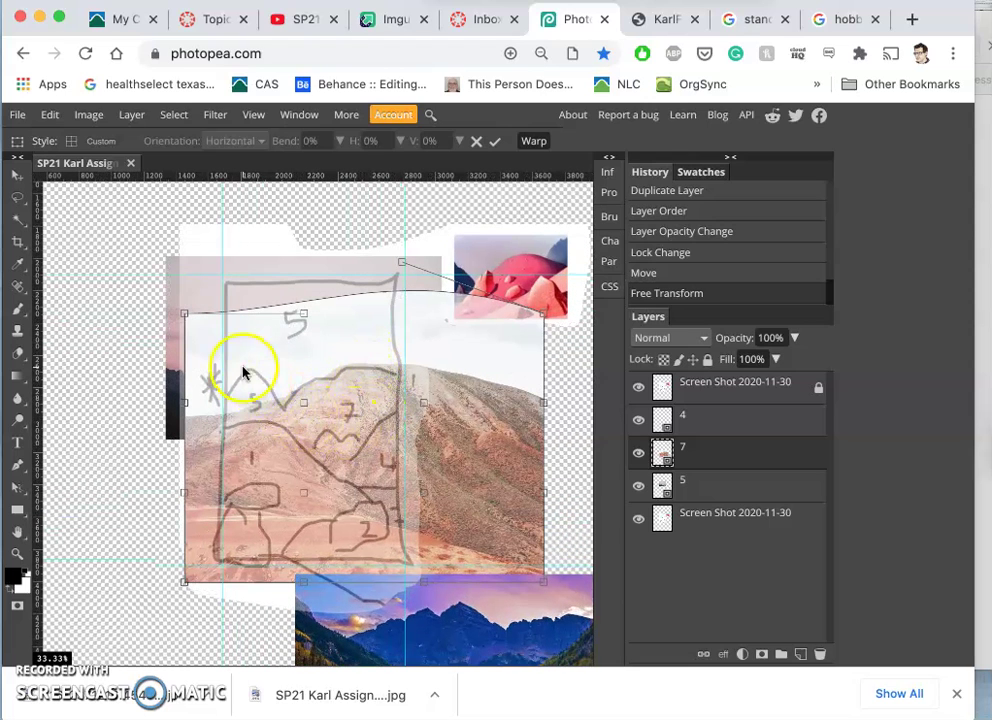
pyautogui.moveTo(243, 372)
pyautogui.mouseDown()
pyautogui.moveTo(199, 394)
pyautogui.moveTo(221, 383)
pyautogui.moveTo(285, 396)
pyautogui.moveTo(304, 408)
pyautogui.moveTo(298, 426)
pyautogui.mouseUp()
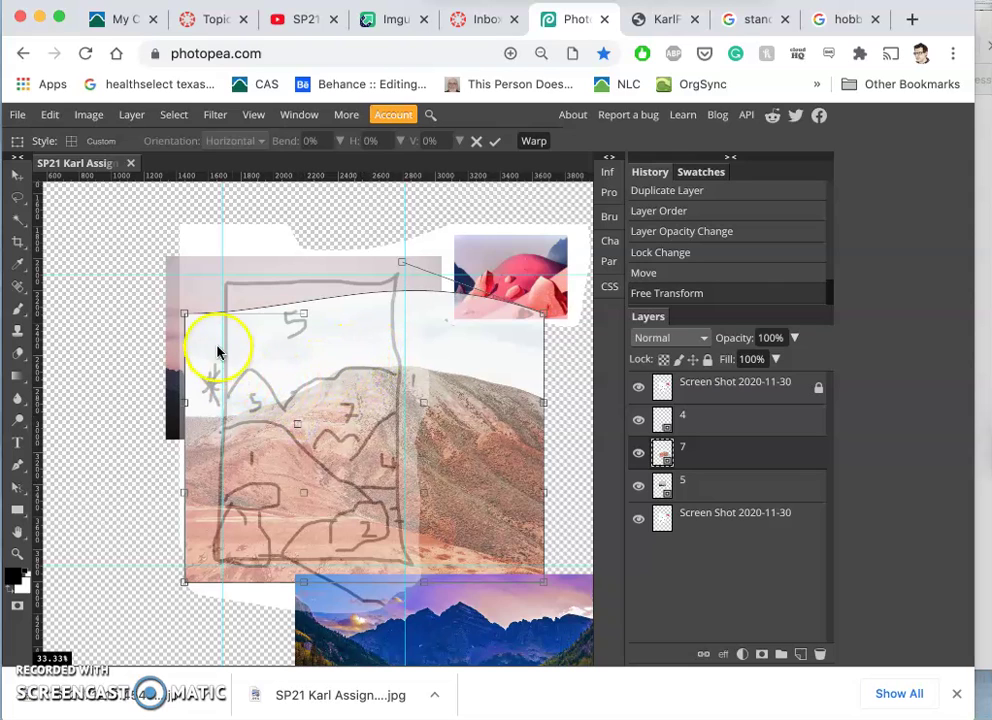
pyautogui.moveTo(202, 337); pyautogui.dragTo(219, 351)
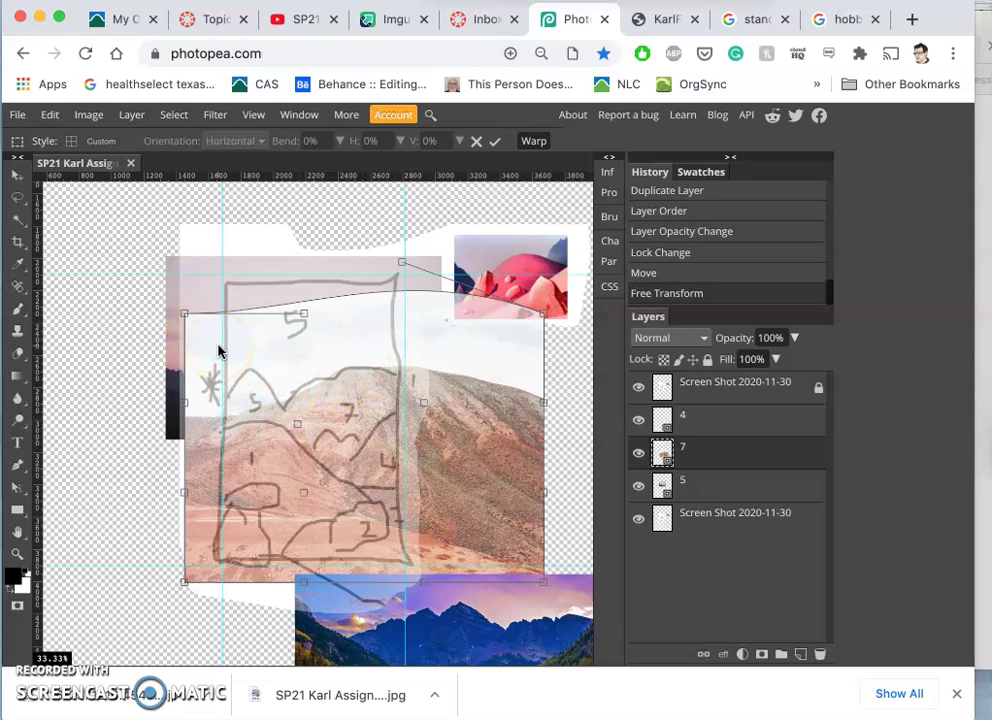
pyautogui.press('Return')
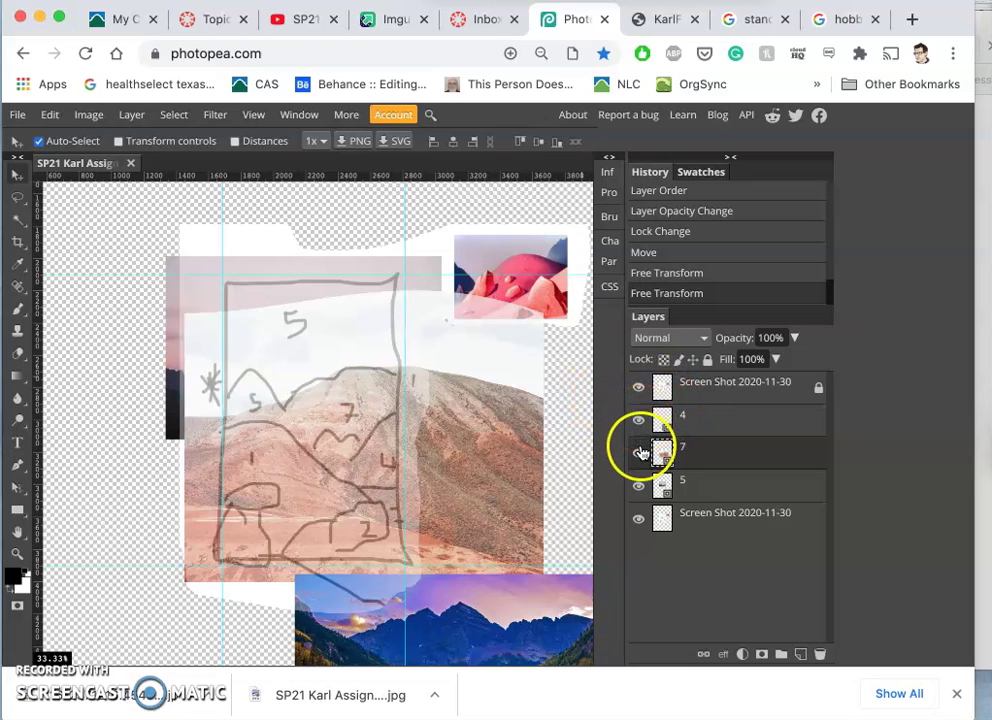
# Hide layer 4 and the sketch overlay, and toggle layer 7's visibility to examine the warped hill photo.
pyautogui.click(639, 422)
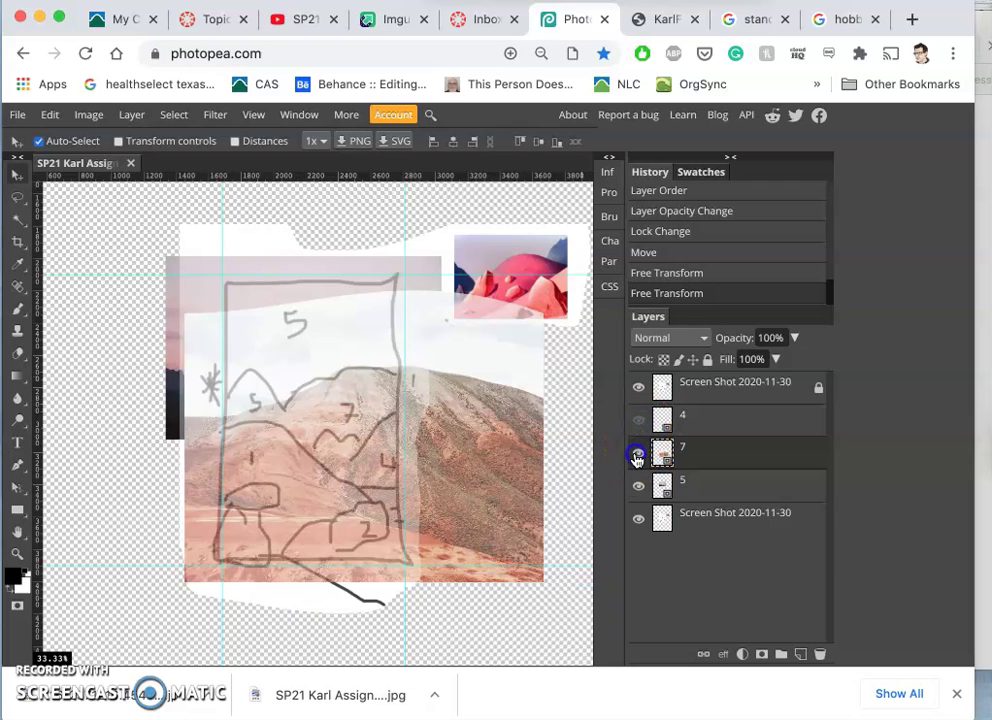
pyautogui.click(640, 387)
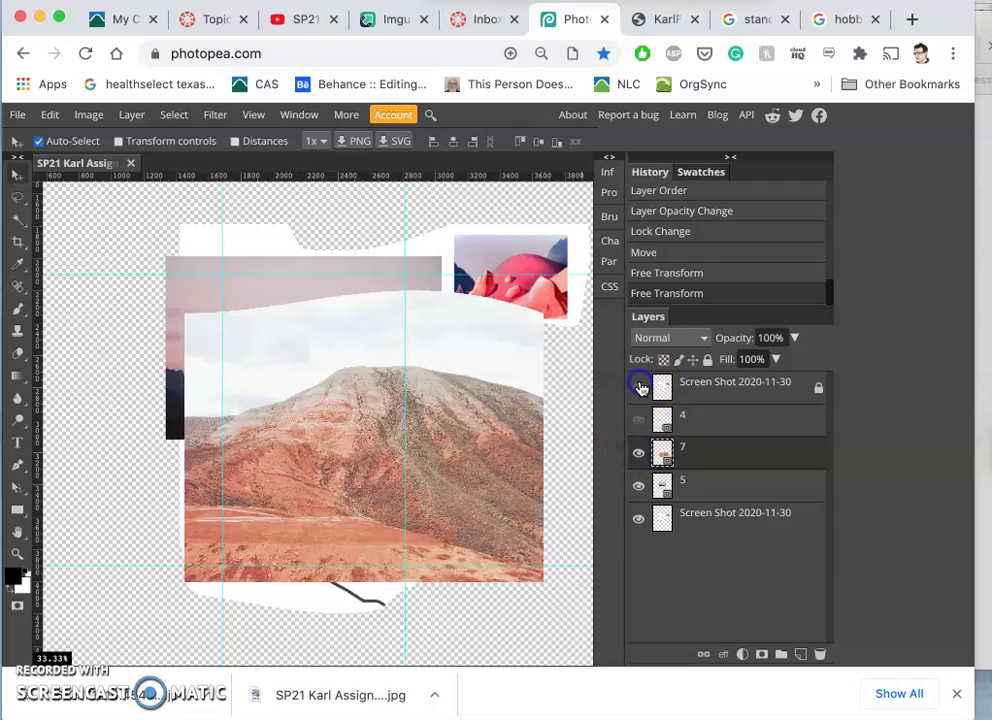
pyautogui.click(637, 453)
pyautogui.click(637, 454)
pyautogui.click(637, 454)
pyautogui.click(637, 454)
pyautogui.click(637, 454)
pyautogui.click(637, 456)
pyautogui.click(712, 454)
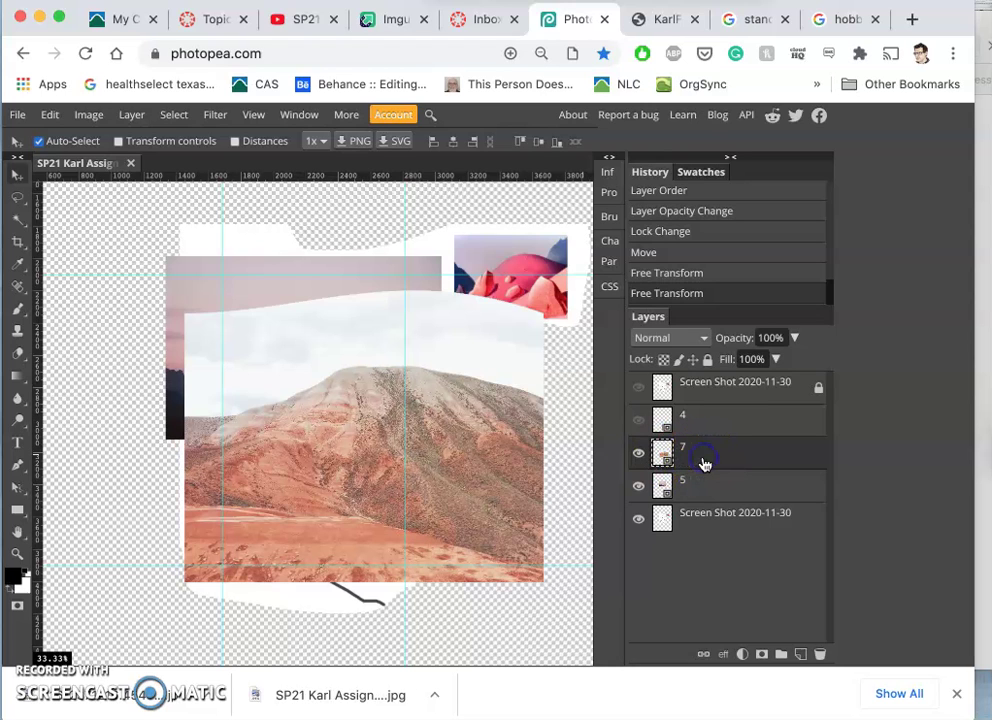
# Try to lasso and delete the parts of layer 7's hill photo that lie outside the portrait guides.
pyautogui.click(537, 417)
pyautogui.press('super+plus')
pyautogui.press('super+minus')
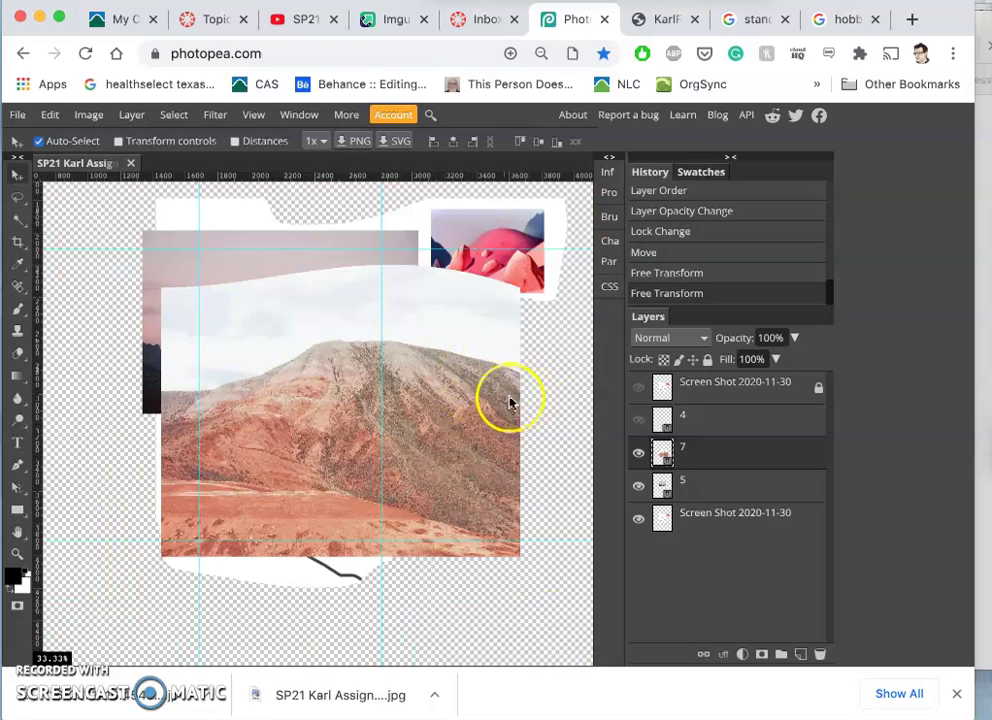
pyautogui.click(18, 197)
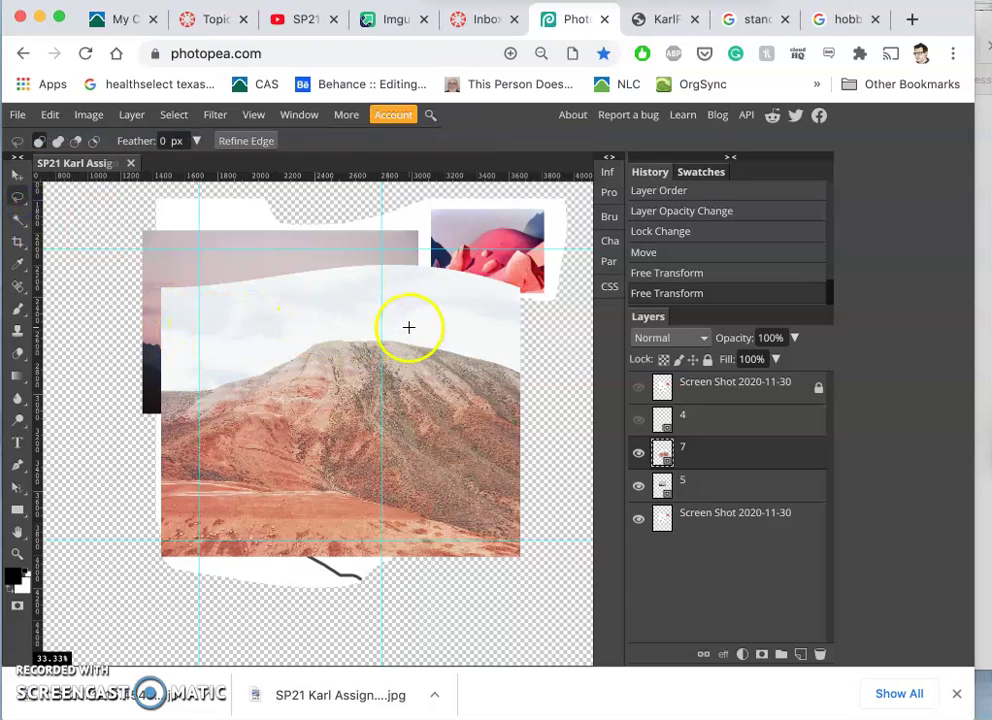
pyautogui.moveTo(387, 257); pyautogui.dragTo(388, 257)
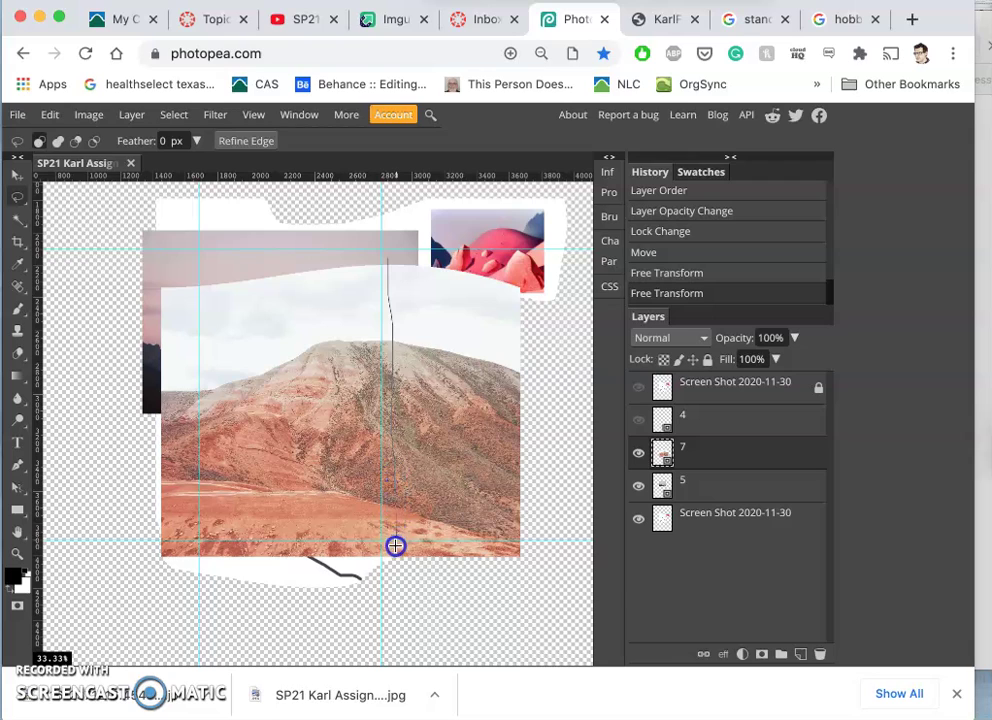
pyautogui.moveTo(321, 561); pyautogui.dragTo(225, 553)
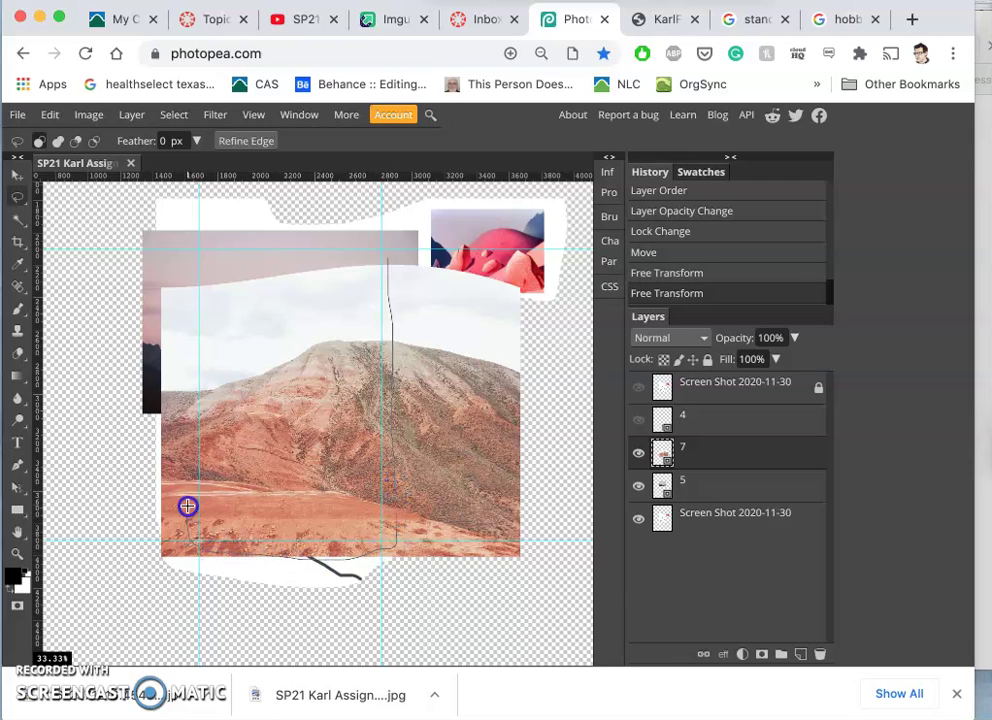
pyautogui.moveTo(184, 413)
pyautogui.mouseDown()
pyautogui.moveTo(187, 303)
pyautogui.moveTo(176, 259)
pyautogui.moveTo(118, 287)
pyautogui.moveTo(70, 406)
pyautogui.moveTo(65, 499)
pyautogui.moveTo(78, 569)
pyautogui.moveTo(186, 593)
pyautogui.moveTo(276, 630)
pyautogui.moveTo(424, 608)
pyautogui.moveTo(480, 537)
pyautogui.moveTo(428, 594)
pyautogui.moveTo(511, 632)
pyautogui.moveTo(580, 540)
pyautogui.moveTo(568, 256)
pyautogui.moveTo(472, 234)
pyautogui.mouseUp()
pyautogui.moveTo(406, 238); pyautogui.dragTo(405, 238)
pyautogui.press('Delete')
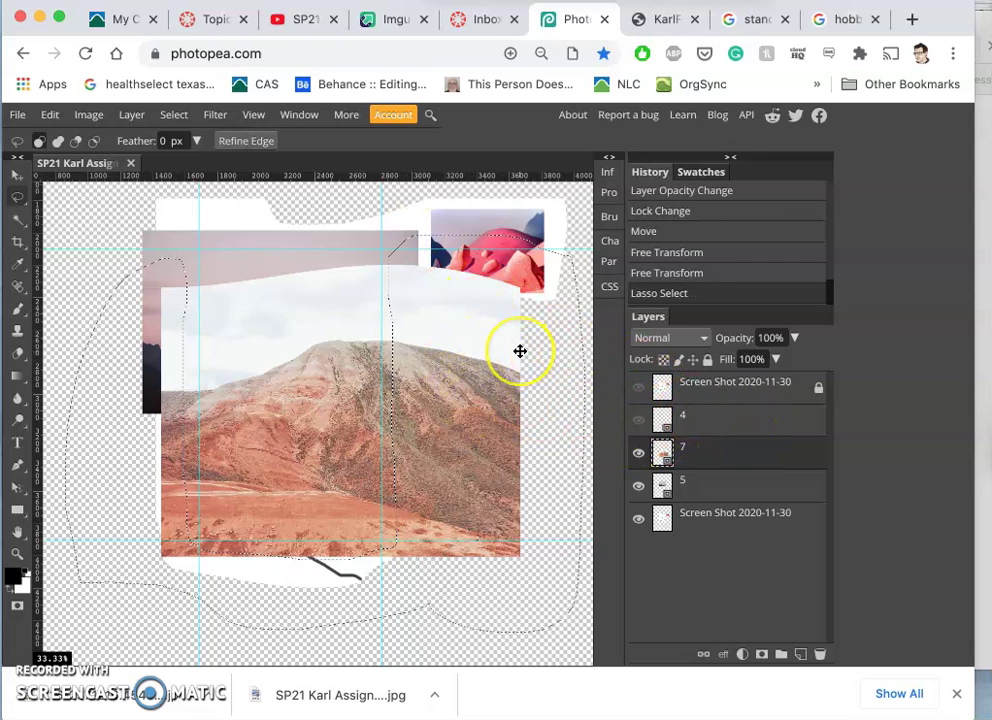
pyautogui.press('Delete')
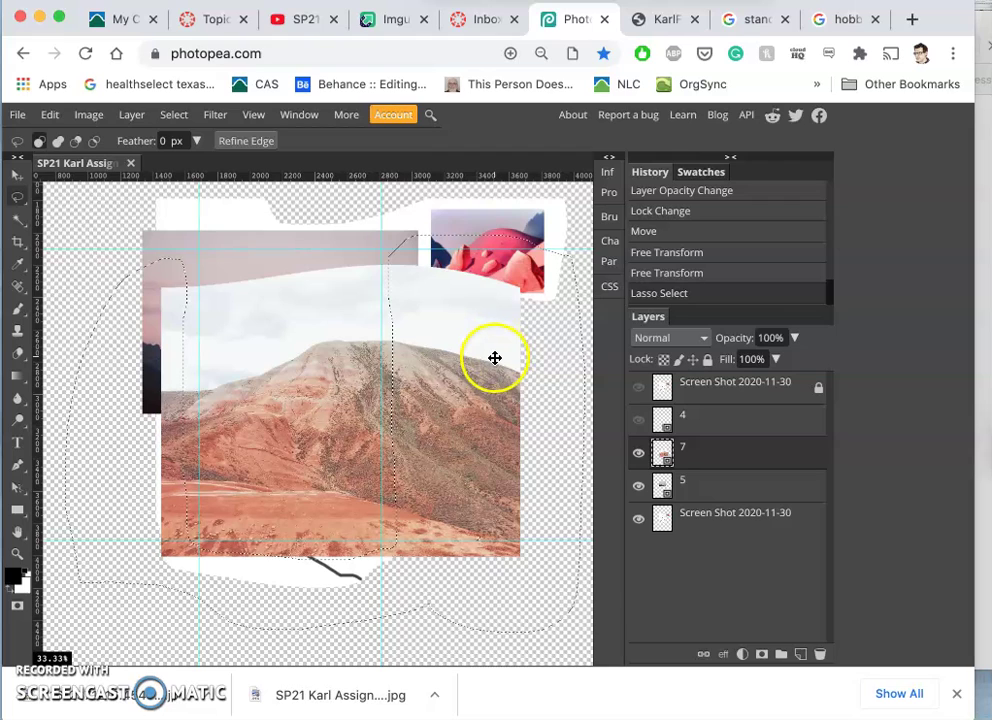
pyautogui.moveTo(495, 358)
pyautogui.mouseDown()
pyautogui.moveTo(427, 297)
pyautogui.moveTo(385, 326)
pyautogui.moveTo(399, 321)
pyautogui.mouseUp()
pyautogui.click(393, 281)
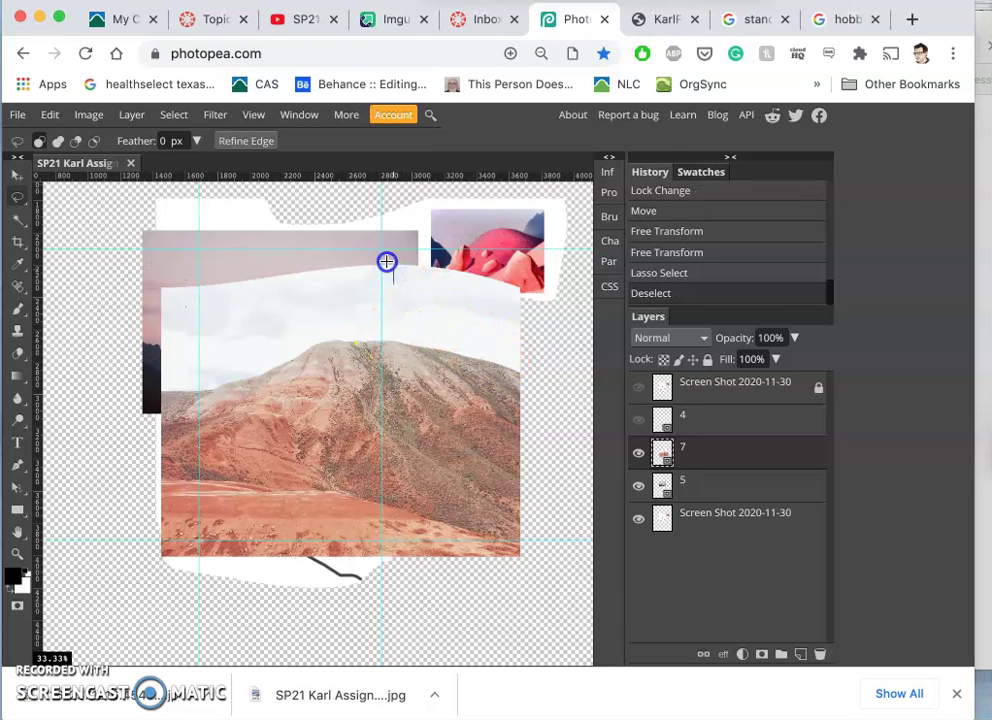
pyautogui.moveTo(193, 276); pyautogui.dragTo(183, 358)
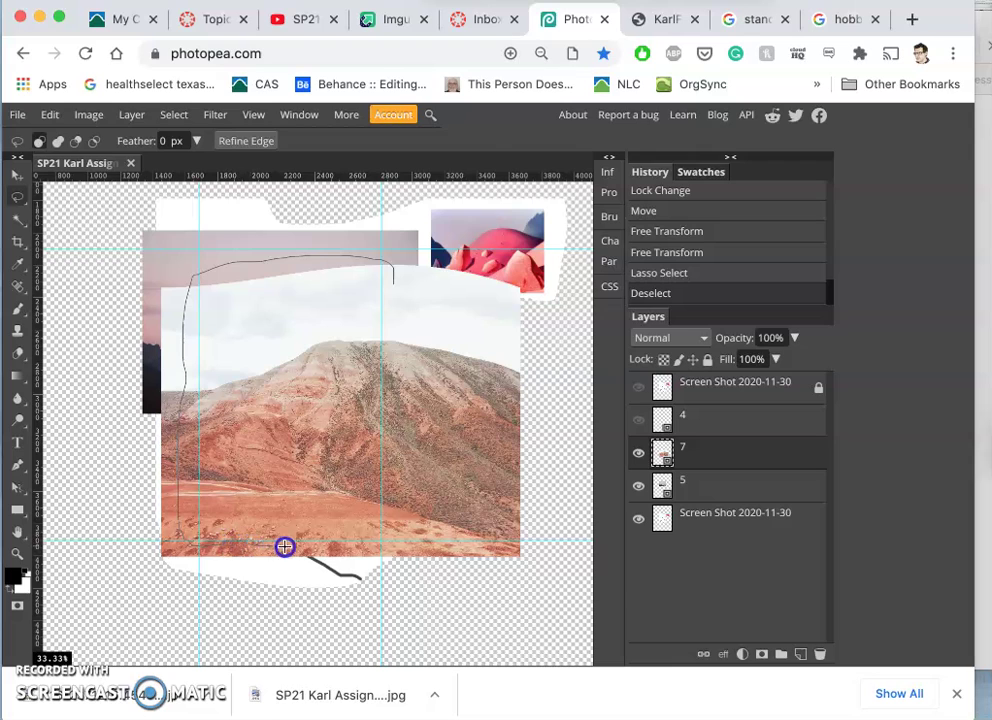
pyautogui.click(244, 614)
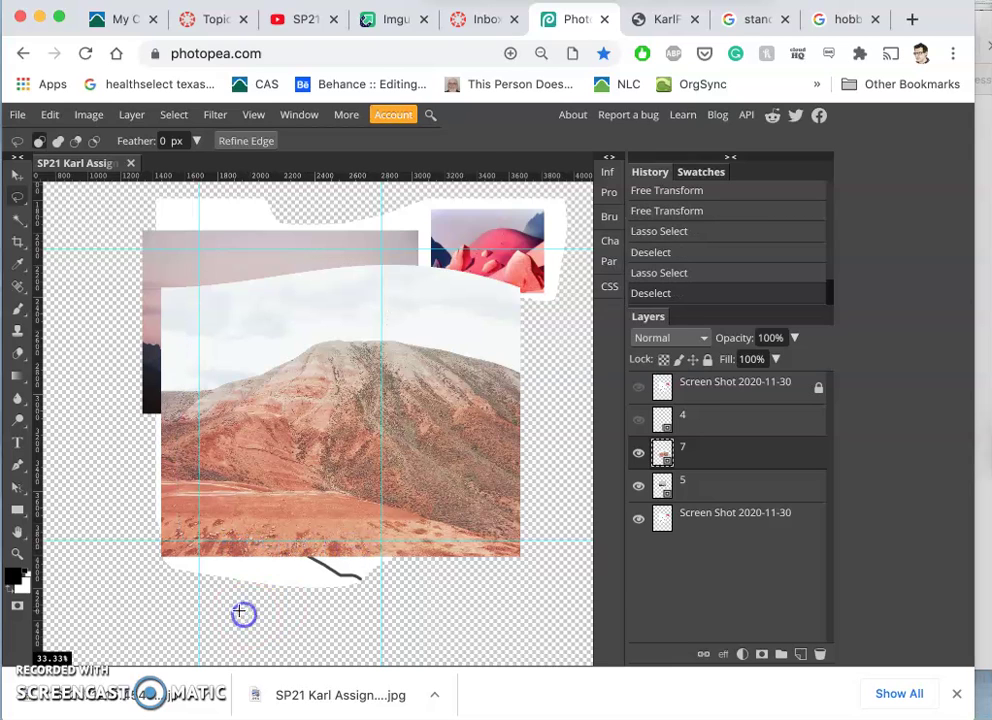
pyautogui.moveTo(186, 587); pyautogui.dragTo(197, 516)
pyautogui.click(193, 597)
# Lasso layer 7's hill photo slightly outside the portrait guides and copy the selection to a new layer.
pyautogui.moveTo(186, 593); pyautogui.dragTo(190, 503)
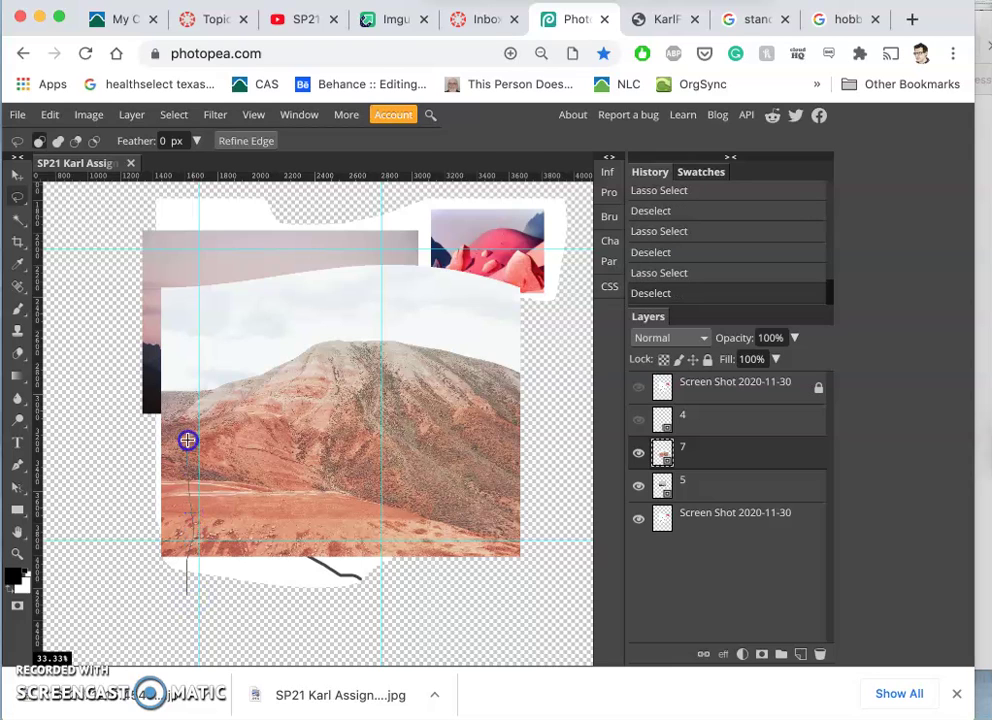
pyautogui.moveTo(186, 357)
pyautogui.mouseDown()
pyautogui.moveTo(183, 300)
pyautogui.moveTo(202, 267)
pyautogui.moveTo(282, 250)
pyautogui.moveTo(378, 250)
pyautogui.moveTo(399, 258)
pyautogui.moveTo(402, 371)
pyautogui.mouseUp()
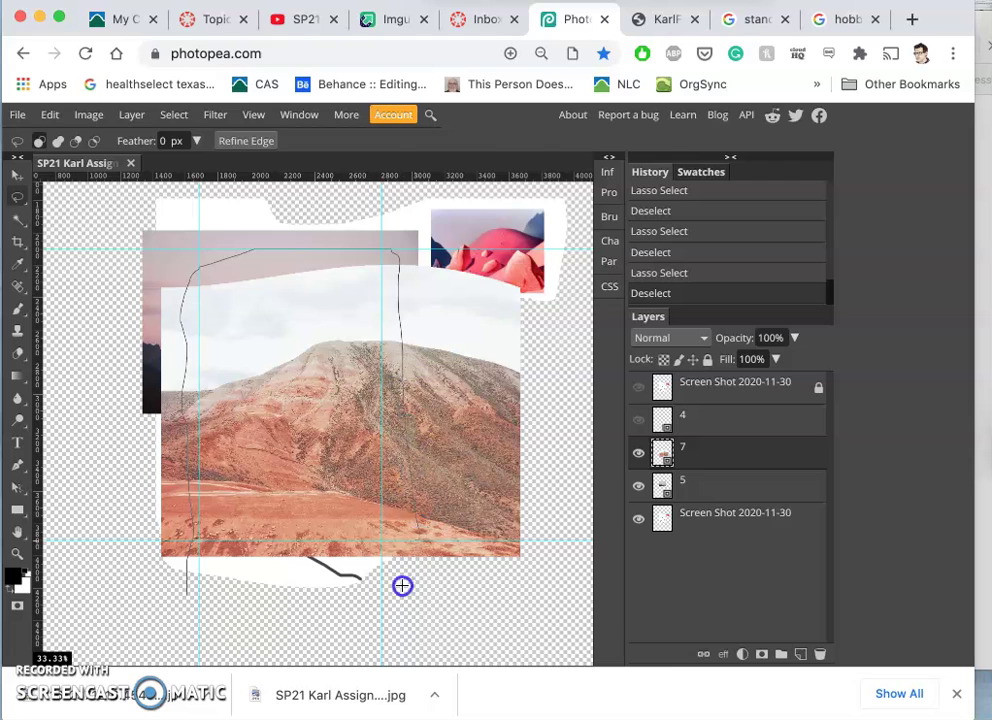
pyautogui.moveTo(398, 591)
pyautogui.mouseDown()
pyautogui.moveTo(349, 599)
pyautogui.moveTo(190, 580)
pyautogui.mouseUp()
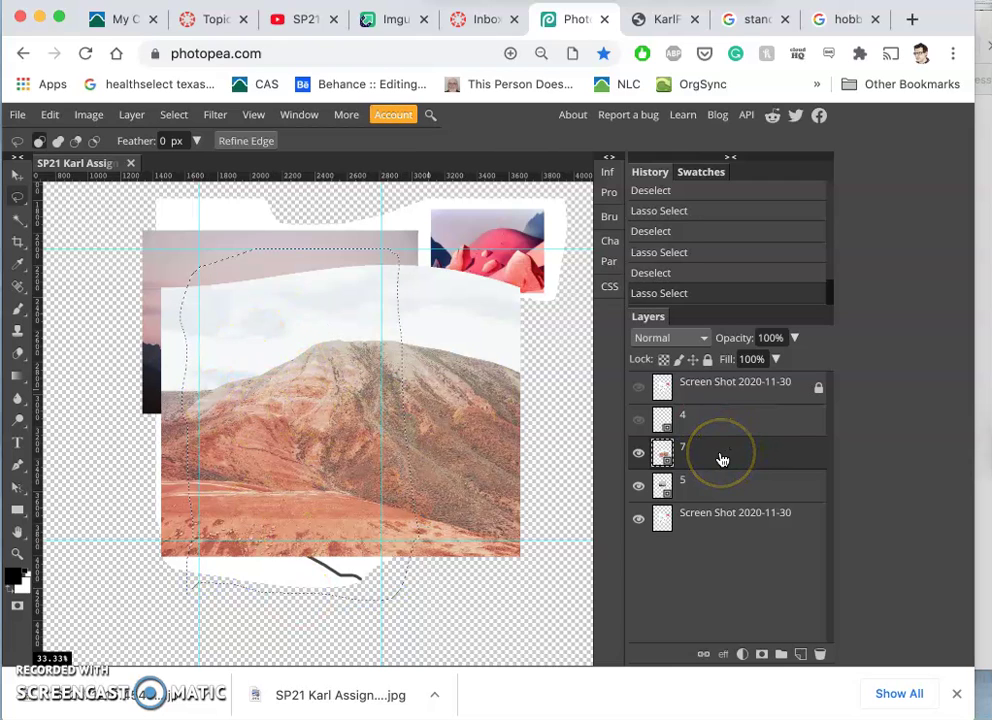
pyautogui.hotkey('ctrl', 'j')
# Delete the original layer 7 and toggle the visibility of the cropped hill copy to check it.
pyautogui.moveTo(720, 458); pyautogui.dragTo(647, 497)
pyautogui.click(639, 486)
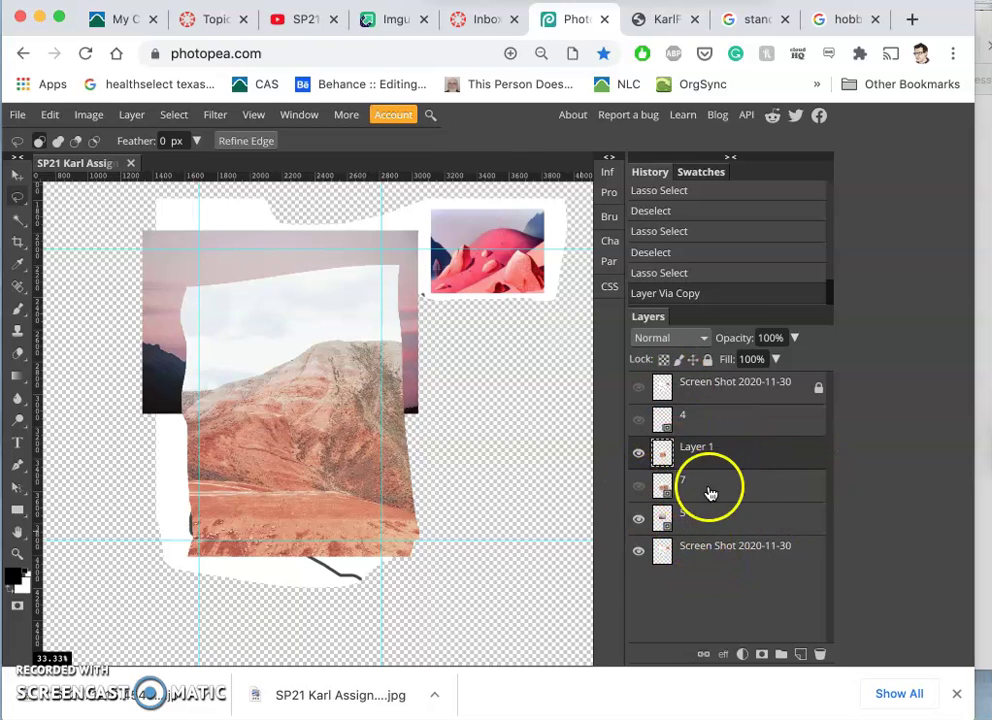
pyautogui.click(639, 488)
pyautogui.click(700, 498)
pyautogui.press('Delete')
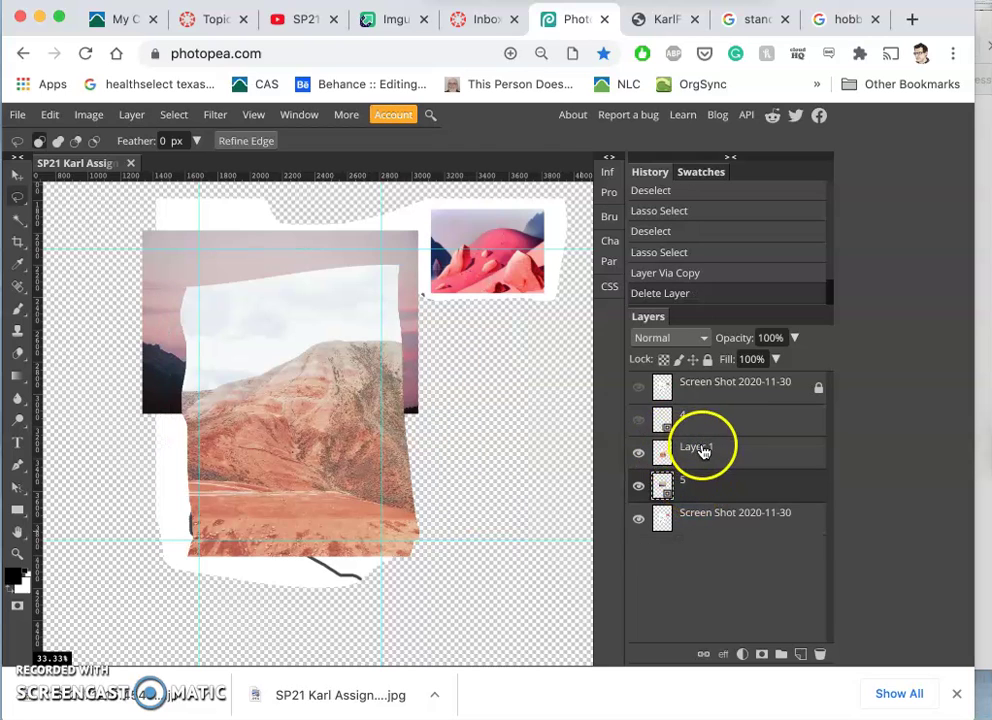
pyautogui.click(640, 455)
pyautogui.click(640, 455)
pyautogui.click(640, 455)
pyautogui.click(640, 455)
# Set the cropped hill layer's opacity to 52%.
pyautogui.click(672, 447)
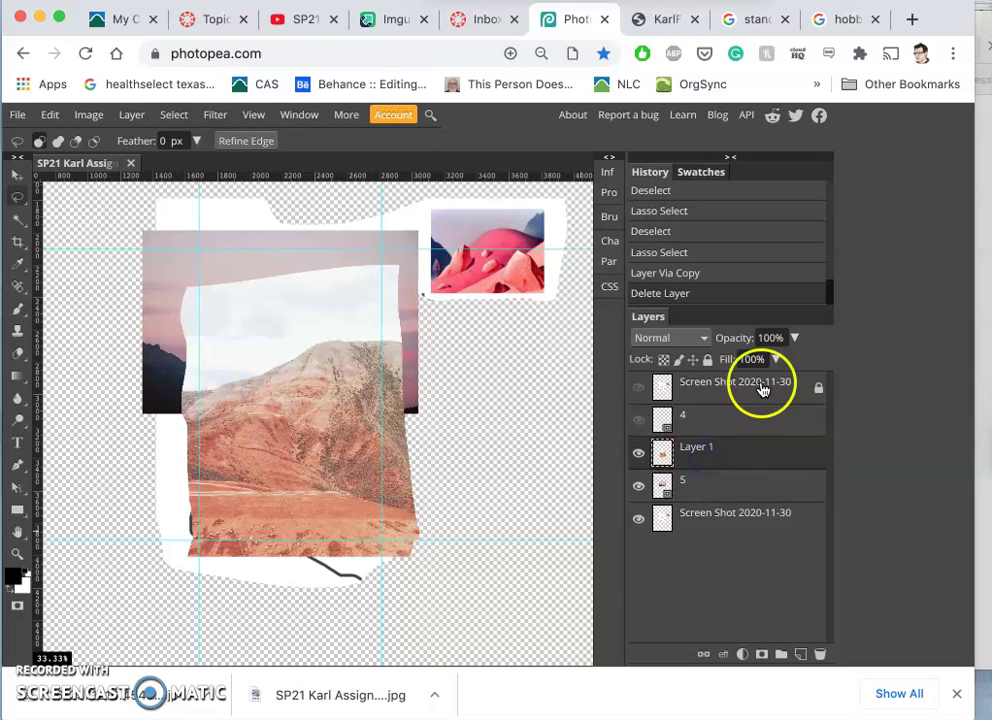
pyautogui.click(794, 338)
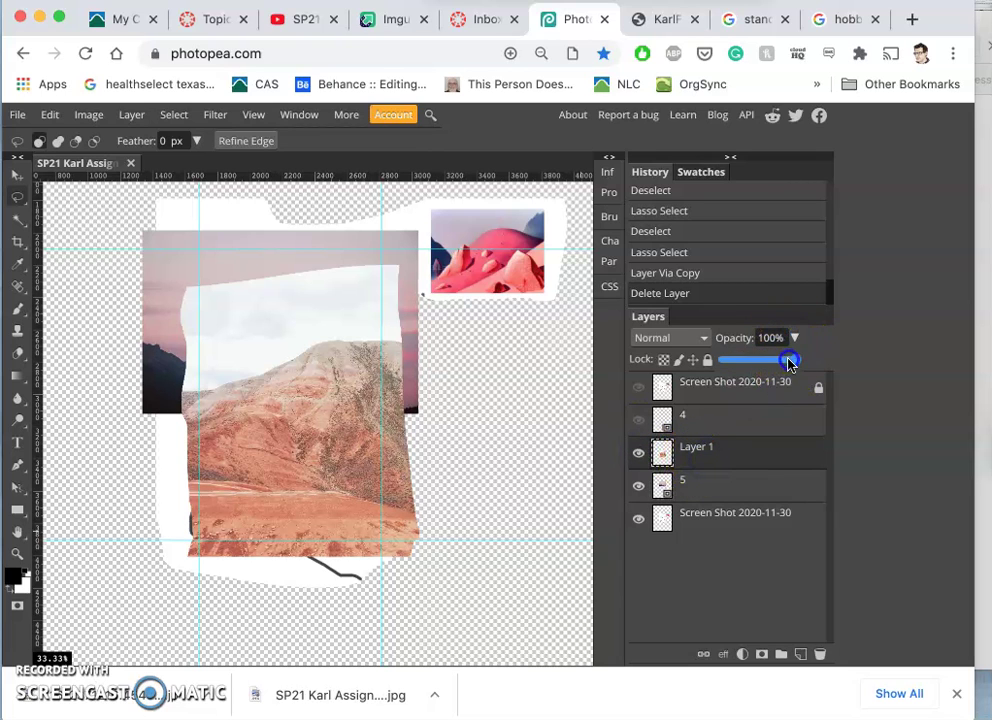
pyautogui.moveTo(784, 362); pyautogui.dragTo(762, 367)
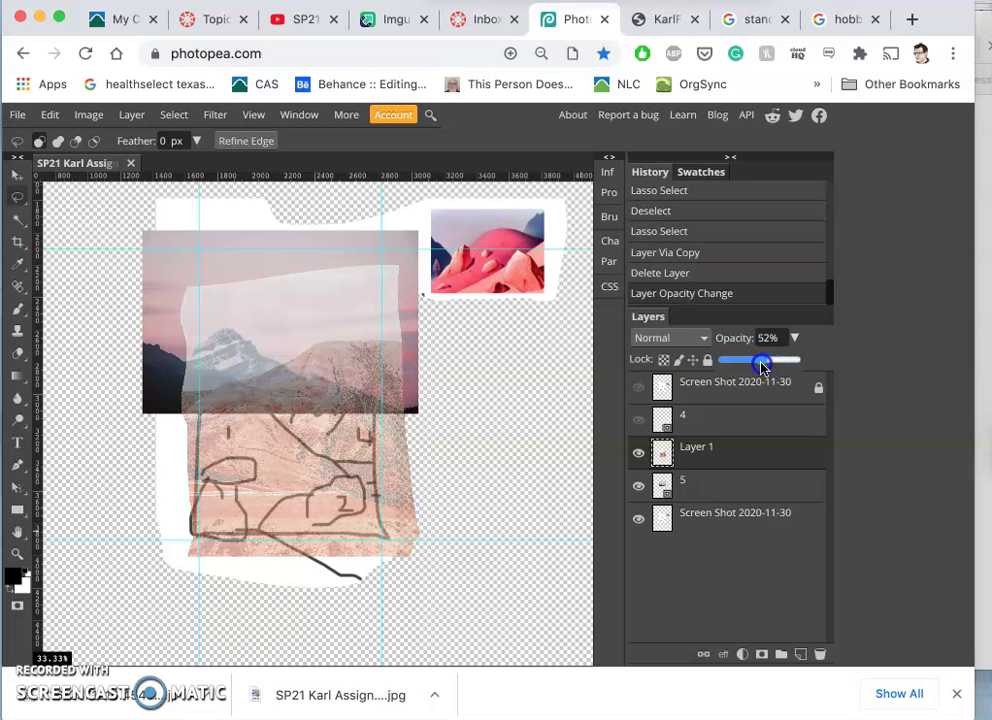
pyautogui.click(511, 416)
# Show the sketch overlay to compare it with the hill and mountain photos, and select layer 5.
pyautogui.press('super+equal')
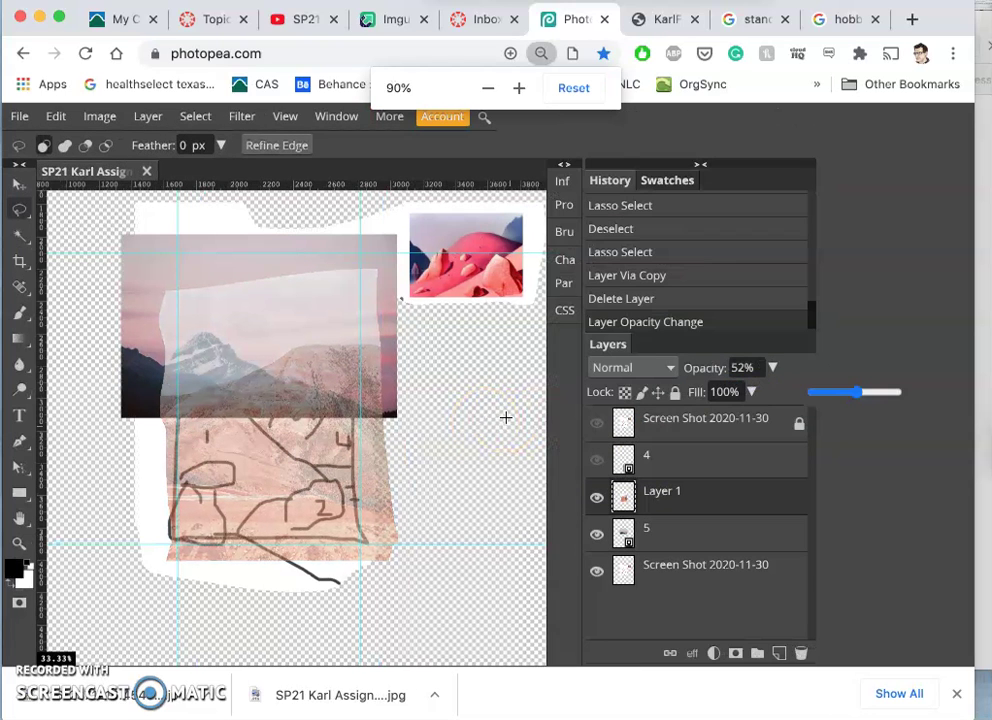
pyautogui.scroll(4, 254, 374)
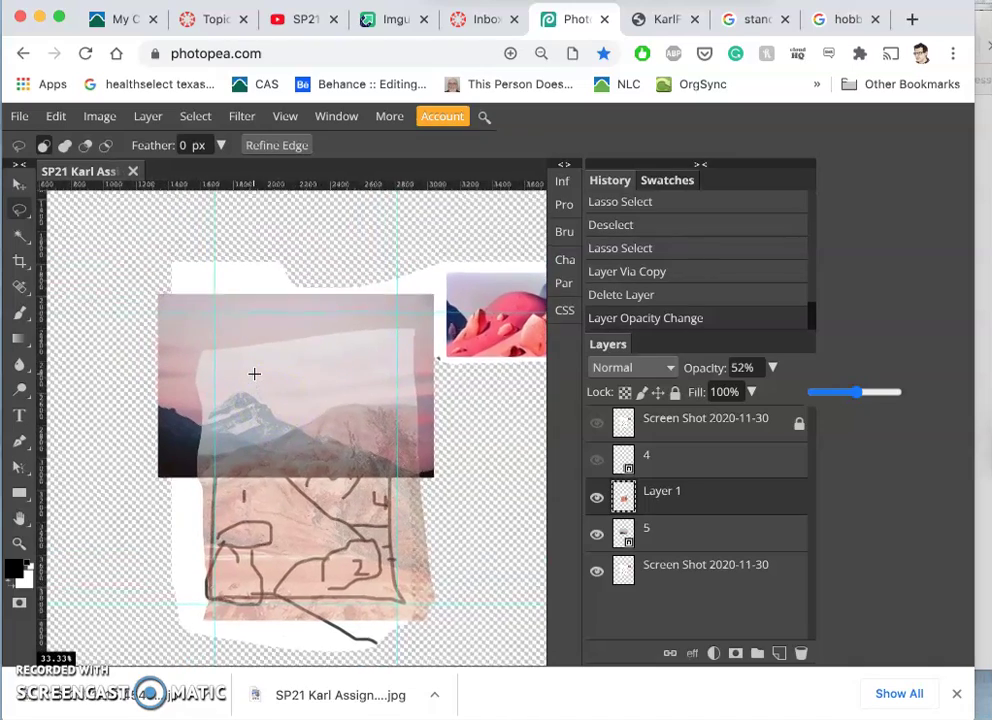
pyautogui.click(597, 427)
pyautogui.click(595, 427)
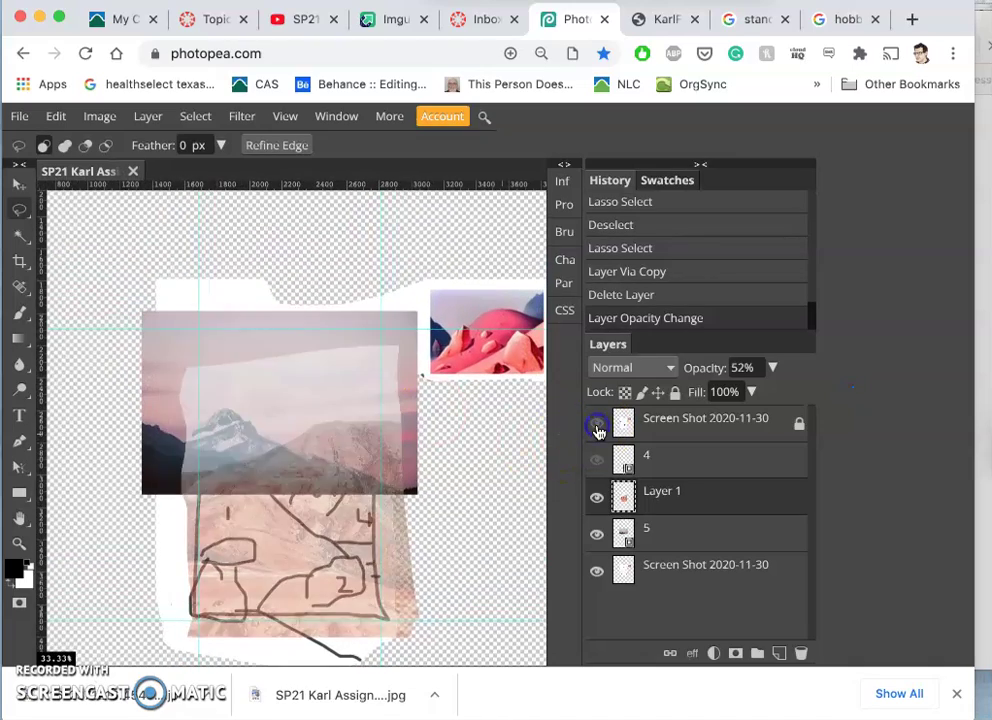
pyautogui.hotkey('ctrl', '+')
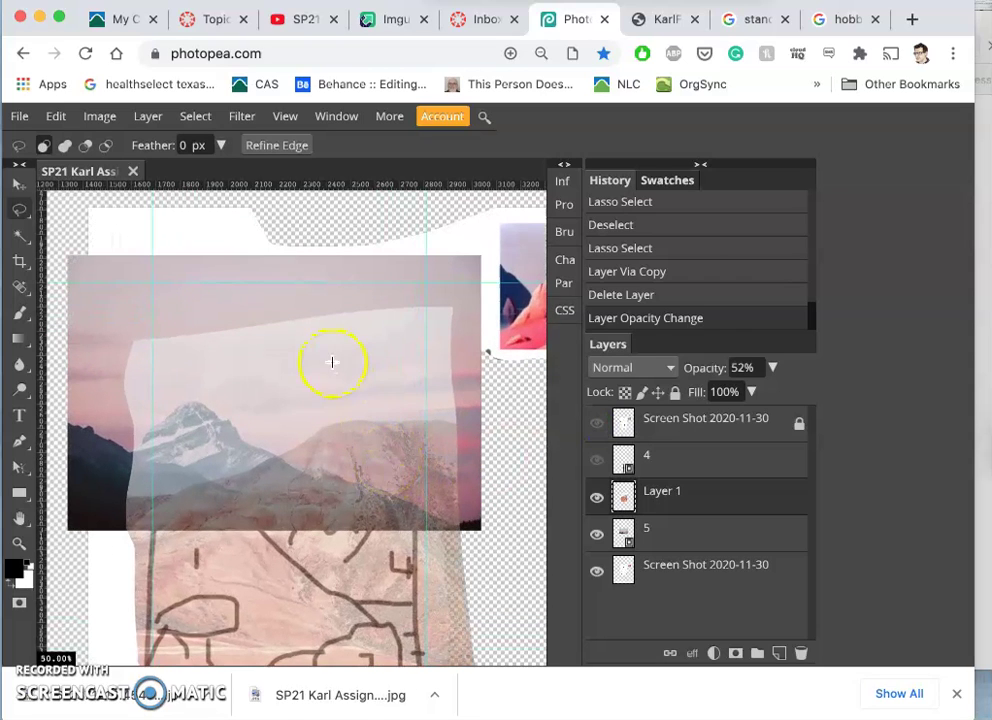
pyautogui.click(599, 424)
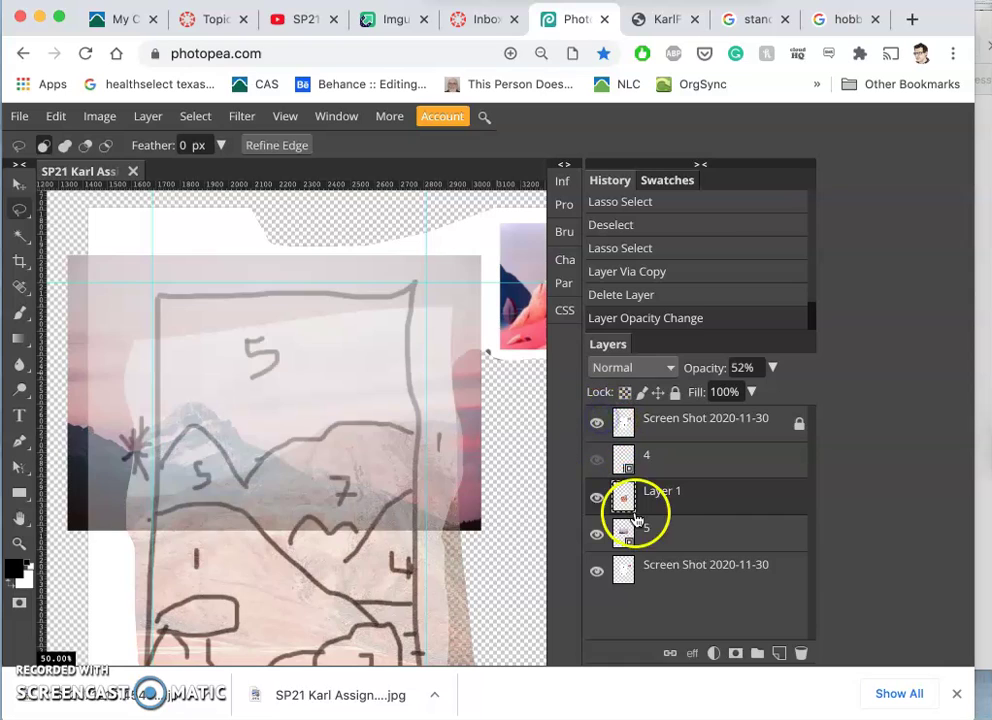
pyautogui.click(650, 530)
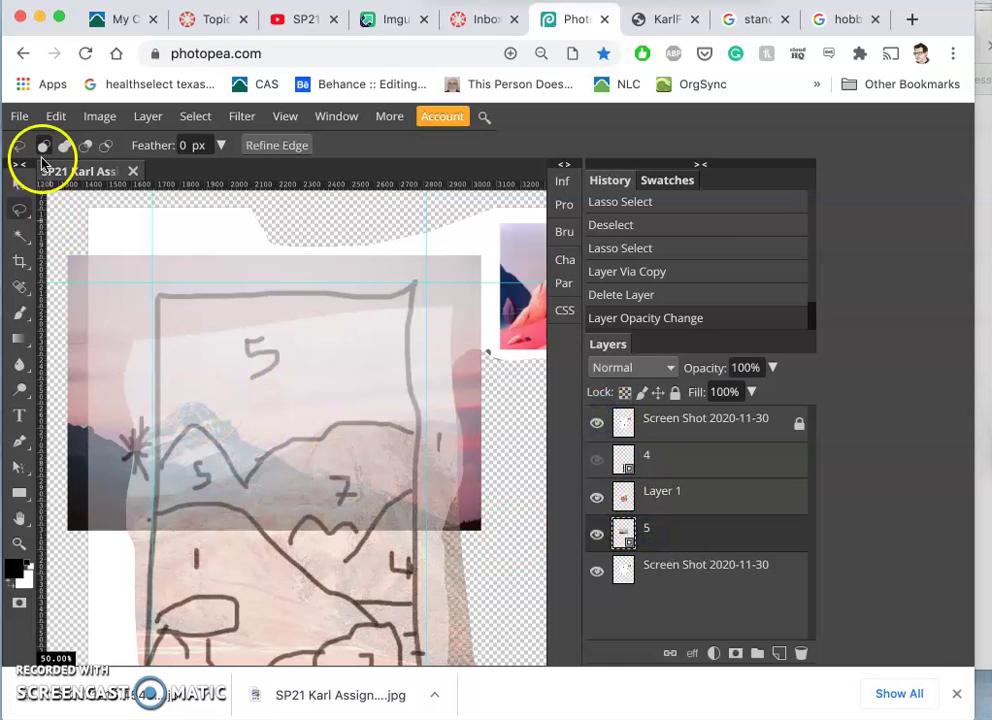
# Move layer 5's mountain photo slightly down so its peak lines up with the peak in the sketch.
pyautogui.click(18, 185)
pyautogui.moveTo(77, 332); pyautogui.dragTo(79, 351)
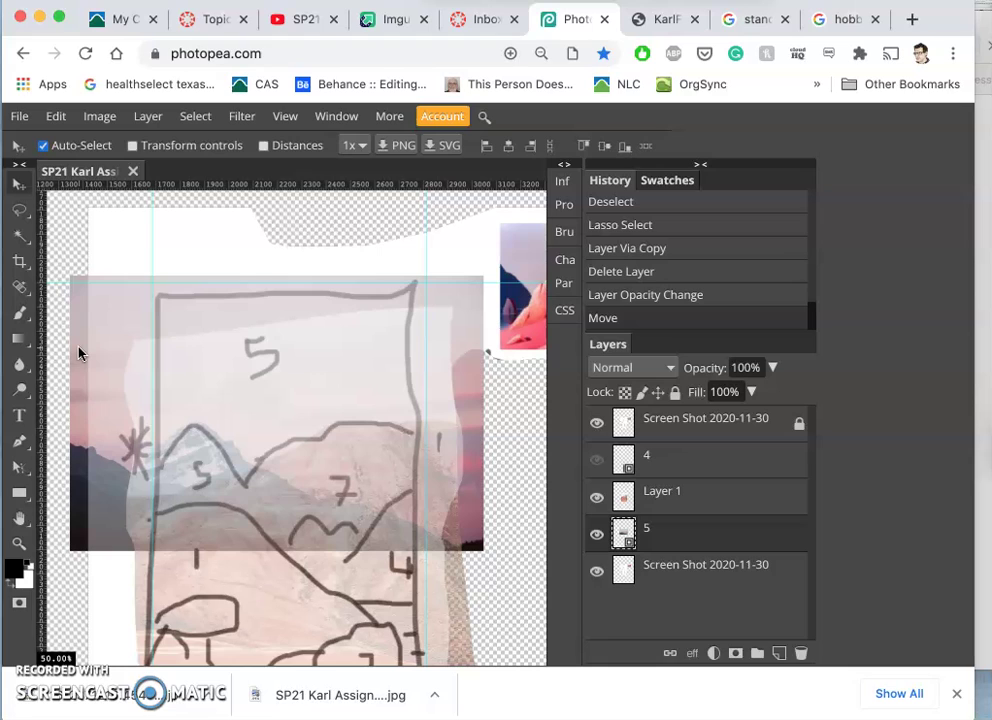
# Toggle the sketch overlay and the cropped hill layer to compare the composition, leaving the overlay hidden and the hill shown.
pyautogui.click(647, 503)
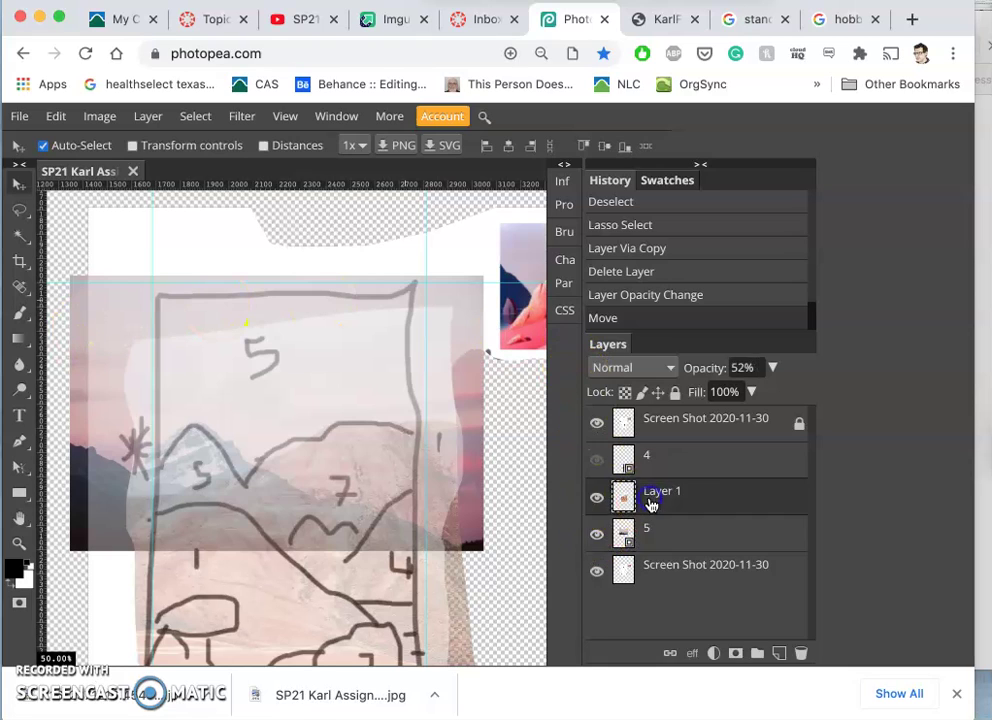
pyautogui.click(597, 424)
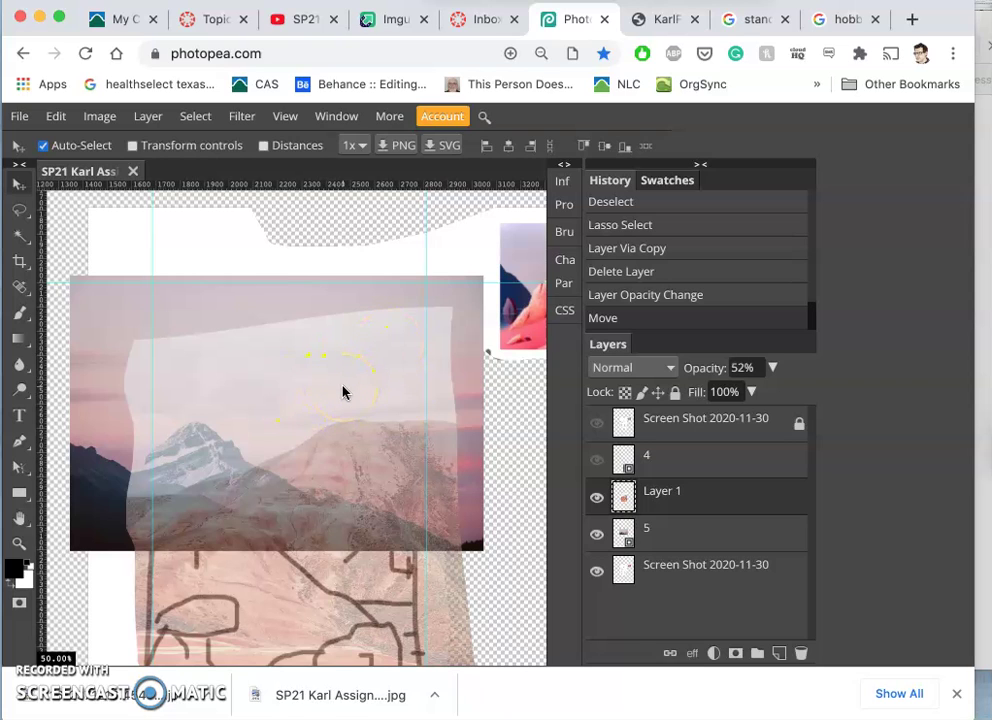
pyautogui.click(596, 424)
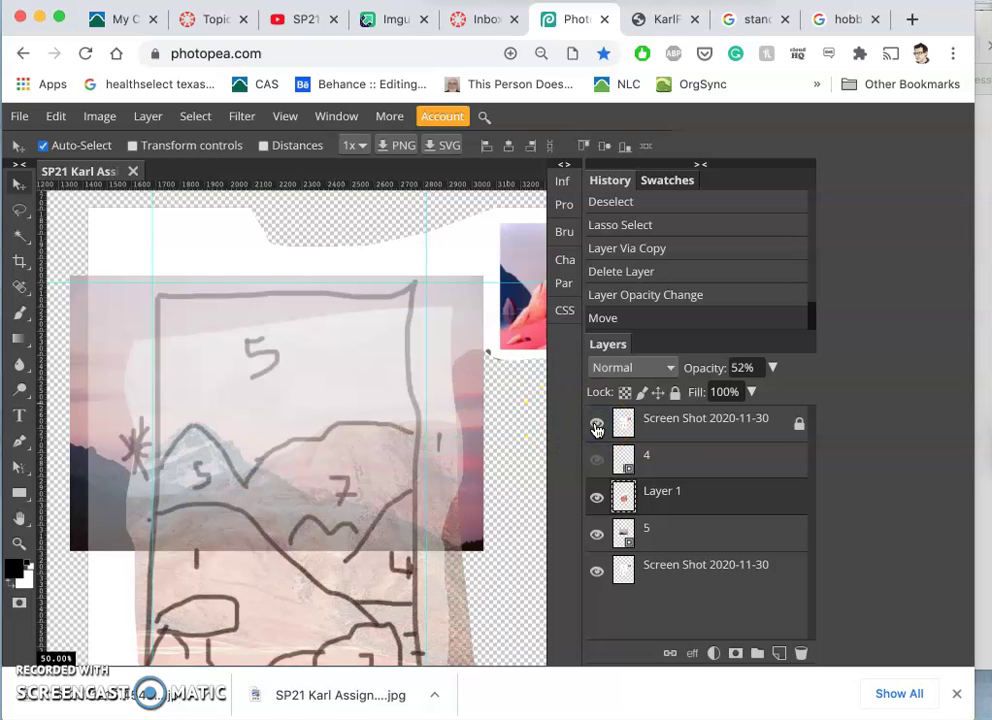
pyautogui.click(597, 428)
pyautogui.click(598, 427)
pyautogui.click(596, 428)
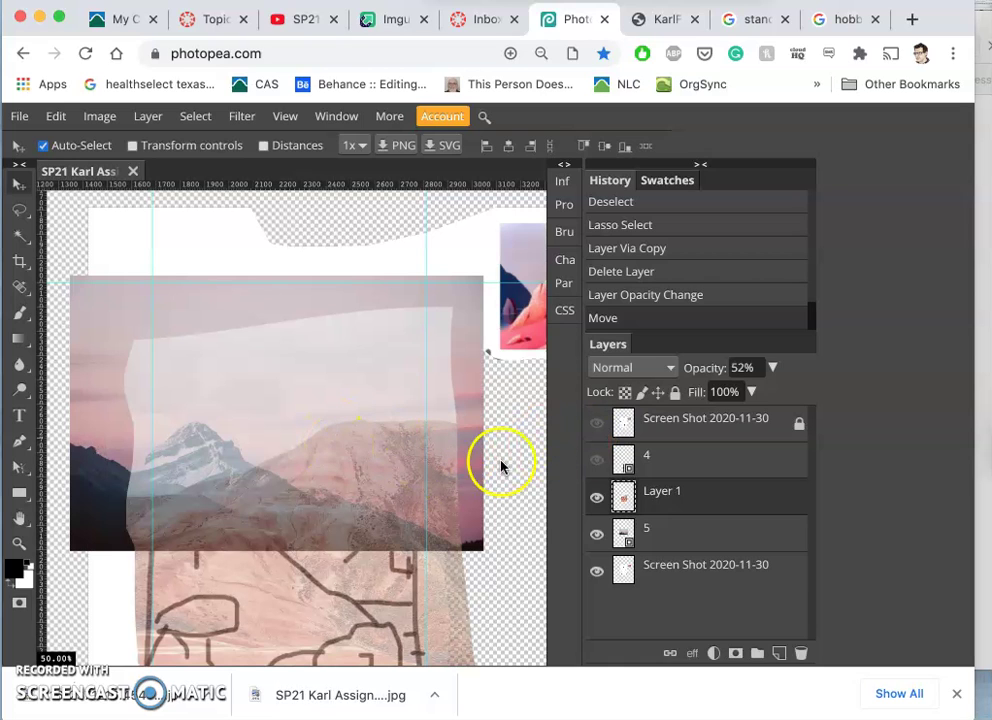
pyautogui.click(598, 499)
pyautogui.click(598, 499)
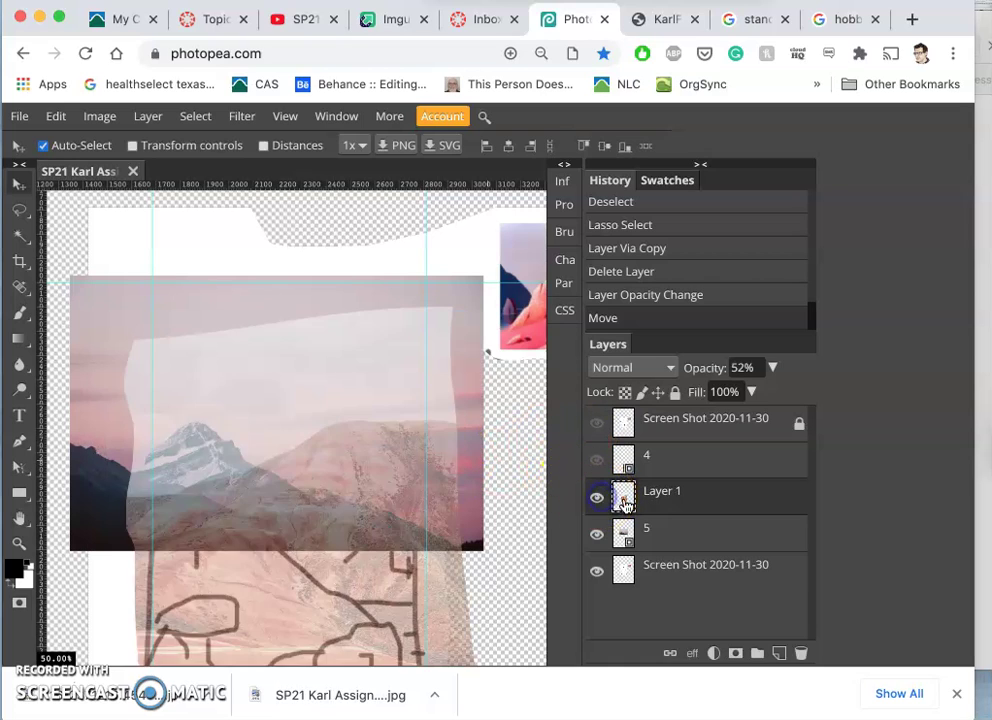
# Set the cropped hill layer's opacity to 100%.
pyautogui.click(773, 368)
pyautogui.moveTo(740, 394); pyautogui.dragTo(797, 392)
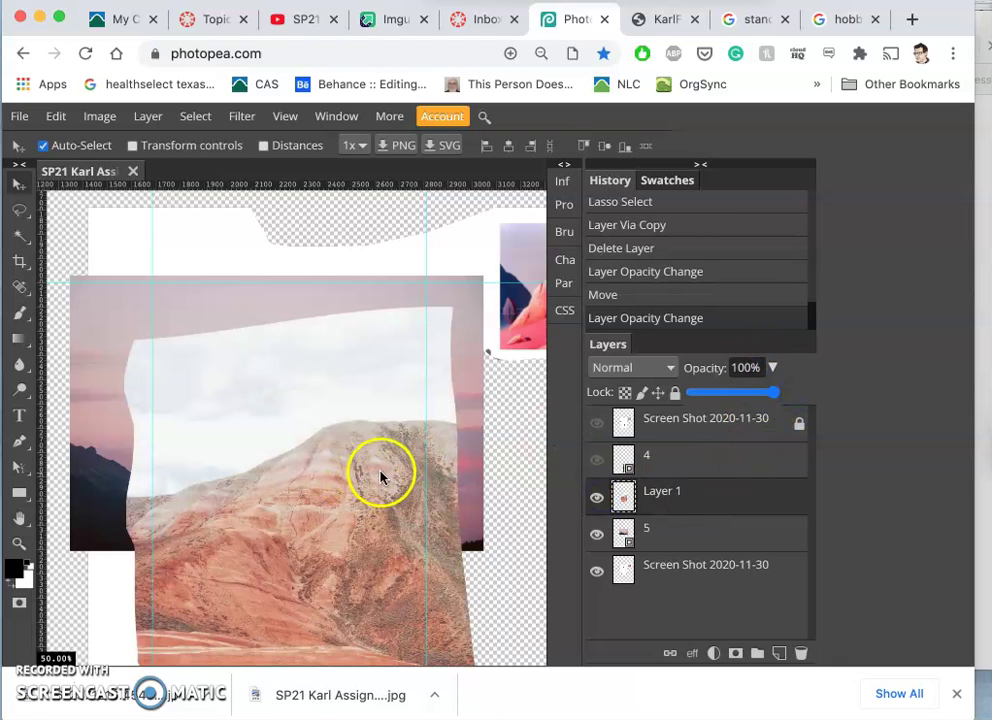
# Place layer 5 above the cropped hill layer in the layer stack and rasterize it.
pyautogui.moveTo(628, 512); pyautogui.dragTo(658, 497)
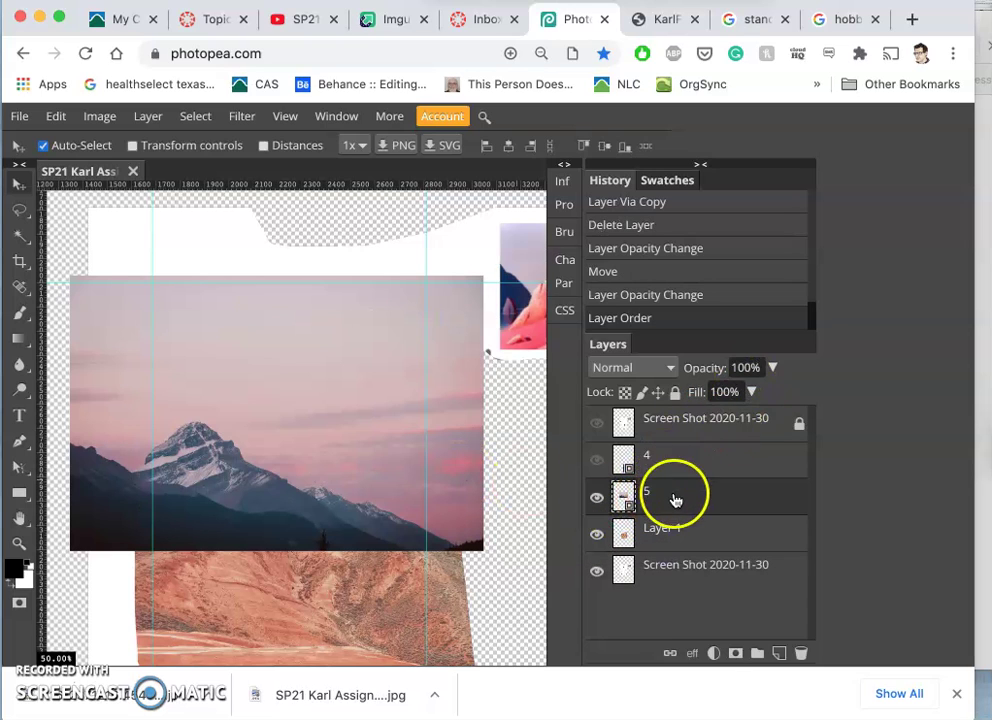
pyautogui.rightClick(675, 496)
pyautogui.click(710, 375)
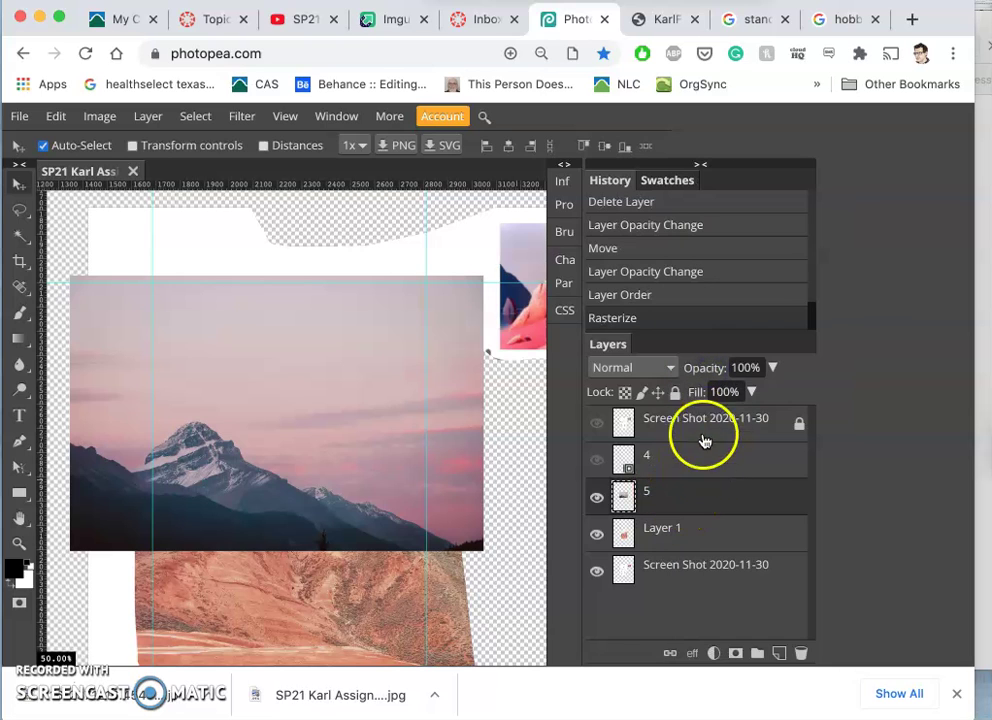
# Lower layer 5's opacity to about 50% to compare the mountain with the hill beneath, and restore it to 100%.
pyautogui.click(771, 367)
pyautogui.click(748, 394)
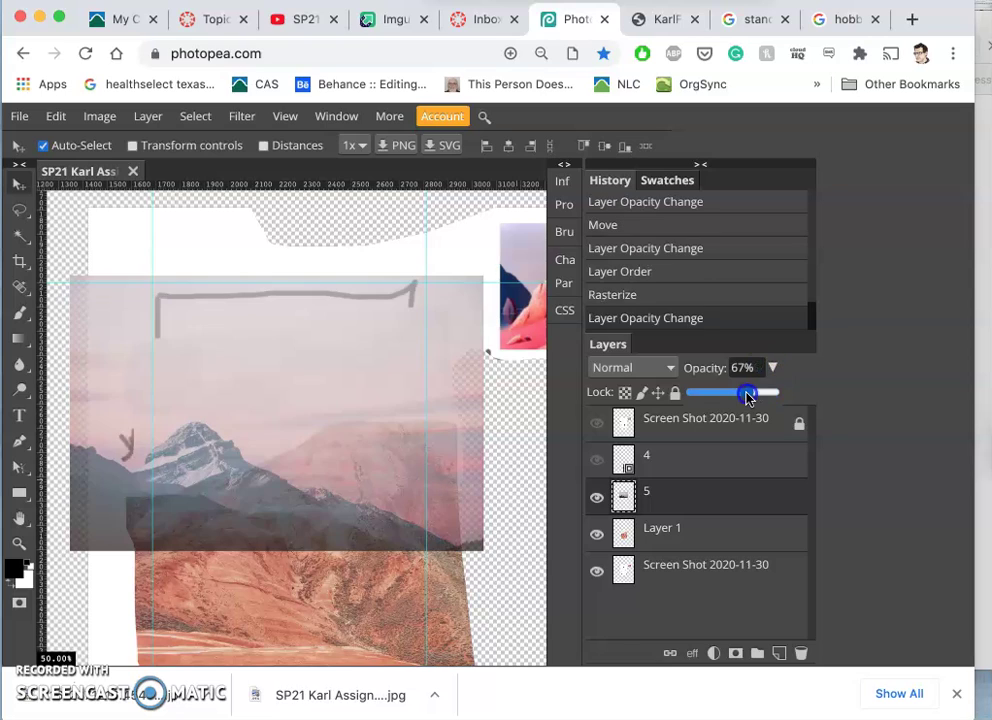
pyautogui.moveTo(735, 399); pyautogui.dragTo(733, 399)
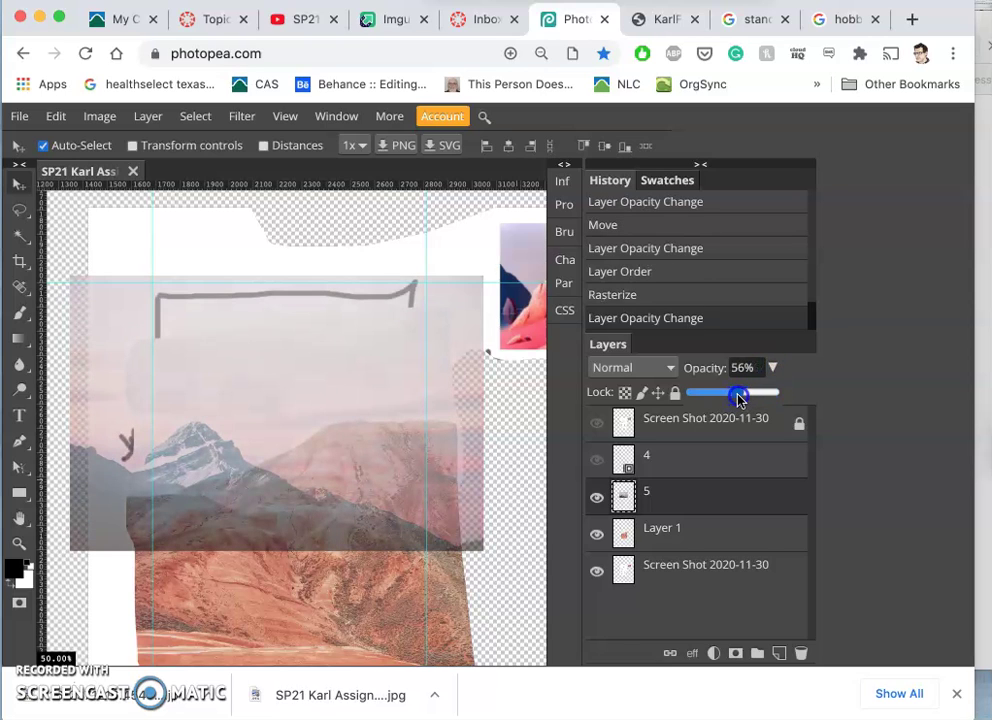
pyautogui.moveTo(741, 398)
pyautogui.mouseDown()
pyautogui.moveTo(791, 394)
pyautogui.moveTo(735, 401)
pyautogui.mouseUp()
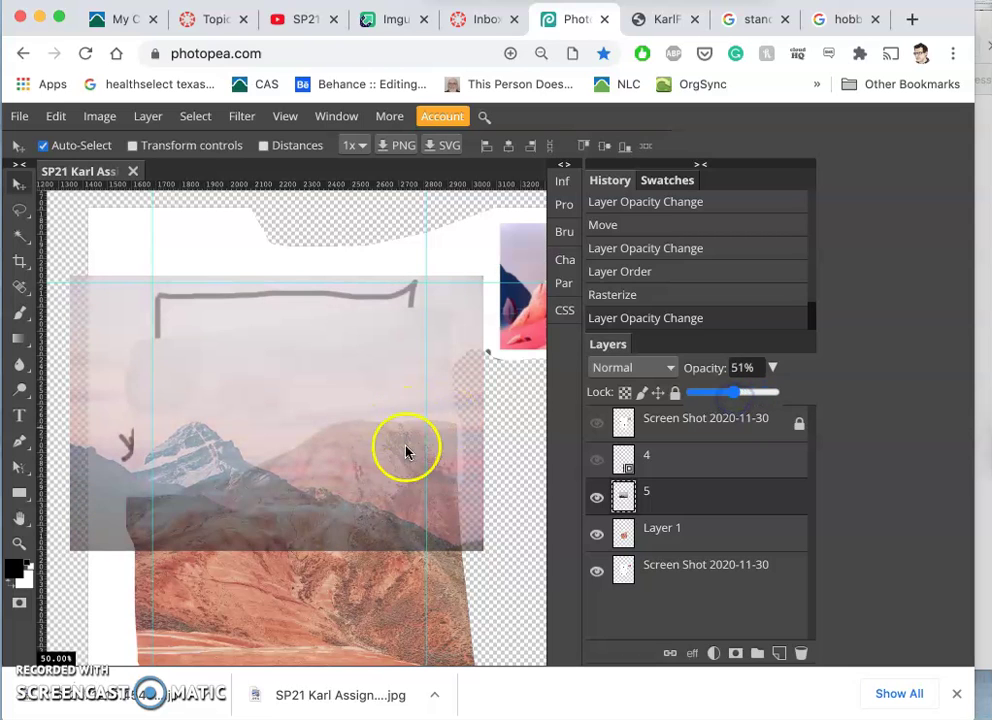
pyautogui.moveTo(733, 393); pyautogui.dragTo(822, 394)
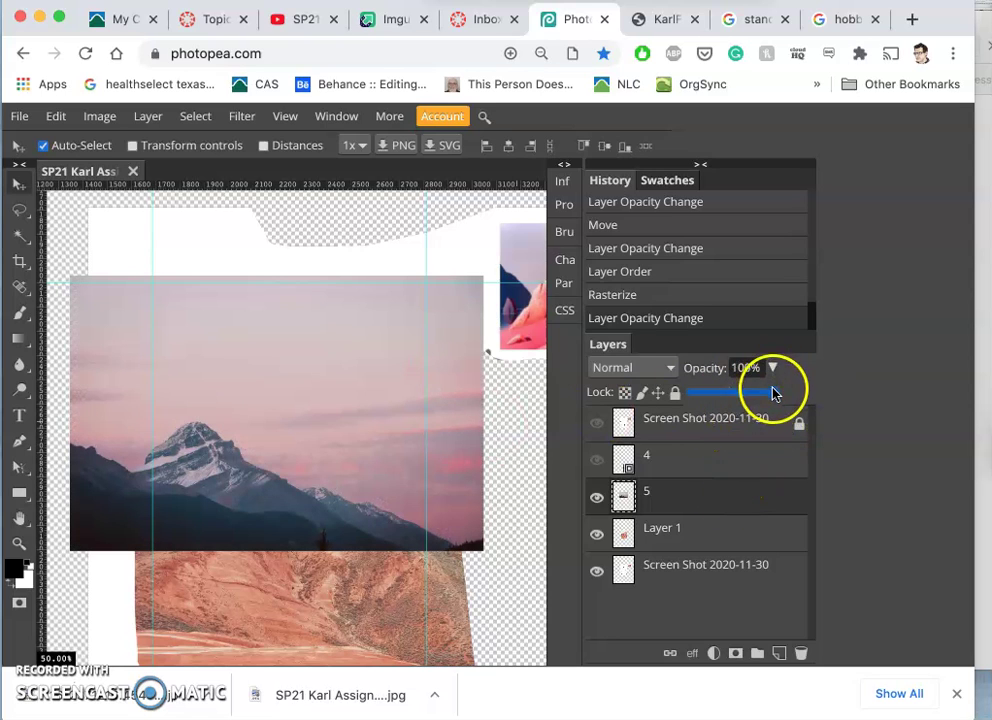
pyautogui.moveTo(741, 396)
pyautogui.mouseDown()
pyautogui.moveTo(723, 394)
pyautogui.moveTo(780, 396)
pyautogui.moveTo(740, 400)
pyautogui.mouseUp()
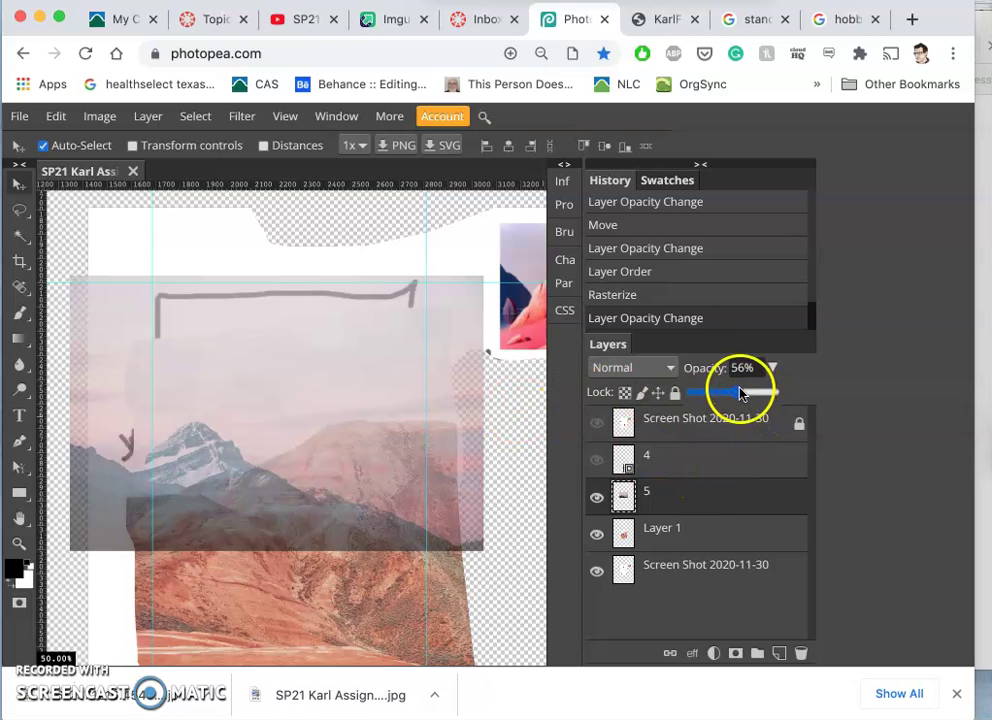
pyautogui.click(781, 393)
# Duplicate layer 5 and place the copy below the hill layer, toggling layer visibility to check the stacking.
pyautogui.click(680, 508)
pyautogui.click(680, 497)
pyautogui.press('super+j')
pyautogui.click(693, 510)
pyautogui.moveTo(700, 505); pyautogui.dragTo(670, 565)
pyautogui.click(596, 536)
pyautogui.click(597, 500)
pyautogui.click(597, 535)
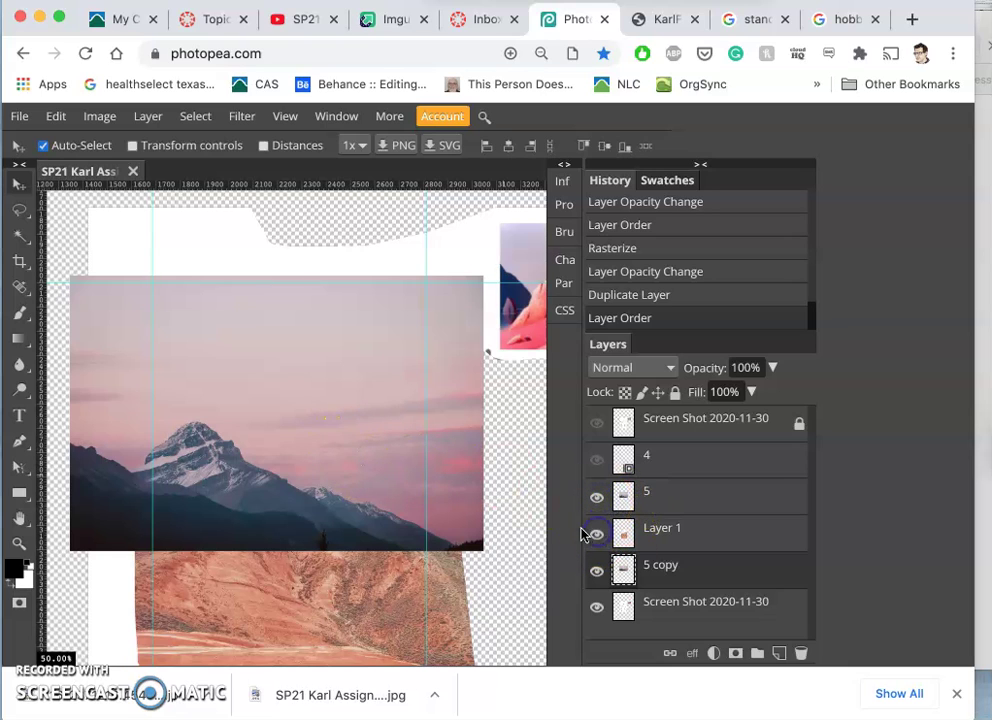
# Lasso loosely around the dark mountain range on layer 5 and copy the selection to a new layer.
pyautogui.click(662, 500)
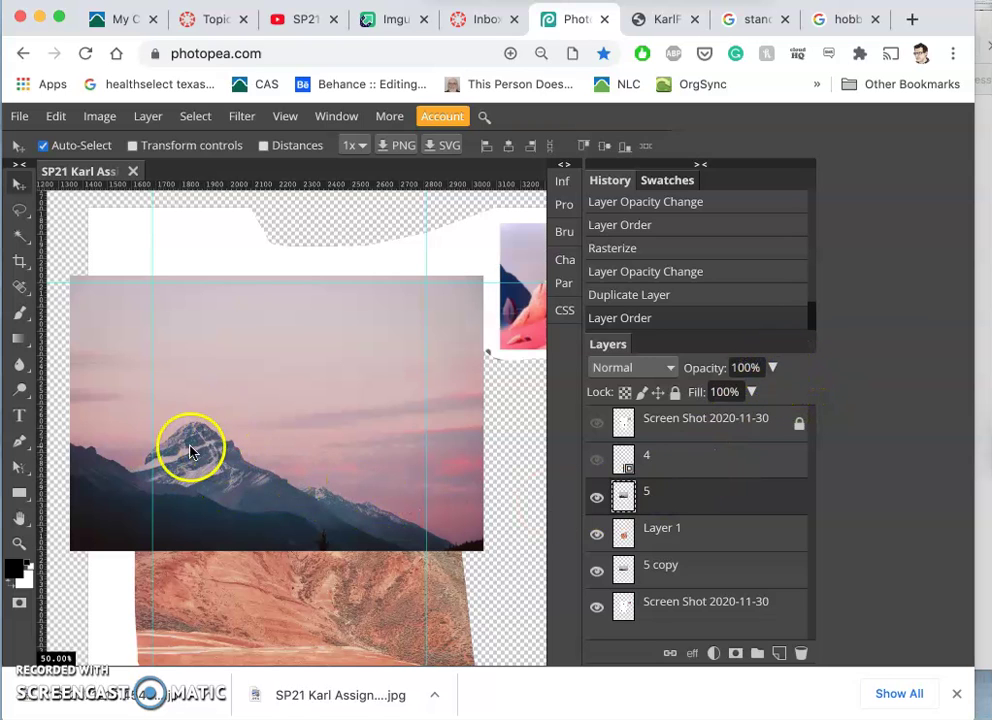
pyautogui.click(19, 211)
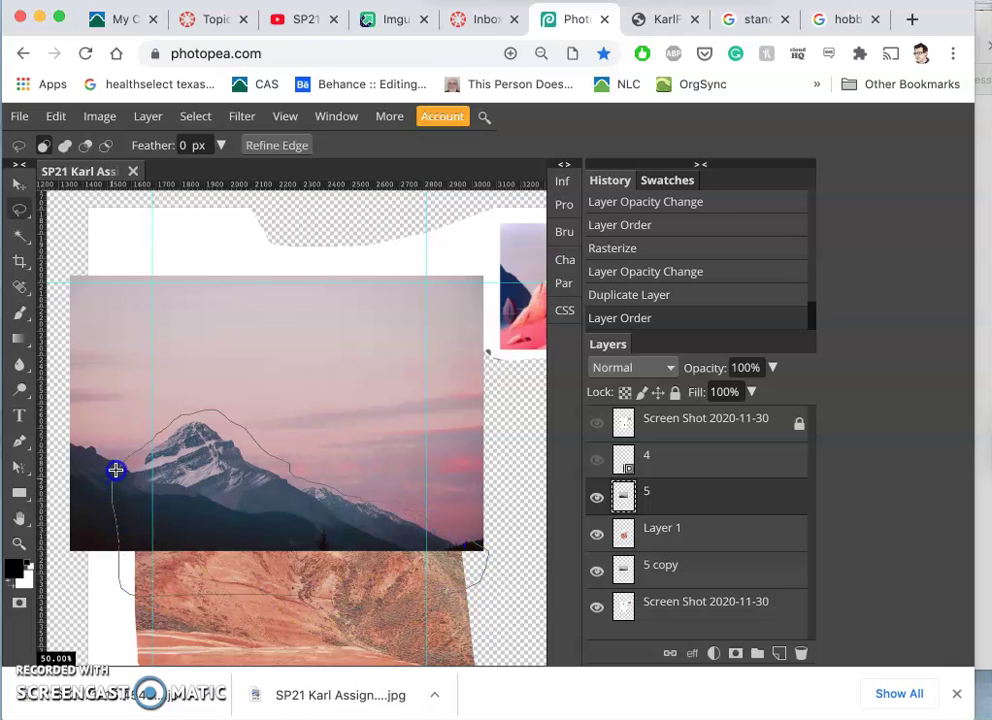
pyautogui.moveTo(116, 470); pyautogui.dragTo(119, 471)
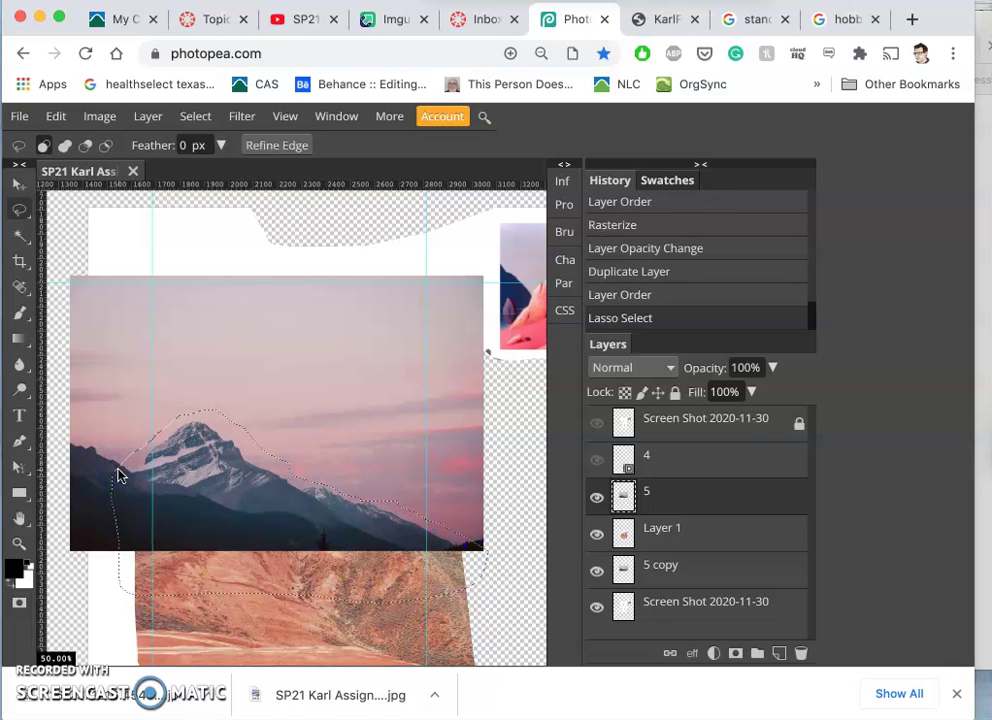
pyautogui.press('super+j')
# Delete the original layer 5 and toggle the hill layer's visibility to check how it sits between the mountain and sky.
pyautogui.click(680, 540)
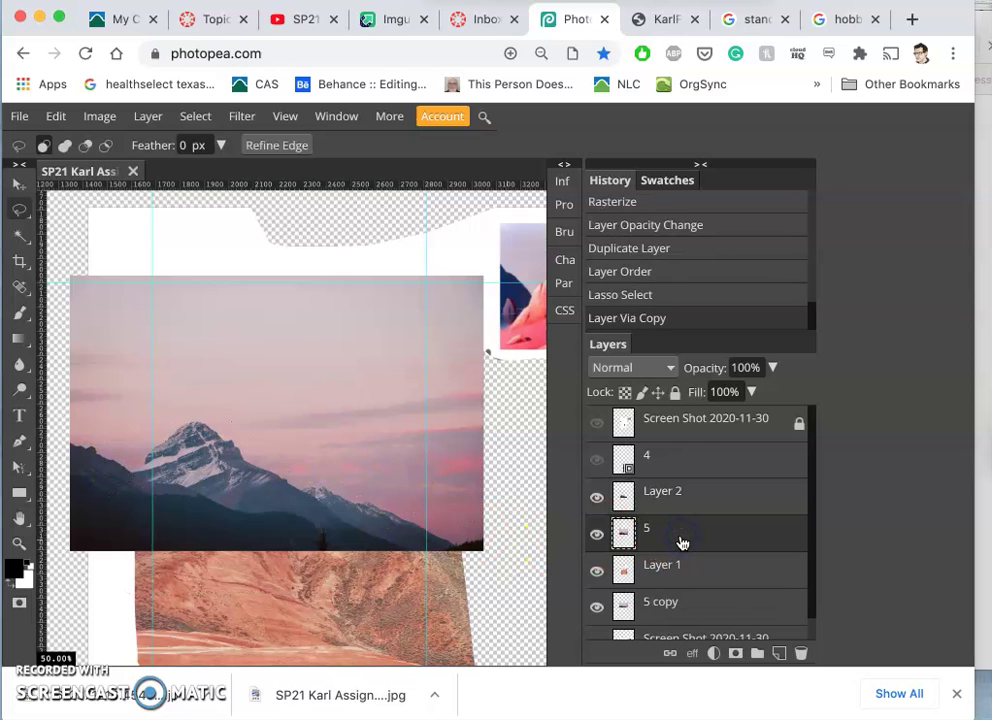
pyautogui.press('BackSpace')
pyautogui.click(664, 537)
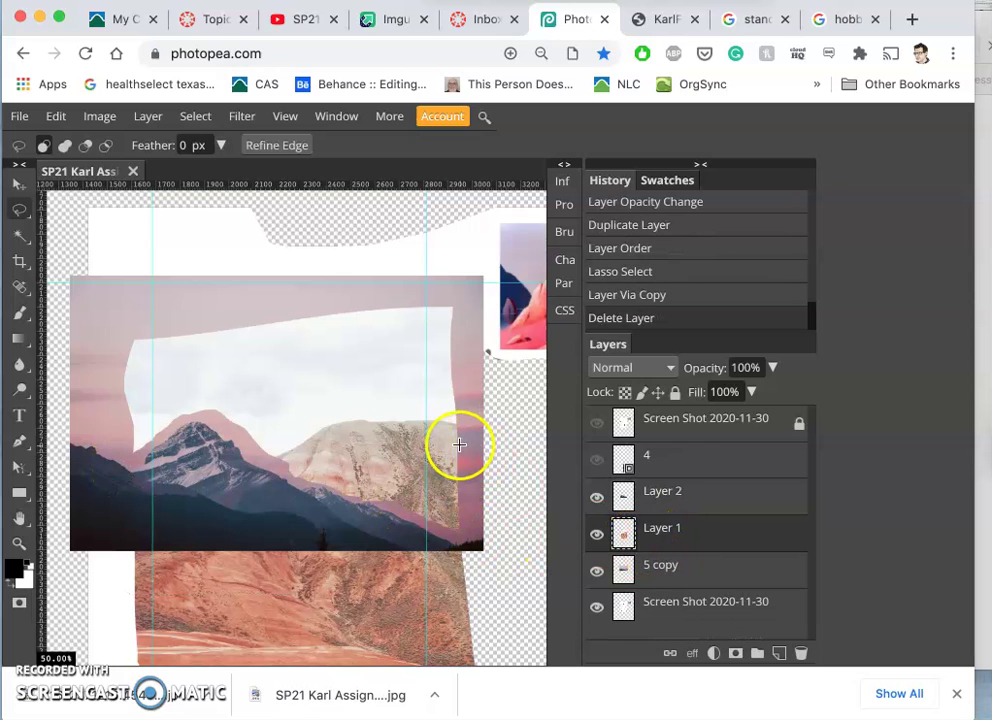
pyautogui.click(596, 541)
pyautogui.click(596, 541)
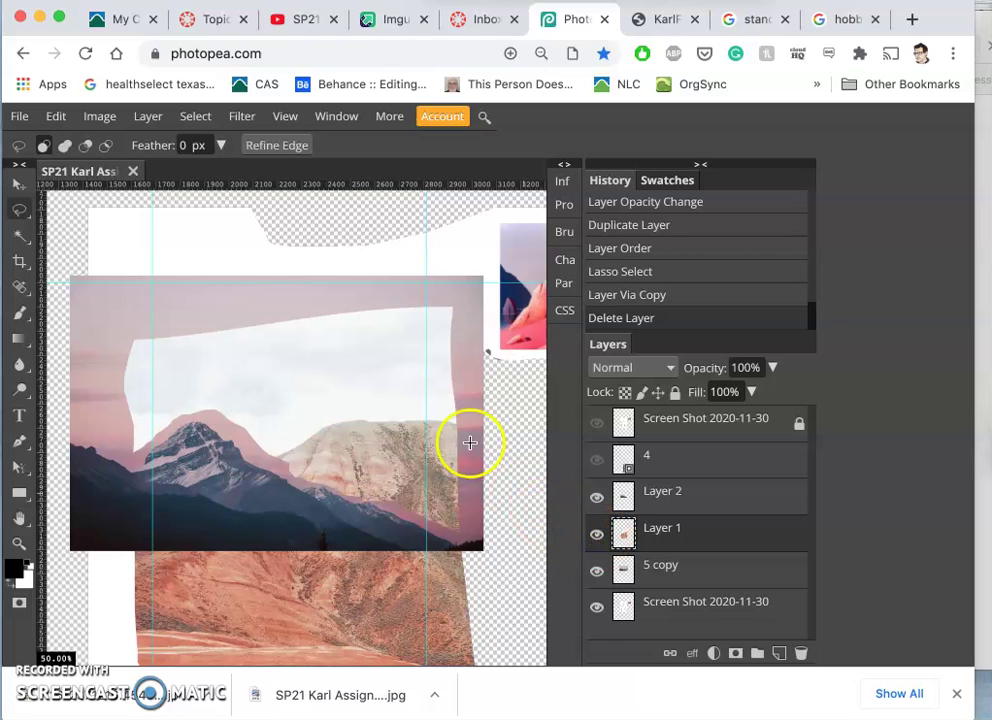
pyautogui.click(596, 534)
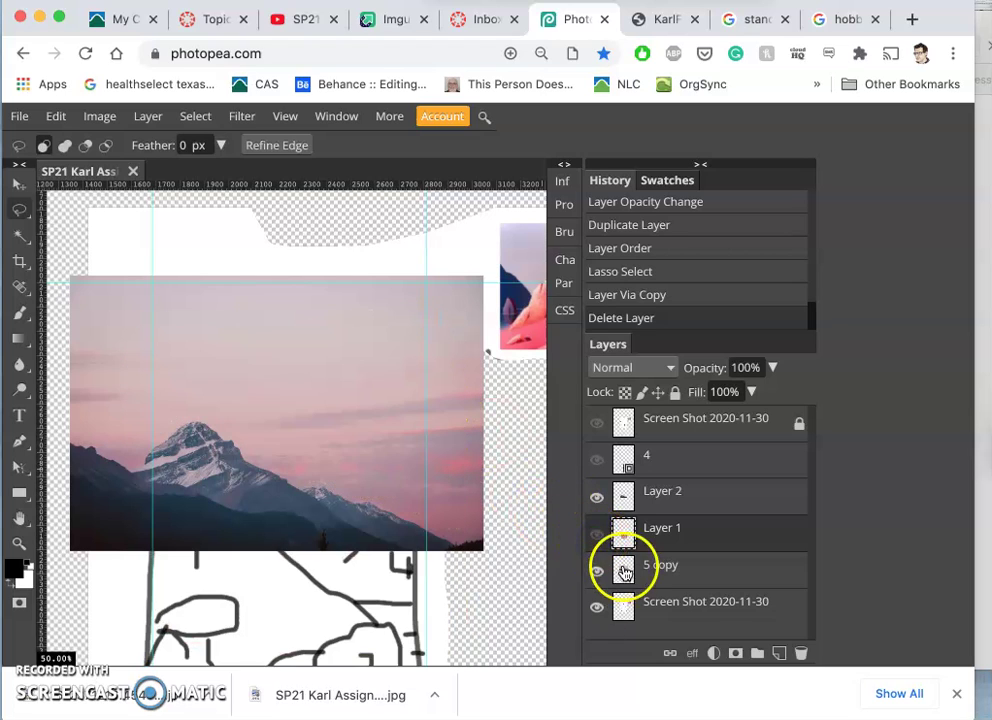
pyautogui.click(597, 534)
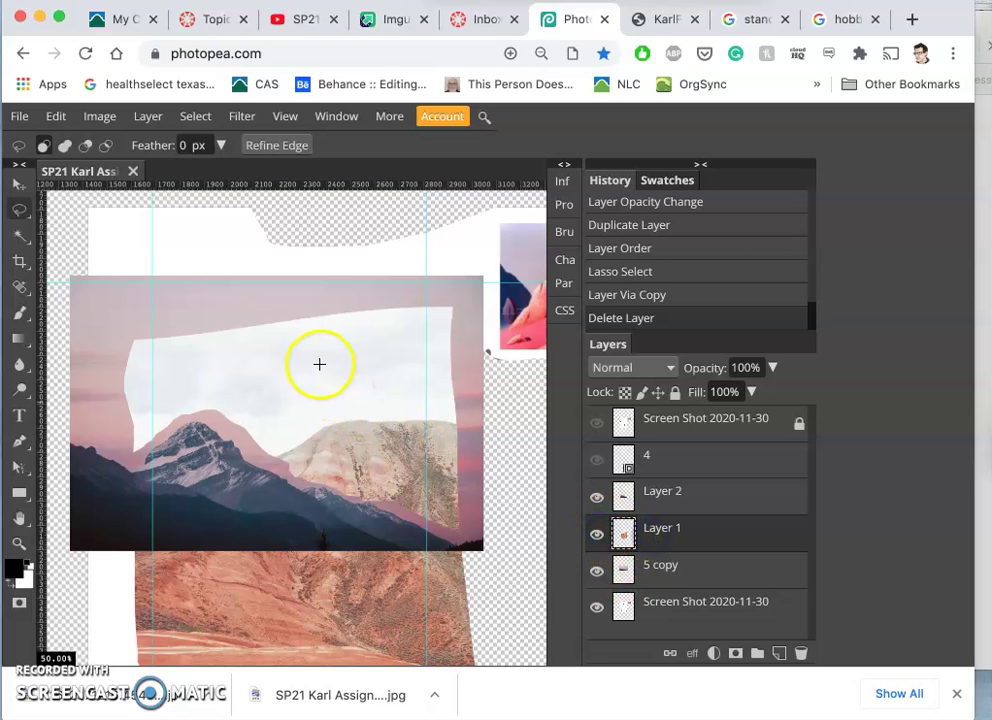
# Select the hill layer and set up the Eraser tool with a 428 px size and 0% hardness.
pyautogui.click(648, 529)
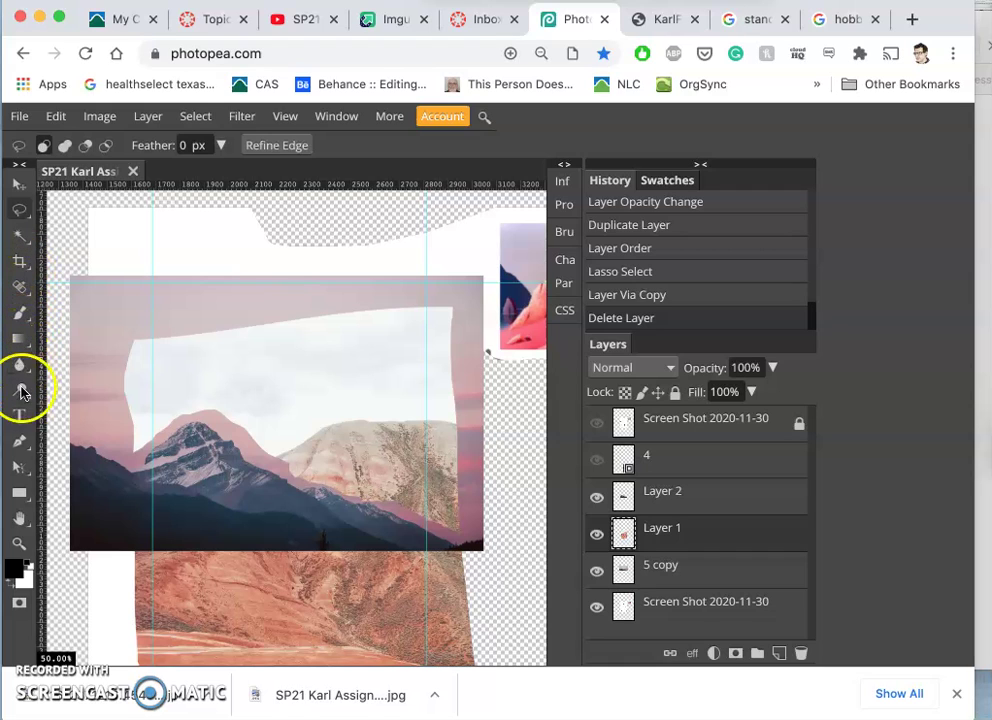
pyautogui.rightClick(23, 318)
pyautogui.click(23, 318)
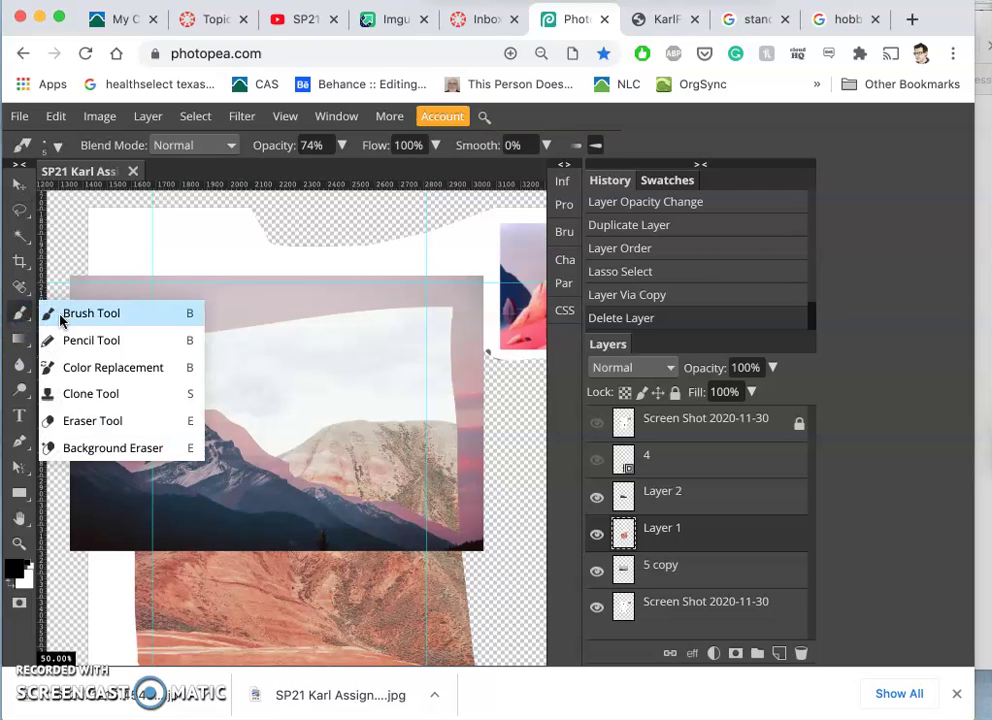
pyautogui.click(77, 420)
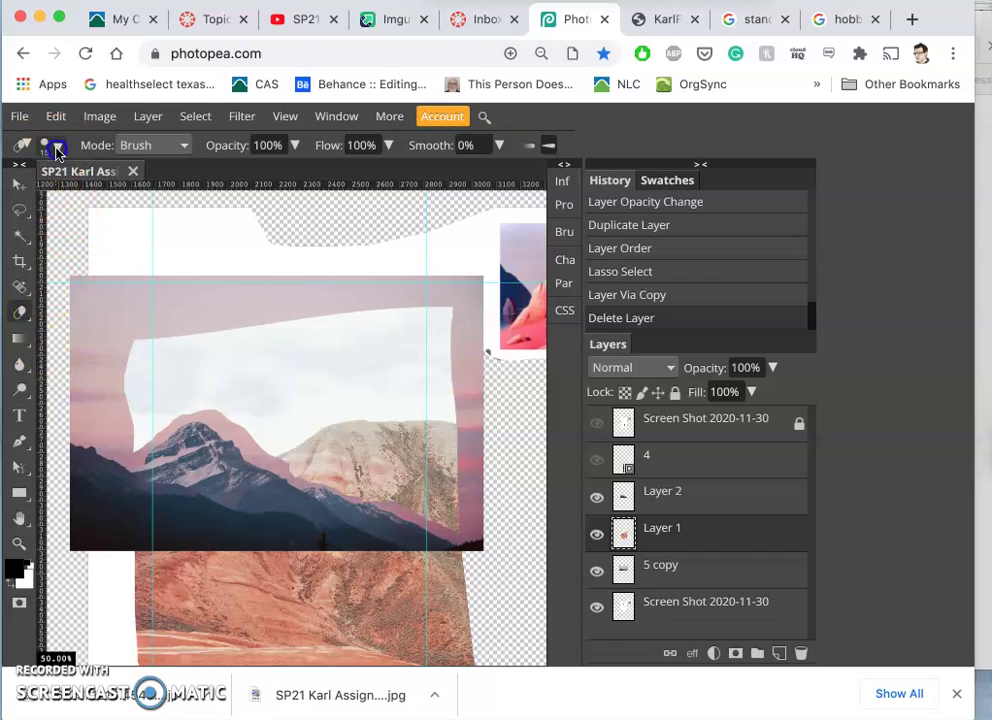
pyautogui.click(50, 145)
pyautogui.click(170, 196)
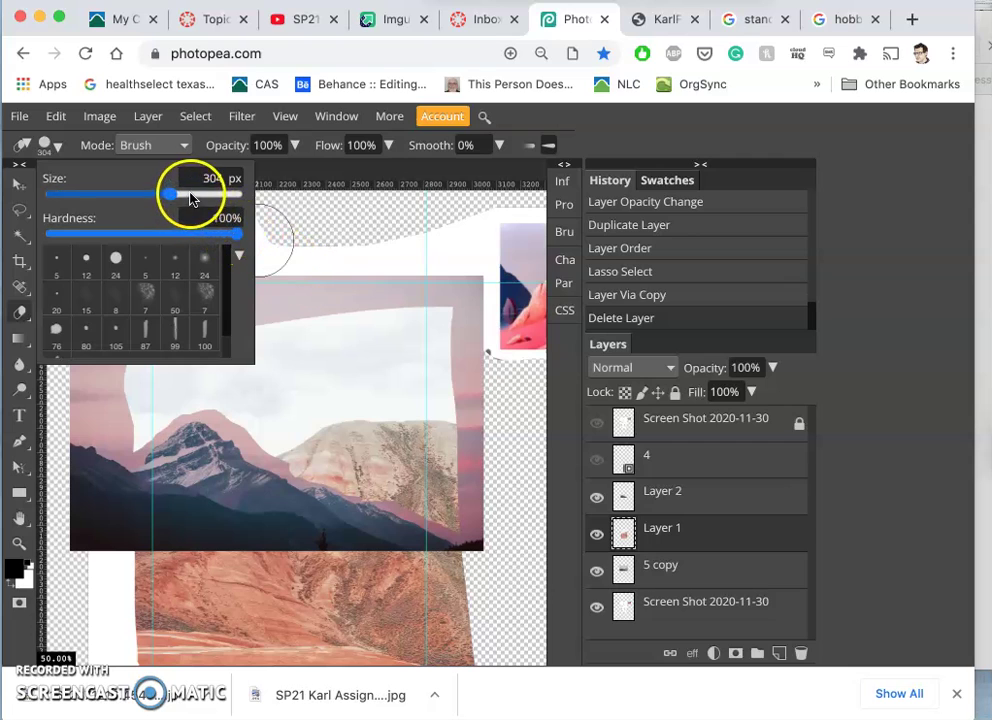
pyautogui.click(190, 196)
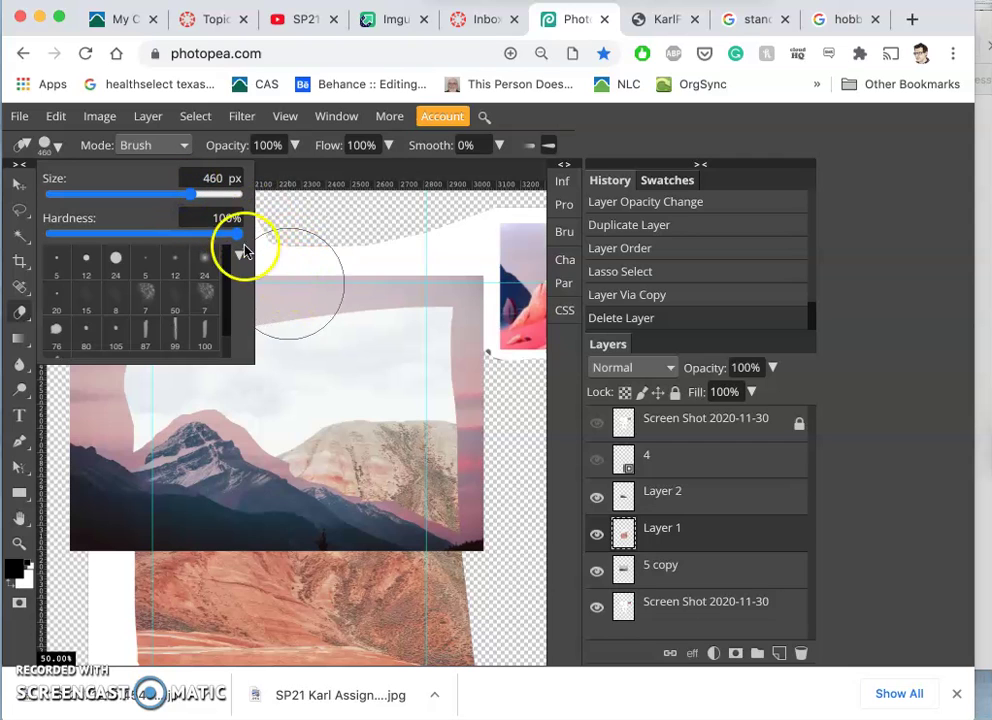
pyautogui.click(180, 196)
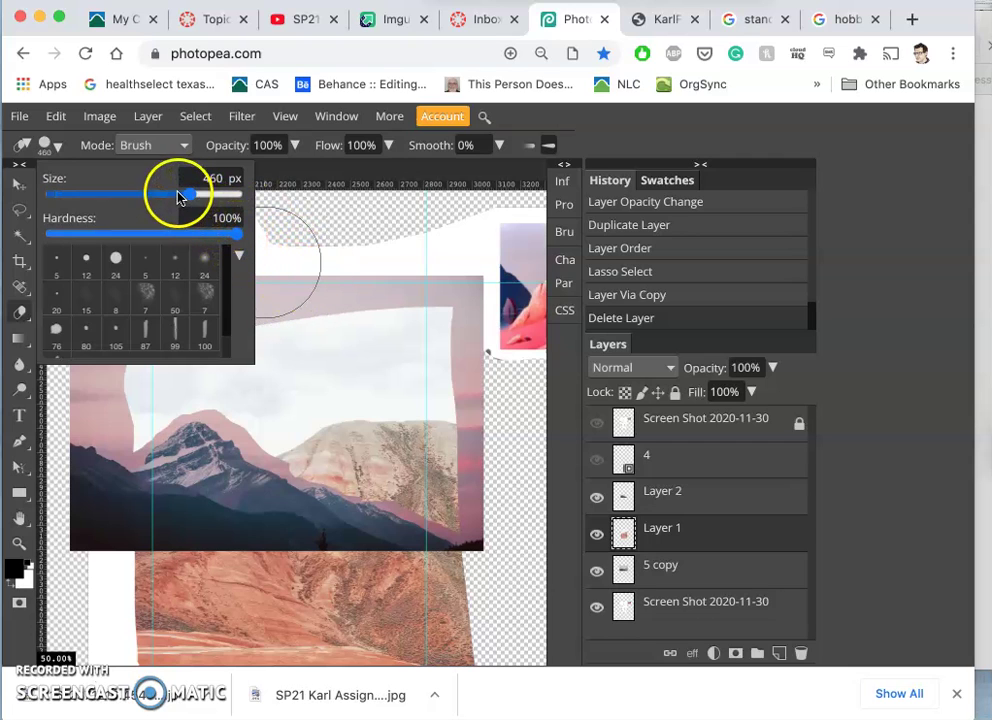
pyautogui.click(139, 236)
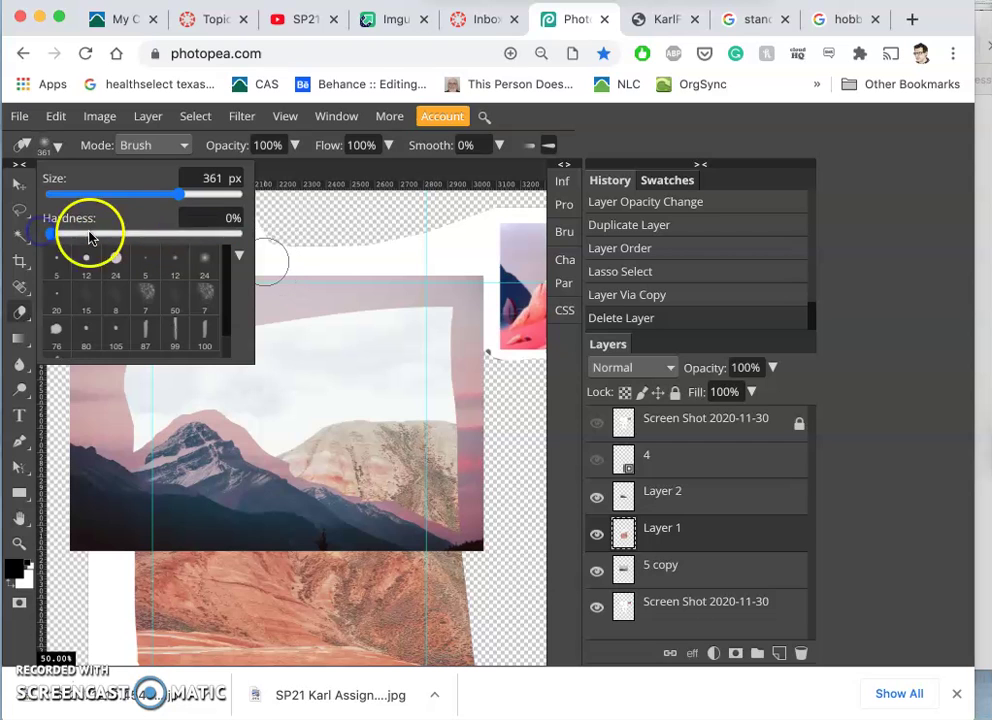
pyautogui.click(19, 318)
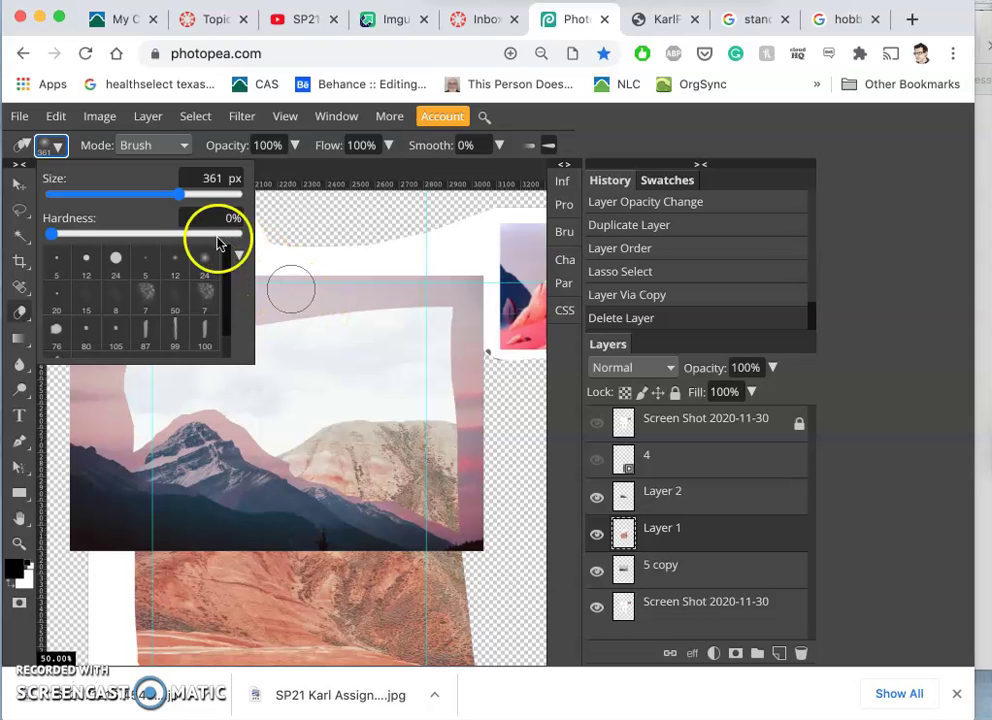
pyautogui.moveTo(188, 200); pyautogui.dragTo(193, 198)
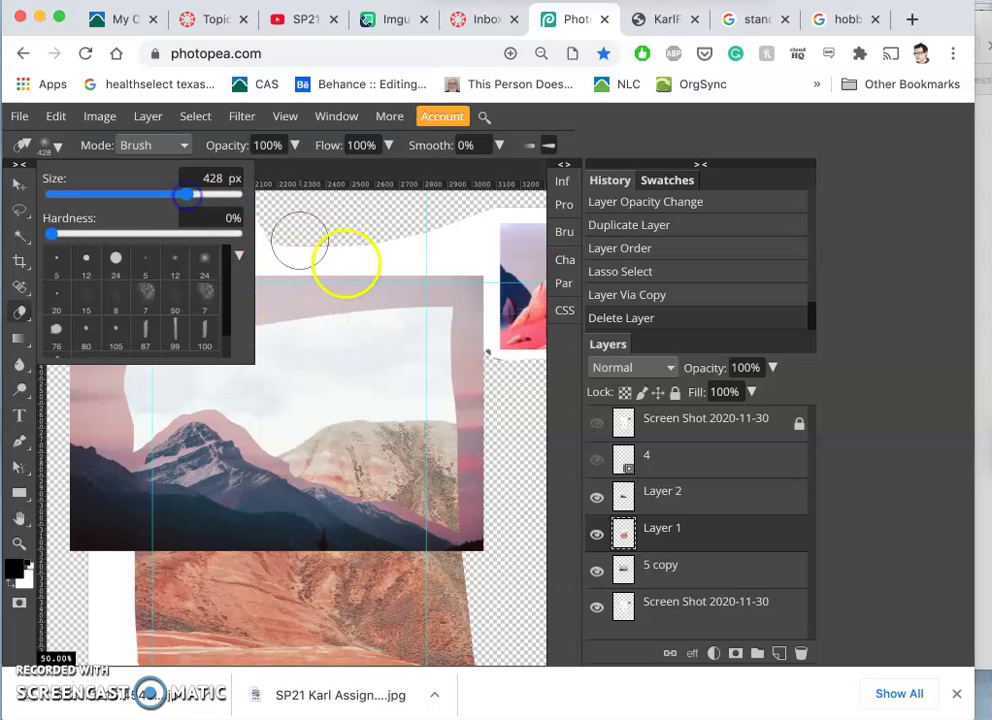
# Erase the upper part of the hill photo's pale sky so the pink sky beneath shows through.
pyautogui.click(342, 300)
pyautogui.click(342, 300)
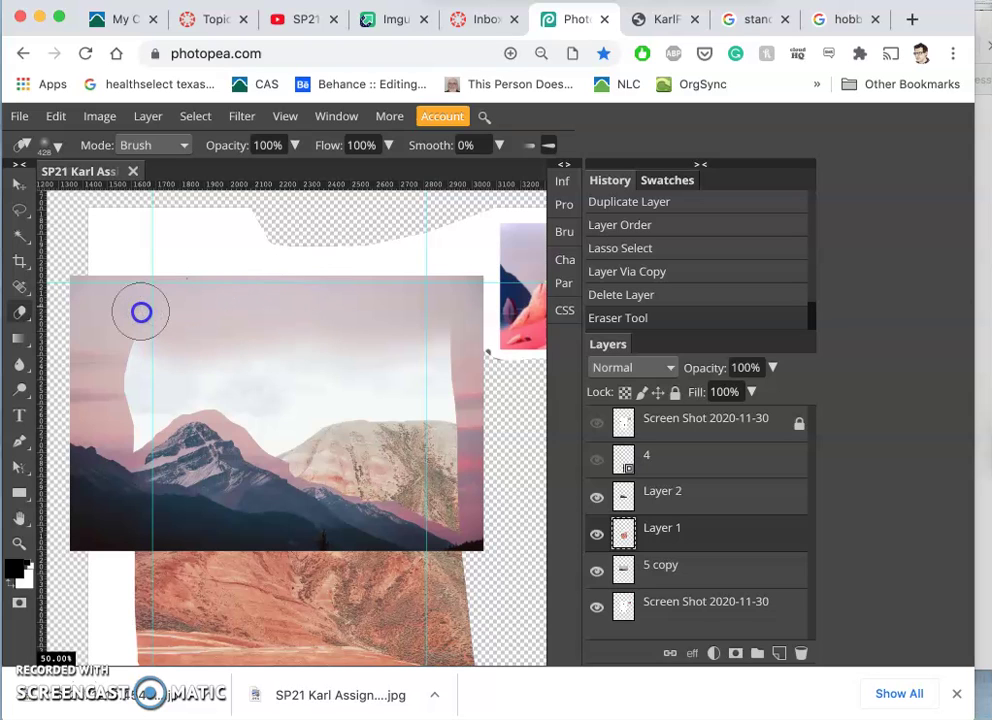
pyautogui.moveTo(108, 322)
pyautogui.mouseDown()
pyautogui.moveTo(82, 330)
pyautogui.moveTo(95, 328)
pyautogui.mouseUp()
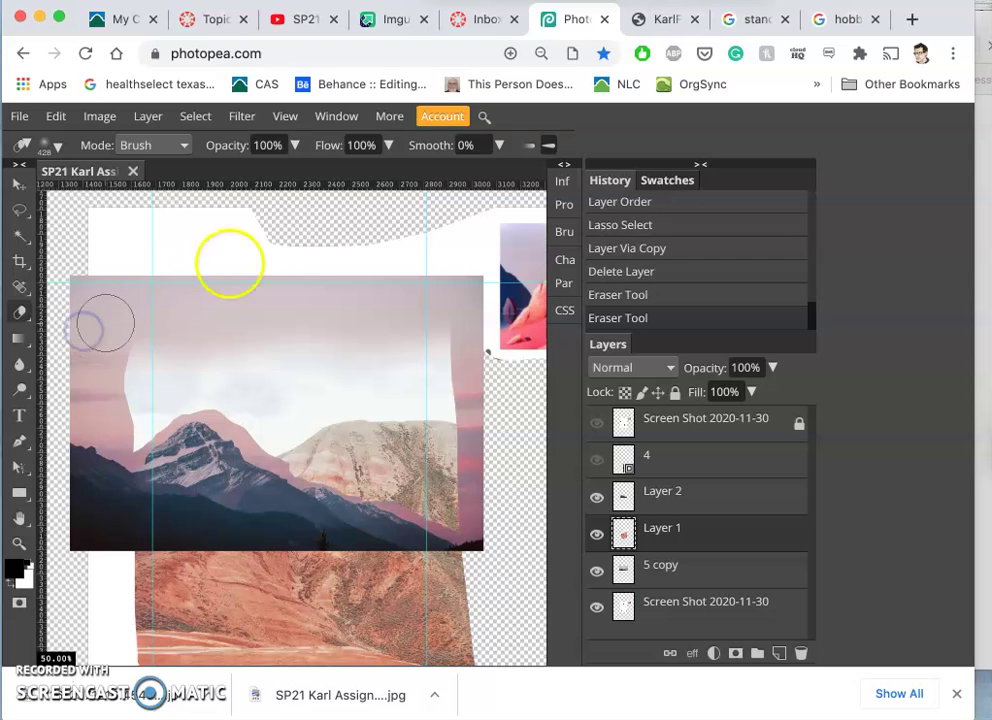
# Lower the Eraser's opacity to 46% and softly erase more of the hill photo's pale sky above the peaks to blend it.
pyautogui.click(295, 147)
pyautogui.moveTo(293, 170); pyautogui.dragTo(253, 173)
pyautogui.moveTo(400, 305)
pyautogui.mouseDown()
pyautogui.moveTo(390, 319)
pyautogui.moveTo(445, 350)
pyautogui.moveTo(396, 332)
pyautogui.moveTo(322, 349)
pyautogui.moveTo(153, 358)
pyautogui.moveTo(208, 355)
pyautogui.mouseUp()
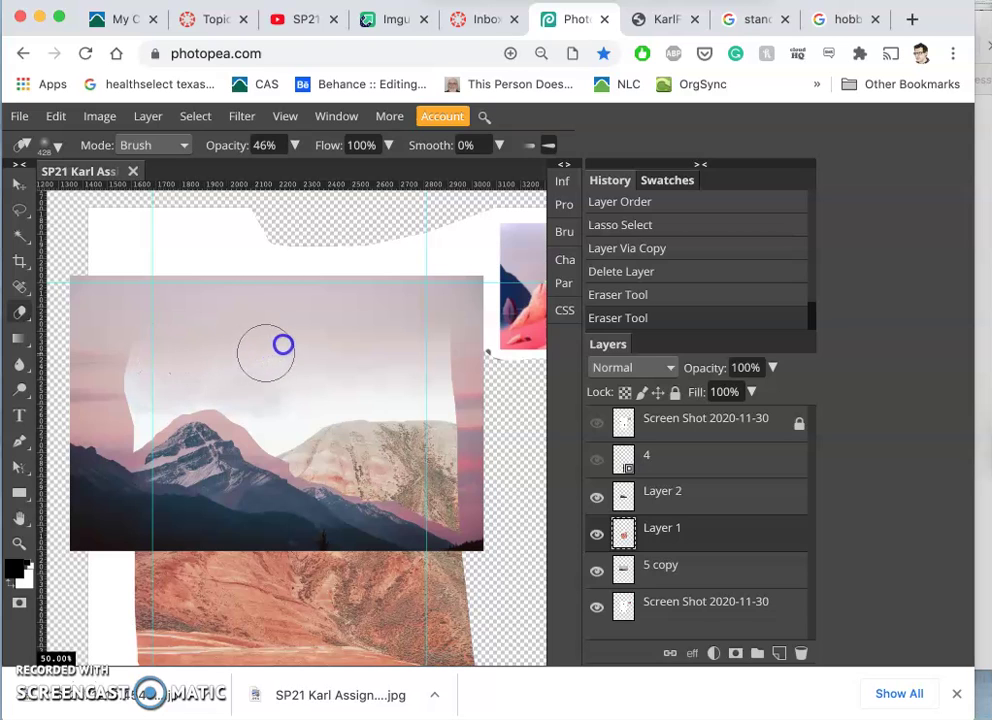
pyautogui.moveTo(315, 356); pyautogui.dragTo(362, 344)
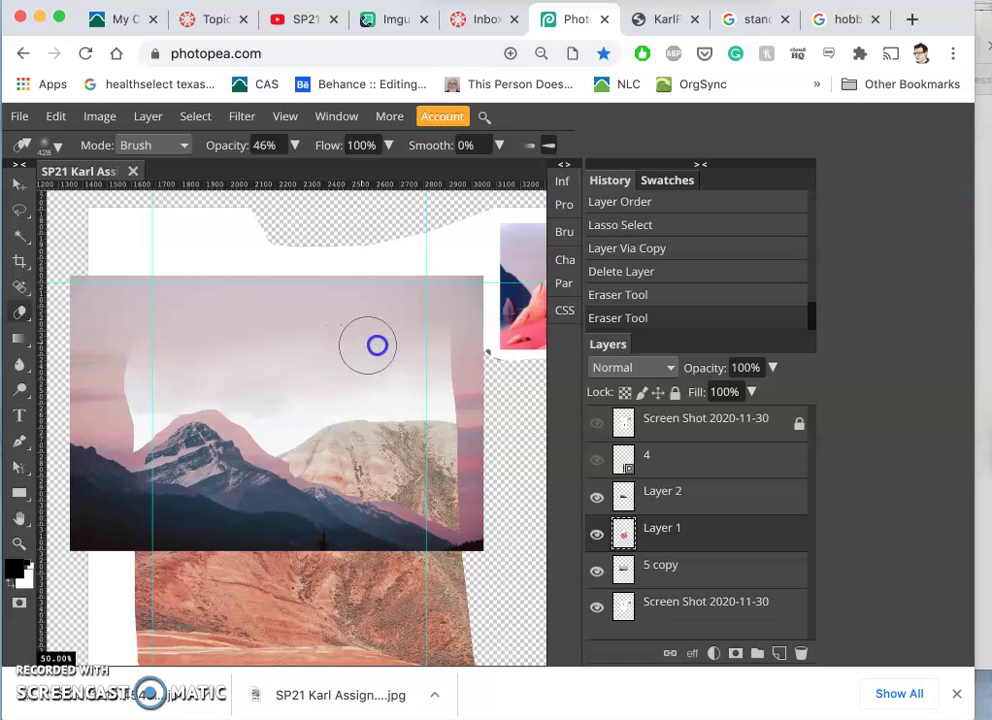
pyautogui.moveTo(418, 318); pyautogui.dragTo(432, 316)
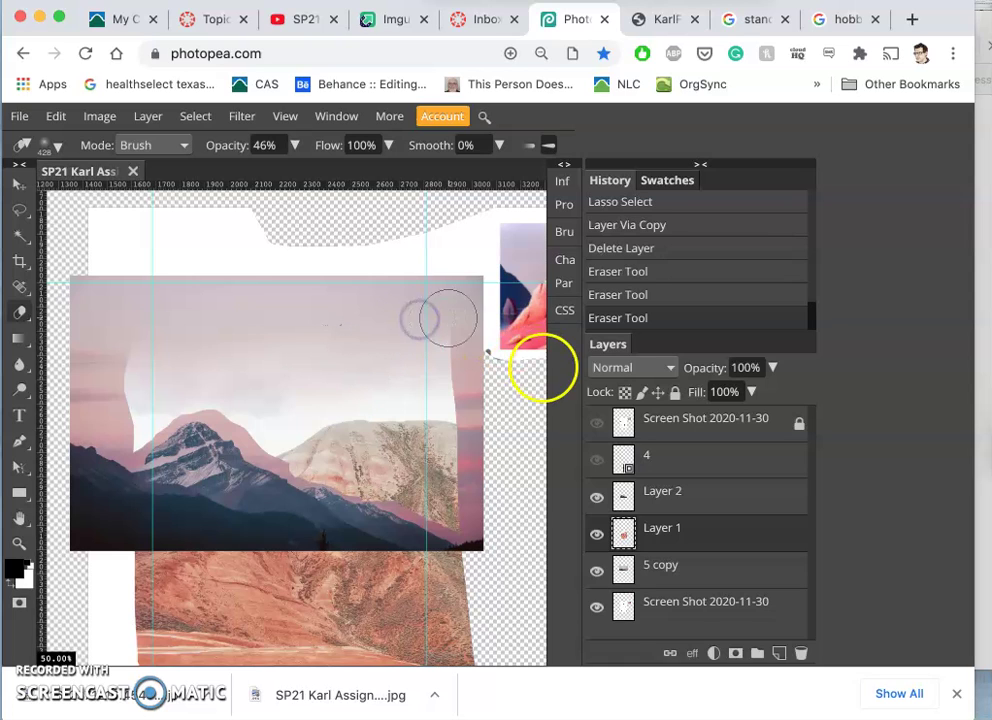
pyautogui.moveTo(232, 398); pyautogui.dragTo(269, 399)
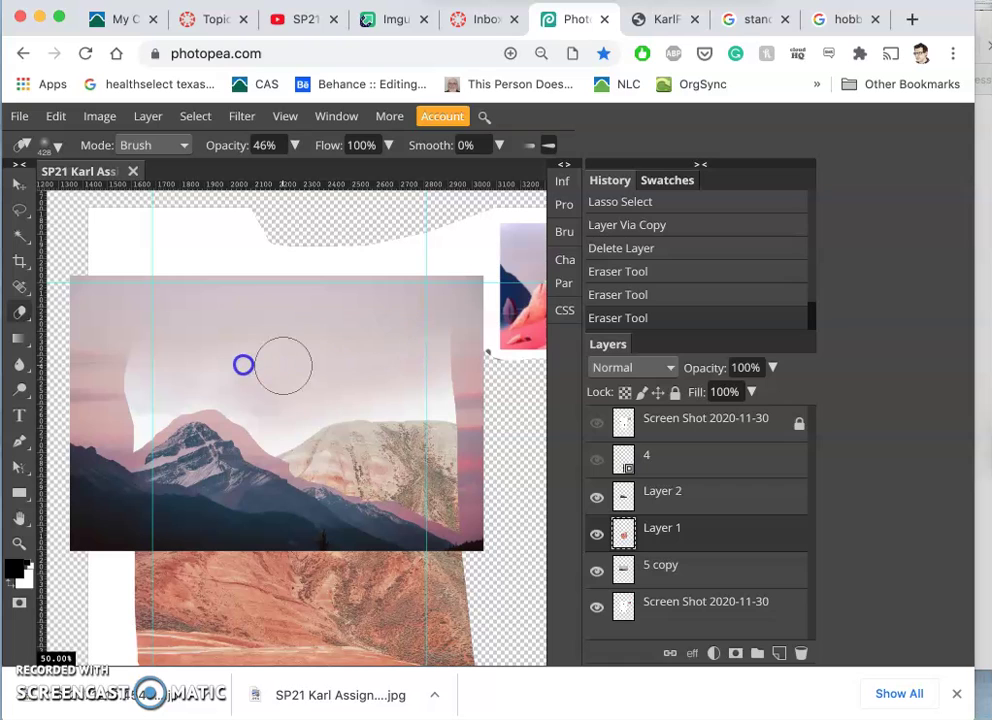
pyautogui.moveTo(165, 380)
pyautogui.mouseDown()
pyautogui.moveTo(108, 480)
pyautogui.moveTo(194, 495)
pyautogui.moveTo(325, 463)
pyautogui.moveTo(241, 401)
pyautogui.moveTo(258, 420)
pyautogui.moveTo(240, 402)
pyautogui.moveTo(160, 406)
pyautogui.moveTo(147, 393)
pyautogui.moveTo(211, 356)
pyautogui.mouseUp()
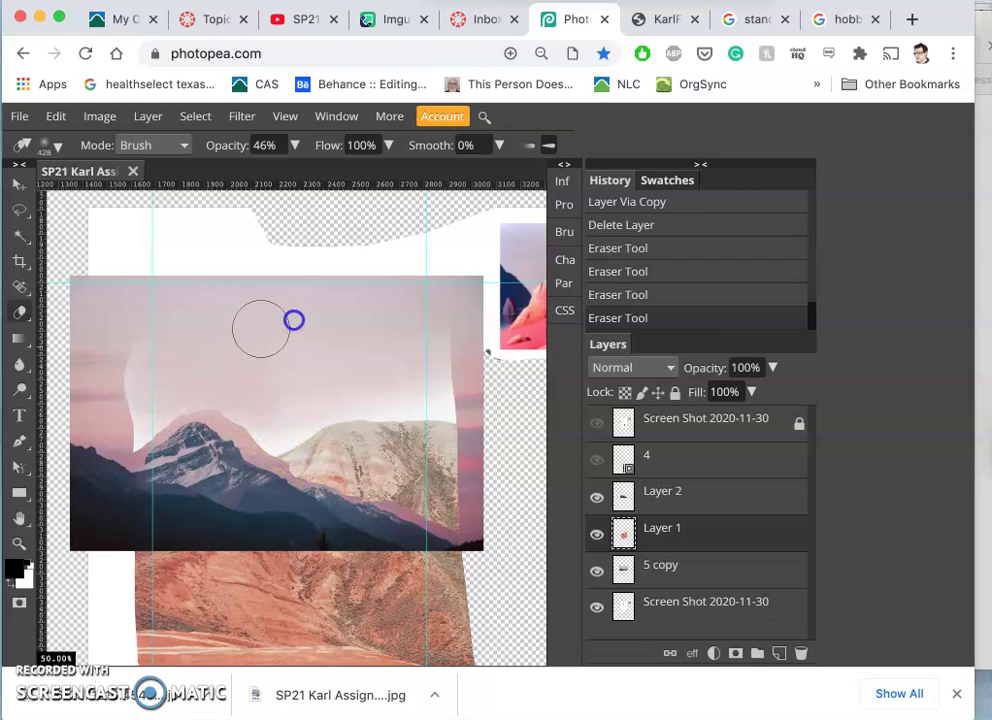
pyautogui.click(435, 301)
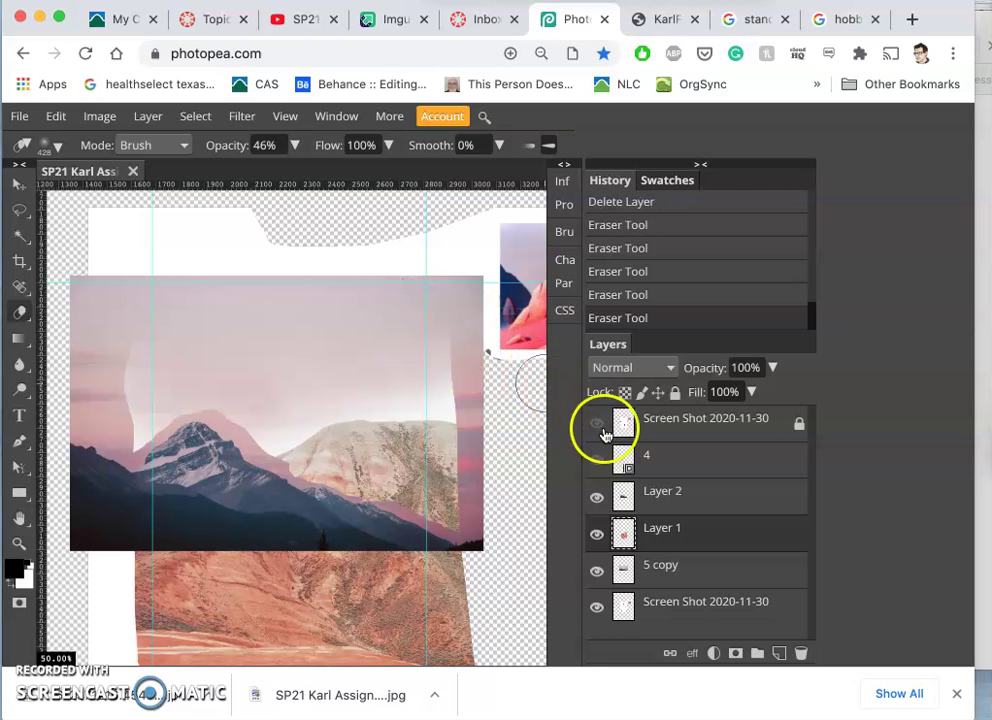
# Hide Layer 2, lightly erase the hill photo's haze over the snowy peak on Layer 1, and show Layer 2 again.
pyautogui.click(597, 500)
pyautogui.click(597, 500)
pyautogui.click(597, 500)
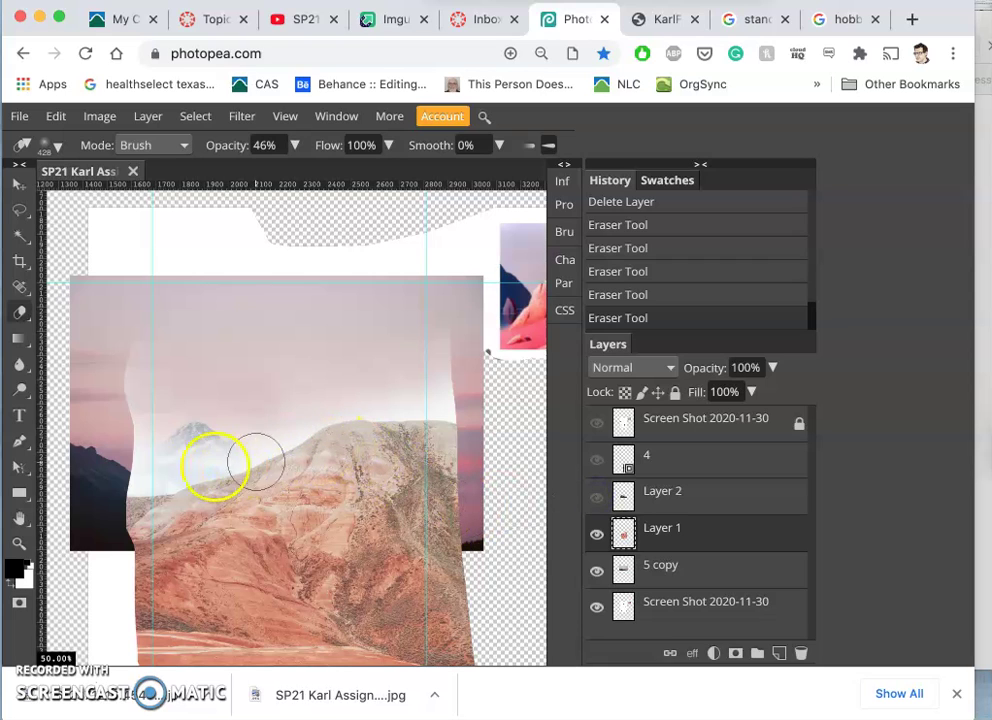
pyautogui.moveTo(186, 465); pyautogui.dragTo(210, 449)
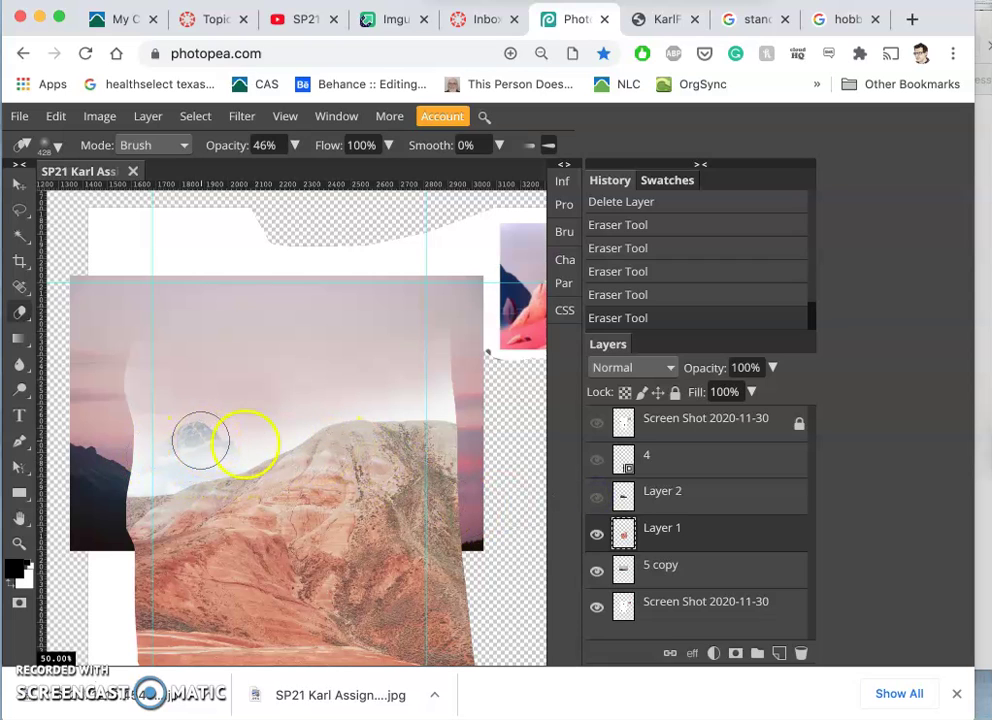
pyautogui.click(598, 501)
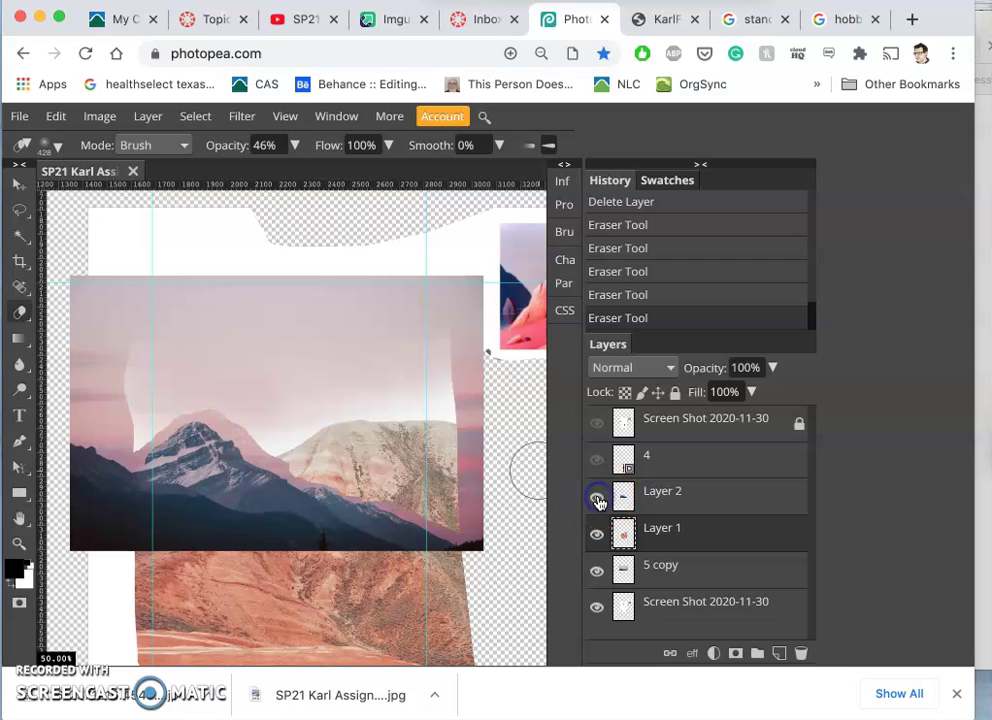
# Lasso the leftover pink sky along the peak's left slope, clear it from Layer 2 and deselect.
pyautogui.moveTo(540, 478)
pyautogui.mouseDown()
pyautogui.moveTo(570, 495)
pyautogui.moveTo(342, 485)
pyautogui.mouseUp()
pyautogui.scroll(5, 342, 485)
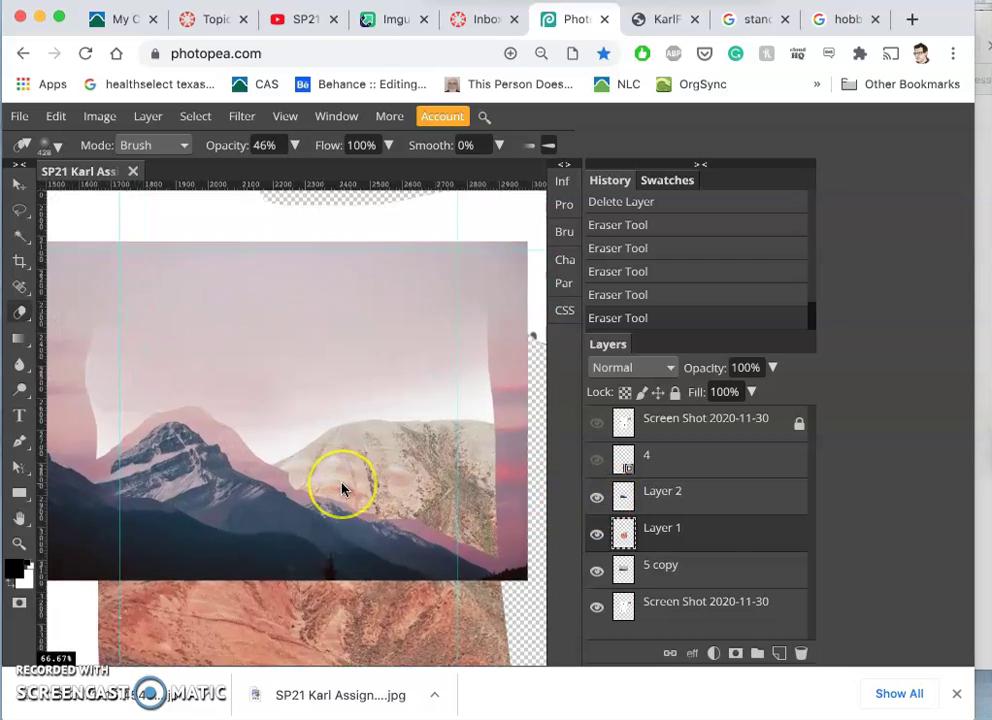
pyautogui.hscroll(-10, 342, 488)
pyautogui.hscroll(-5, 342, 488)
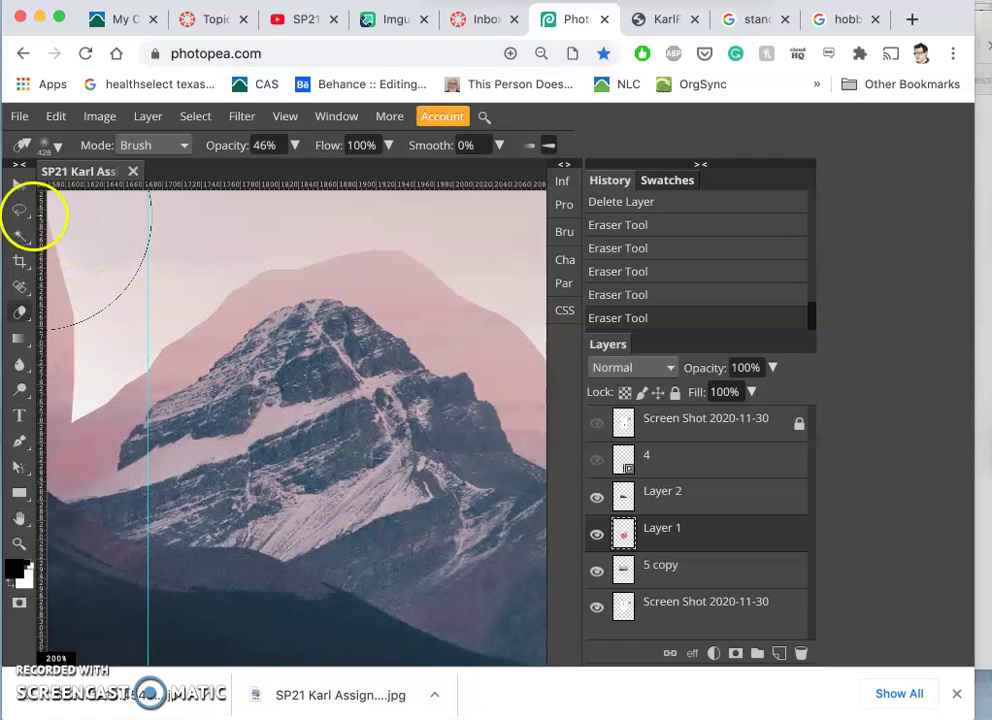
pyautogui.click(19, 210)
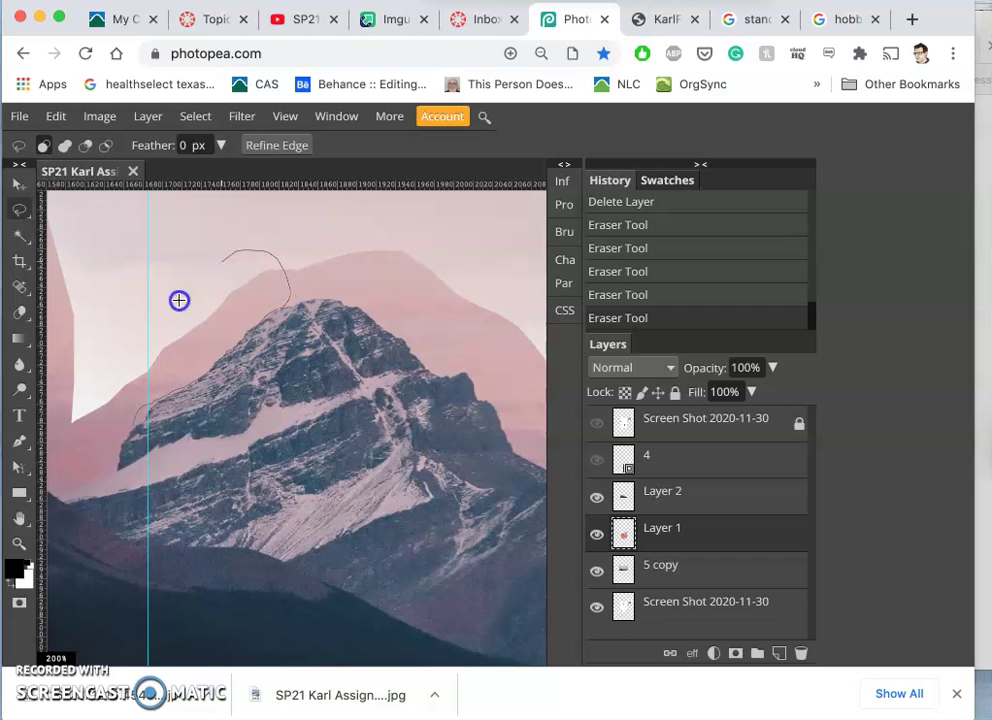
pyautogui.moveTo(129, 377); pyautogui.dragTo(140, 390)
pyautogui.press('Delete')
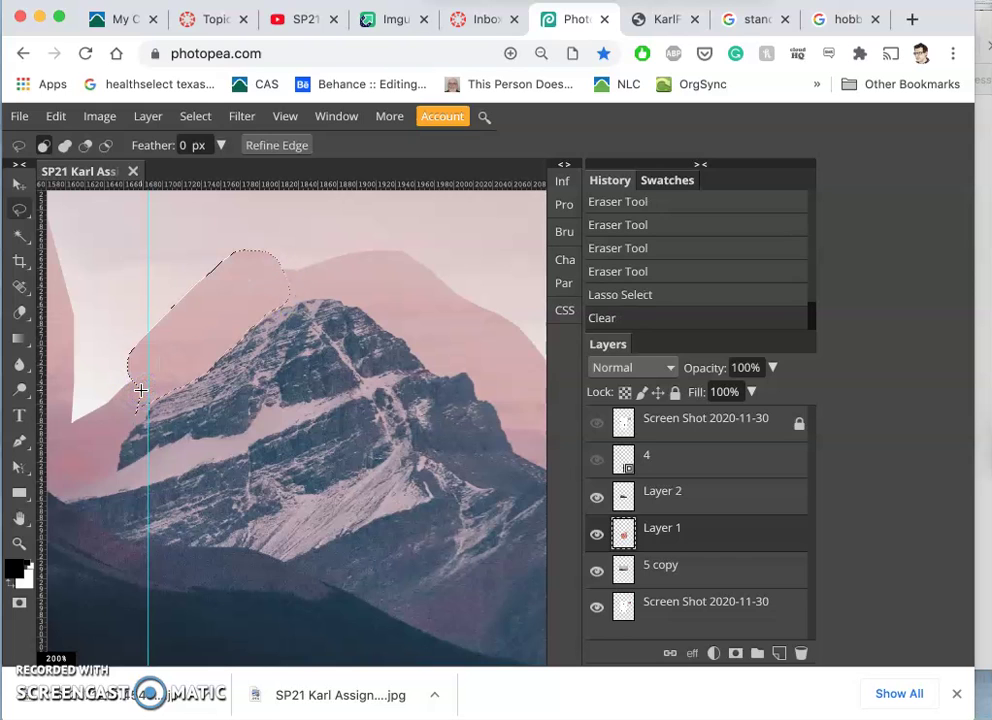
pyautogui.hotkey('ctrl', 'z')
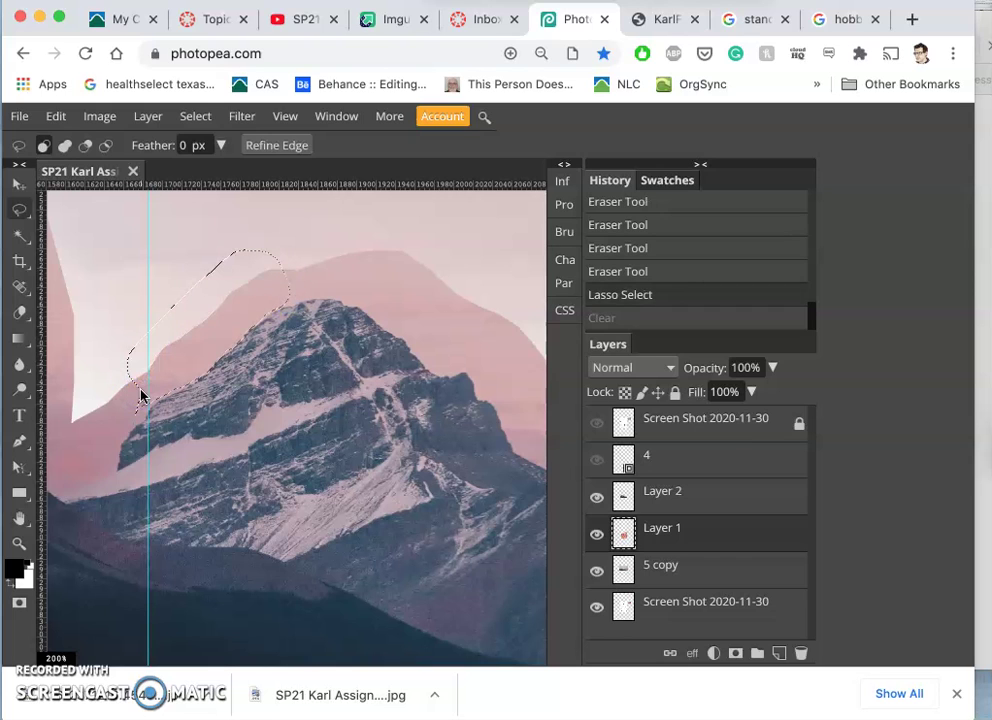
pyautogui.click(676, 499)
pyautogui.press('Delete')
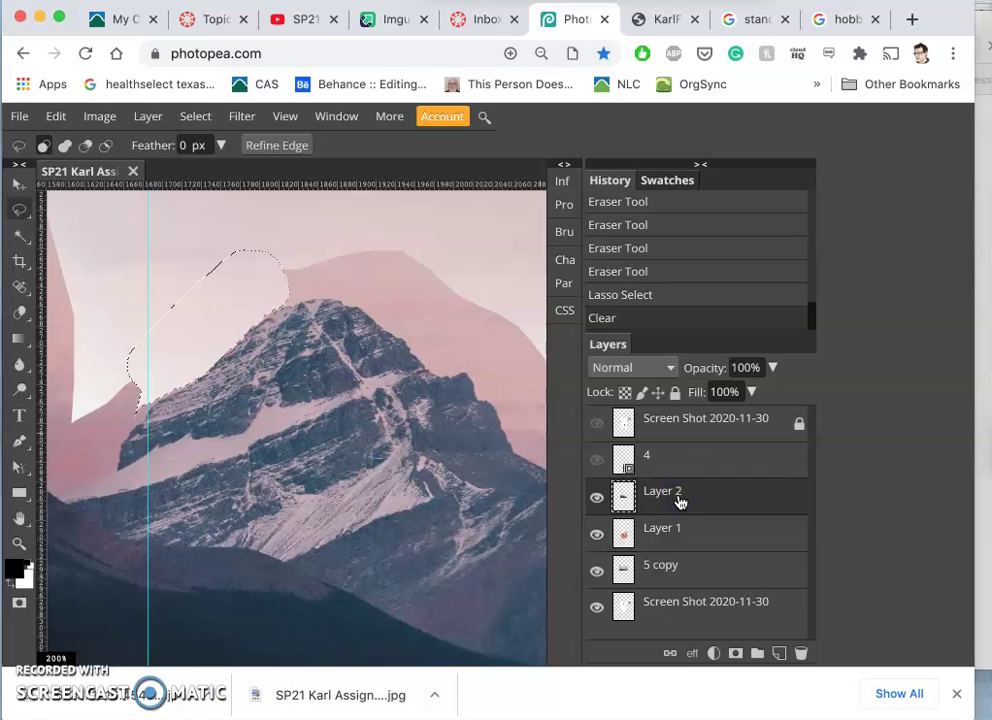
pyautogui.click(410, 362)
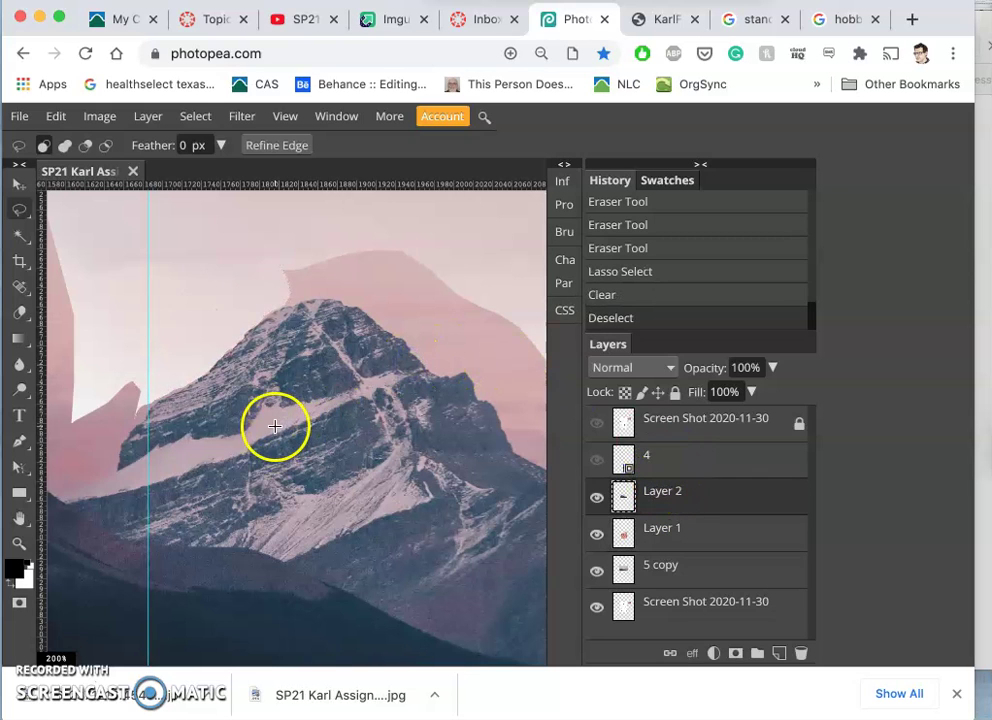
# Set the Magic Wand to Contiguous, select the pink sky above the peak's right slope on Layer 2 and clear it.
pyautogui.click(19, 235)
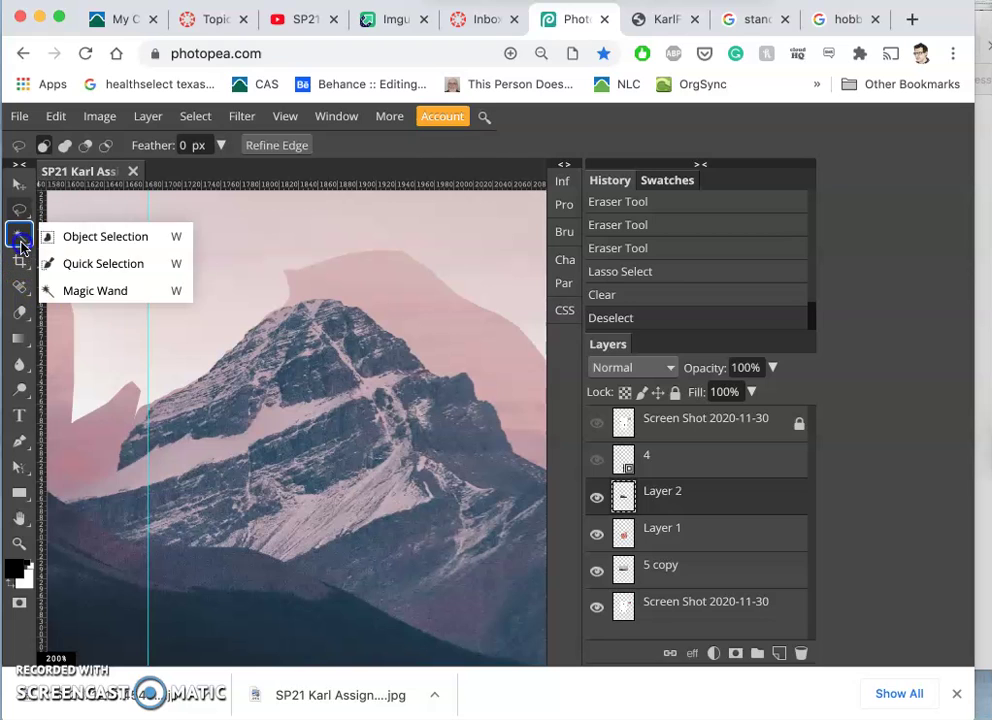
pyautogui.click(124, 295)
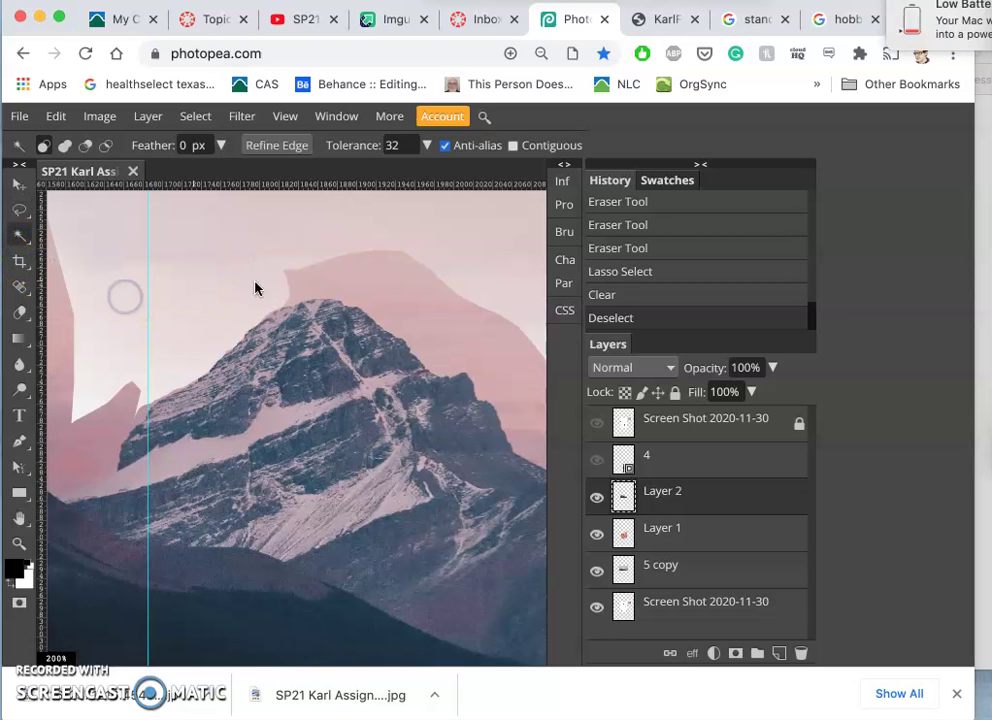
pyautogui.click(513, 146)
pyautogui.hscroll(5, 447, 215)
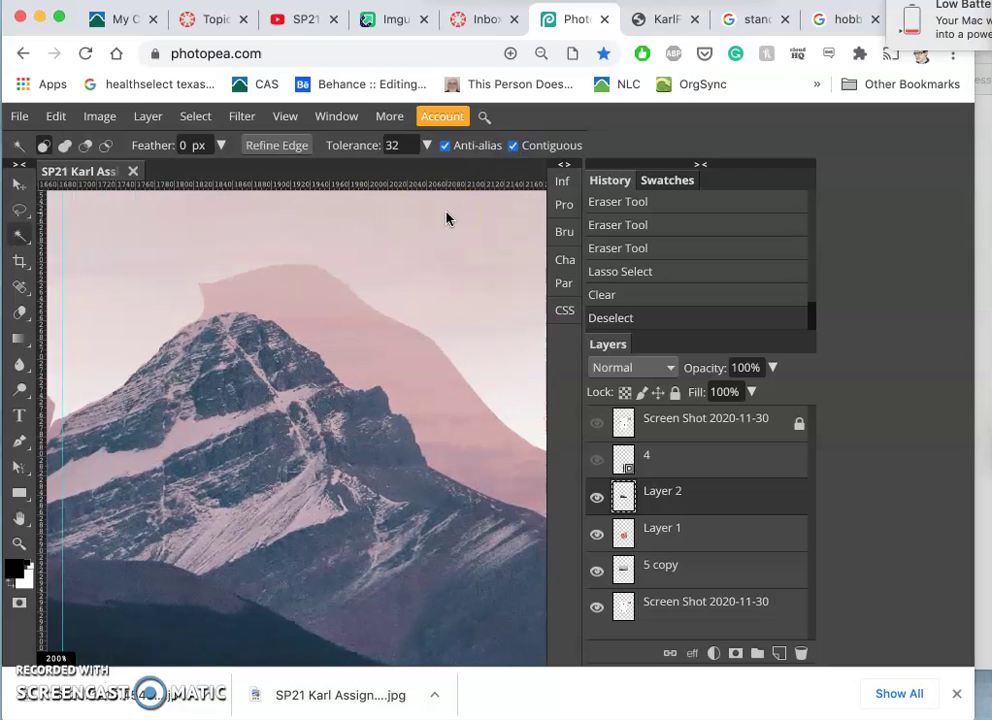
pyautogui.click(281, 316)
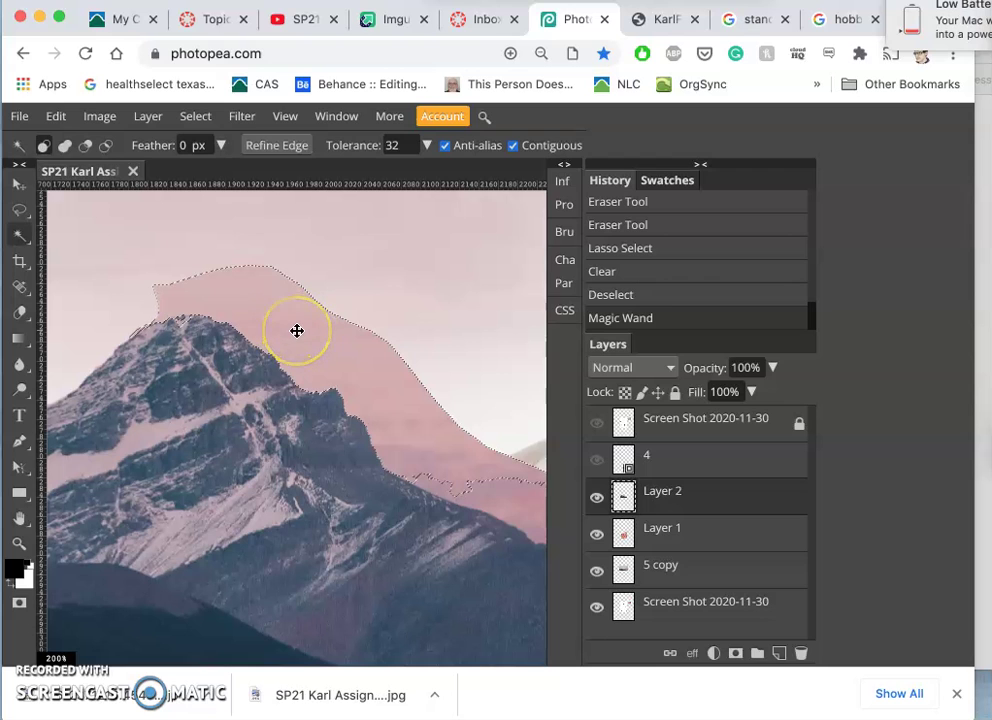
pyautogui.press('Delete')
# Select the pink sky strip between the ridge and the striped hill by colour, try clearing it and undo the clearing.
pyautogui.hscroll(6, 297, 330)
pyautogui.scroll(-3, 297, 330)
pyautogui.scroll(-2, 297, 330)
pyautogui.click(299, 350)
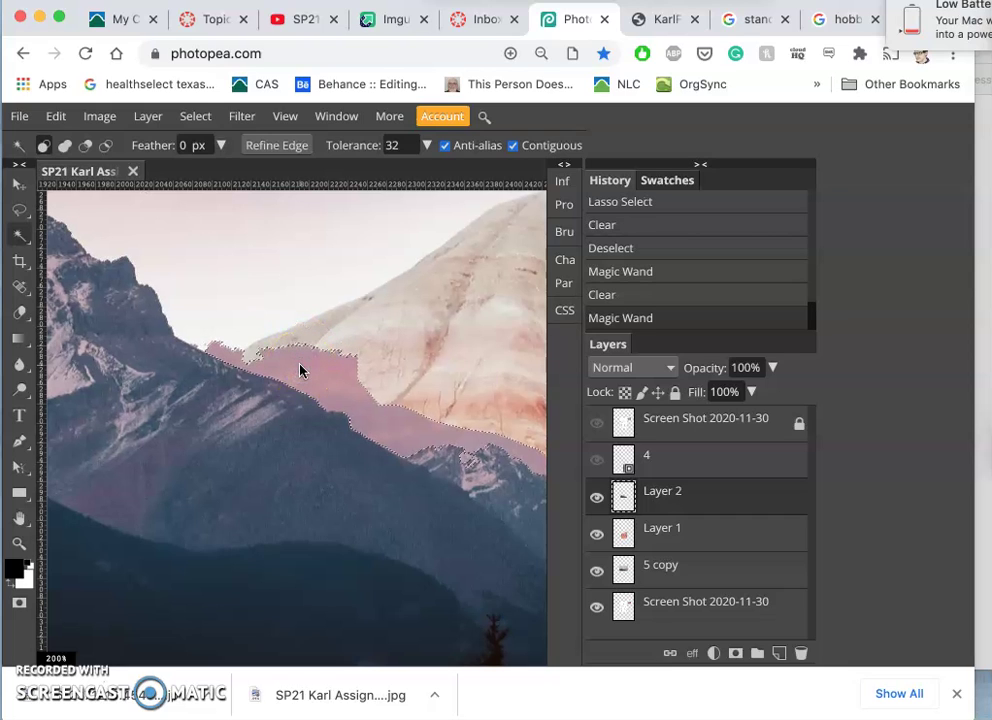
pyautogui.press('Delete')
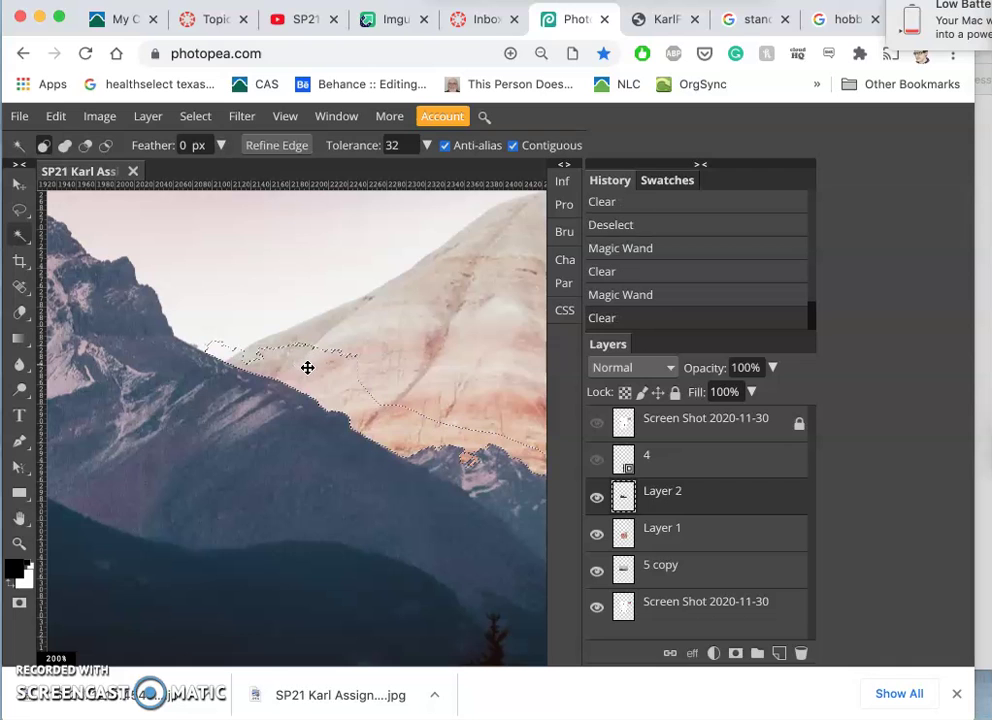
pyautogui.hscroll(2, 305, 367)
pyautogui.hscroll(5, 307, 367)
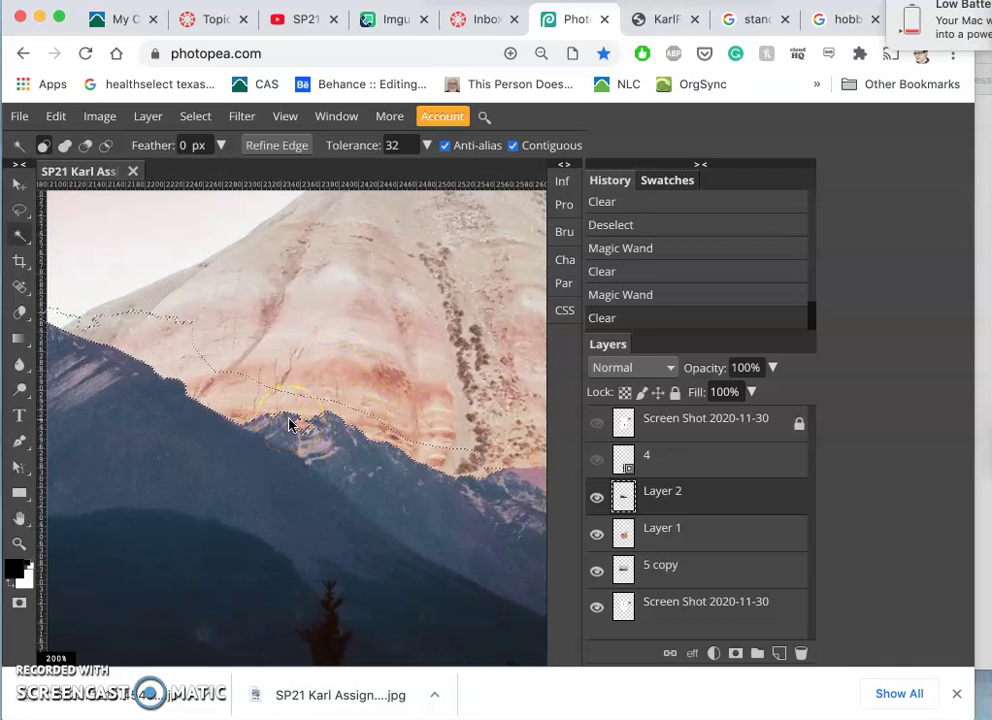
pyautogui.hotkey('ctrl', 'z')
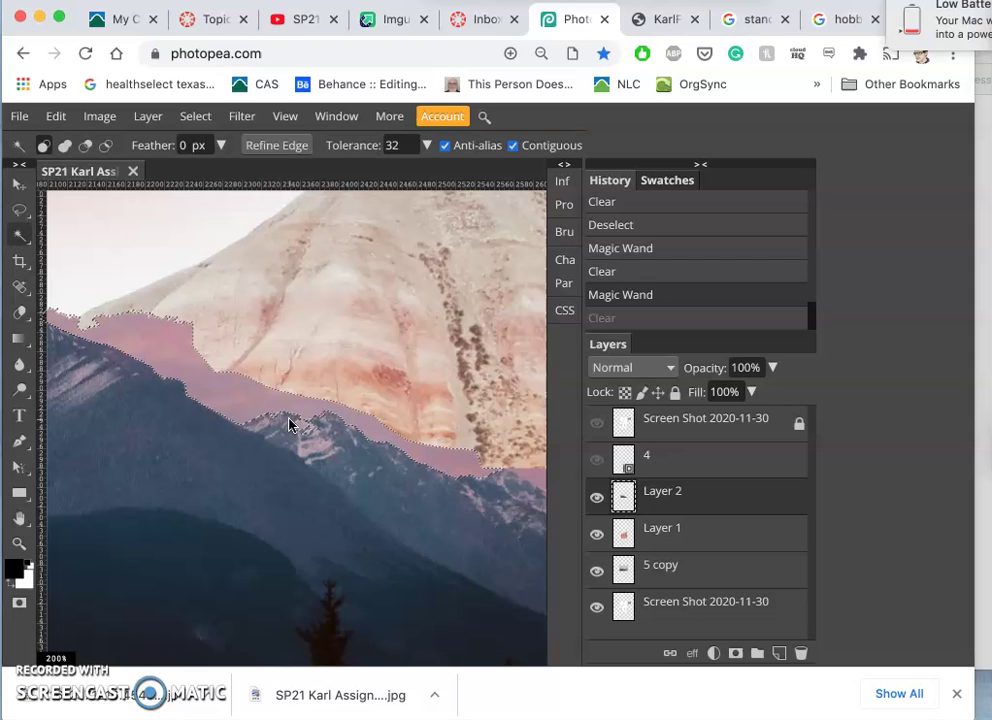
# Subtract the small snowy patch on the ridge from the selection with the Lasso and clear the pink strip from Layer 2.
pyautogui.click(19, 210)
pyautogui.moveTo(202, 360); pyautogui.dragTo(182, 354)
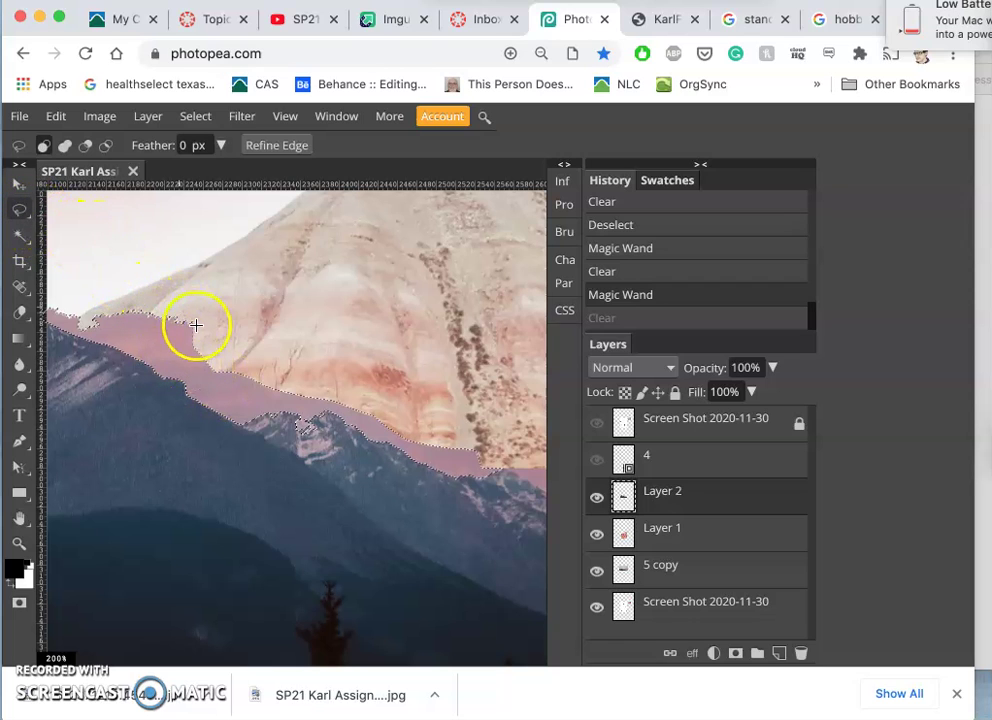
pyautogui.press('alt')
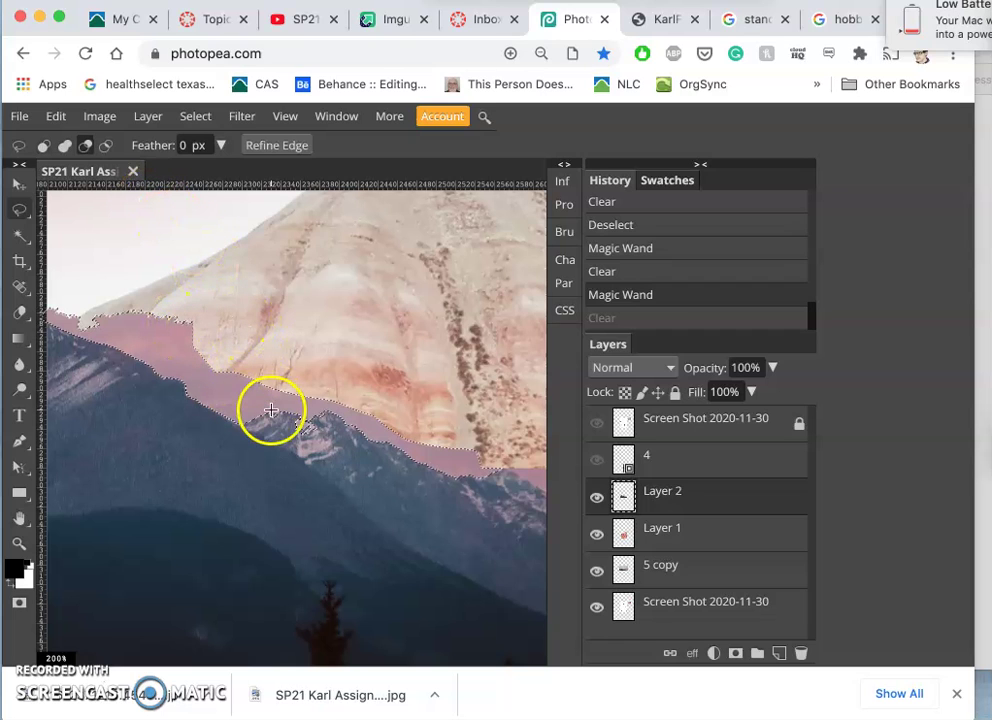
pyautogui.moveTo(283, 414); pyautogui.dragTo(295, 413)
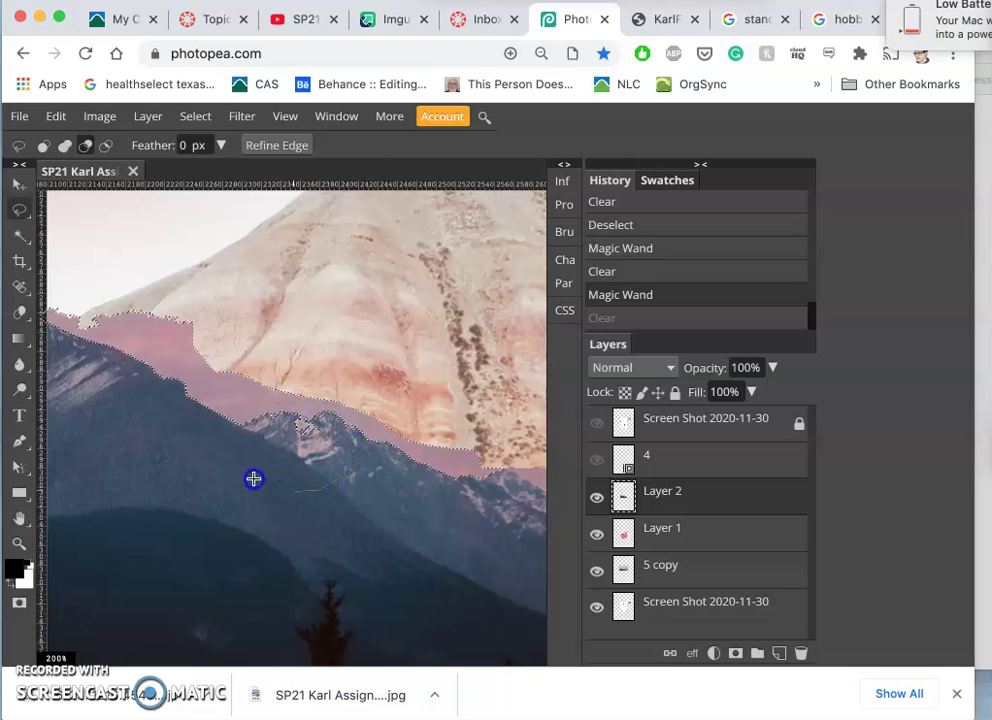
pyautogui.moveTo(250, 432); pyautogui.dragTo(256, 426)
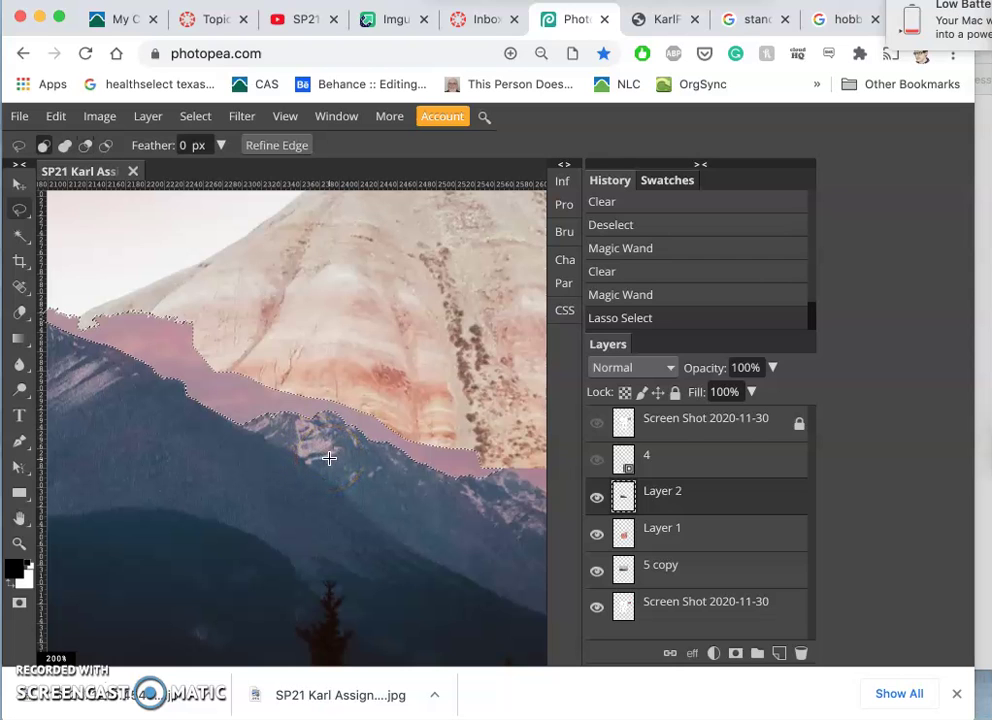
pyautogui.press('Delete')
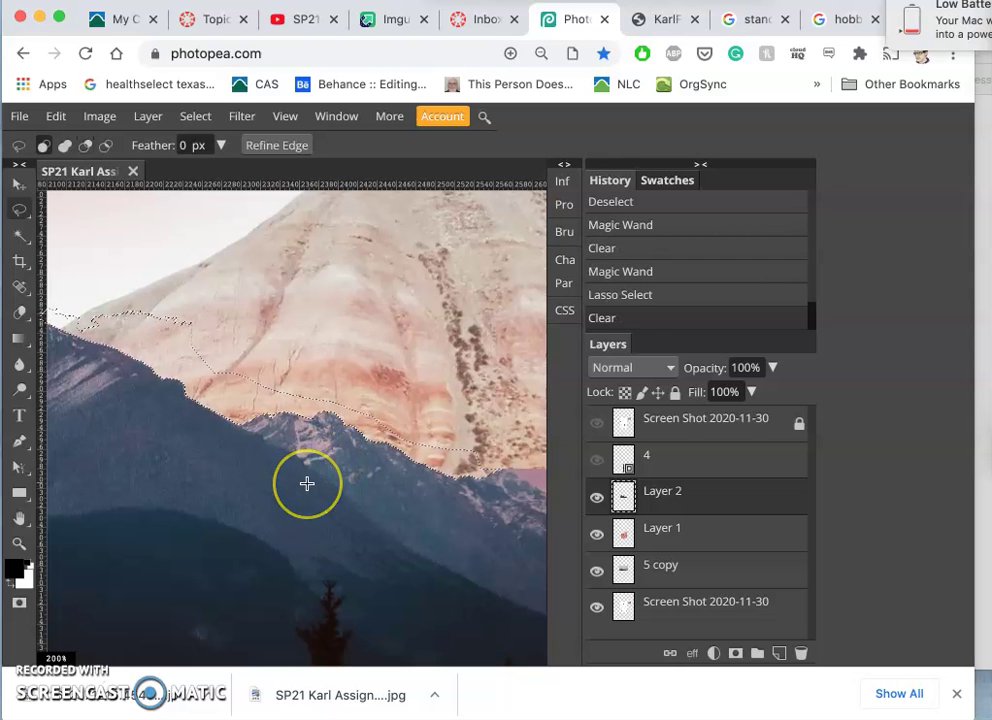
# Select the pink sky between the ridge's right slope and the shrubby hillside on Layer 2 with the contiguous Magic Wand.
pyautogui.hscroll(5, 305, 480)
pyautogui.hscroll(5, 307, 483)
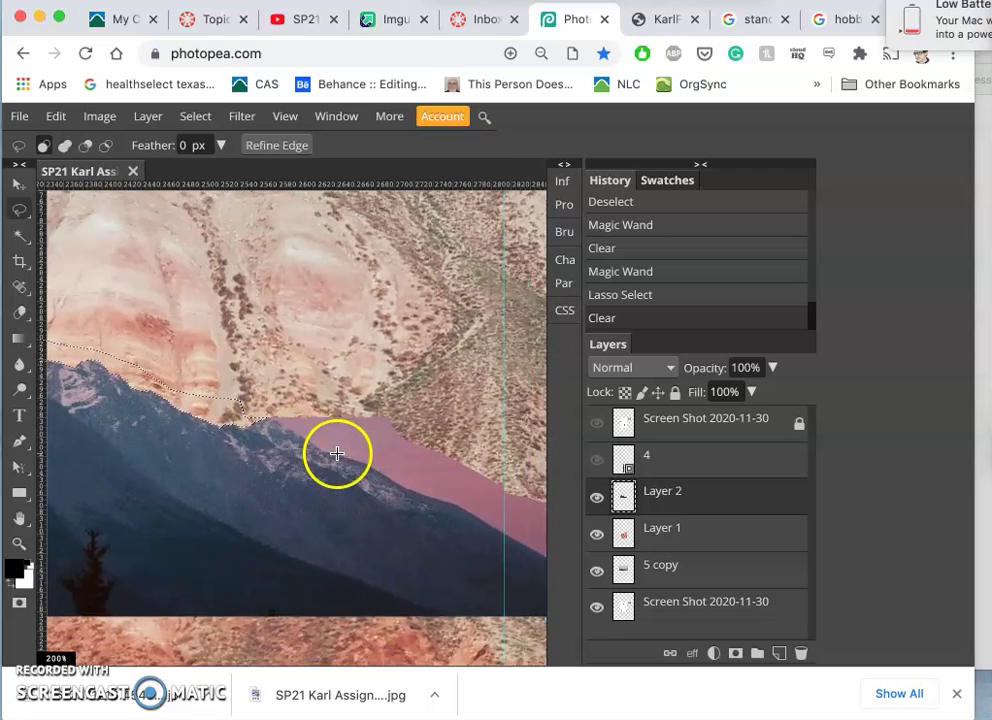
pyautogui.click(20, 236)
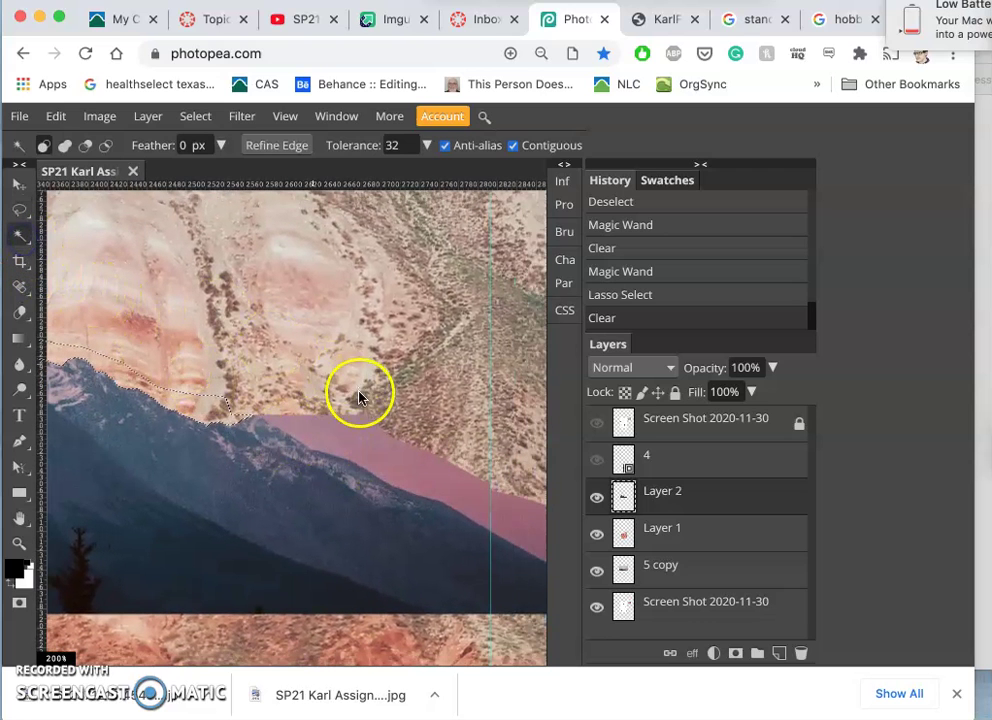
pyautogui.click(355, 433)
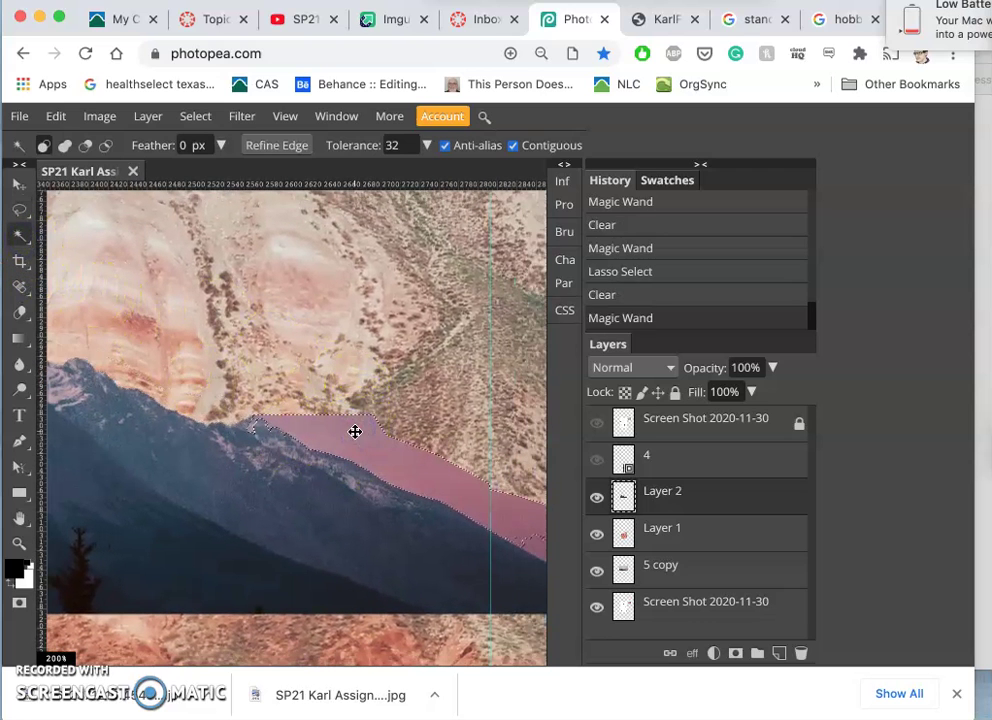
pyautogui.hscroll(3, 355, 433)
pyautogui.scroll(-2, 355, 433)
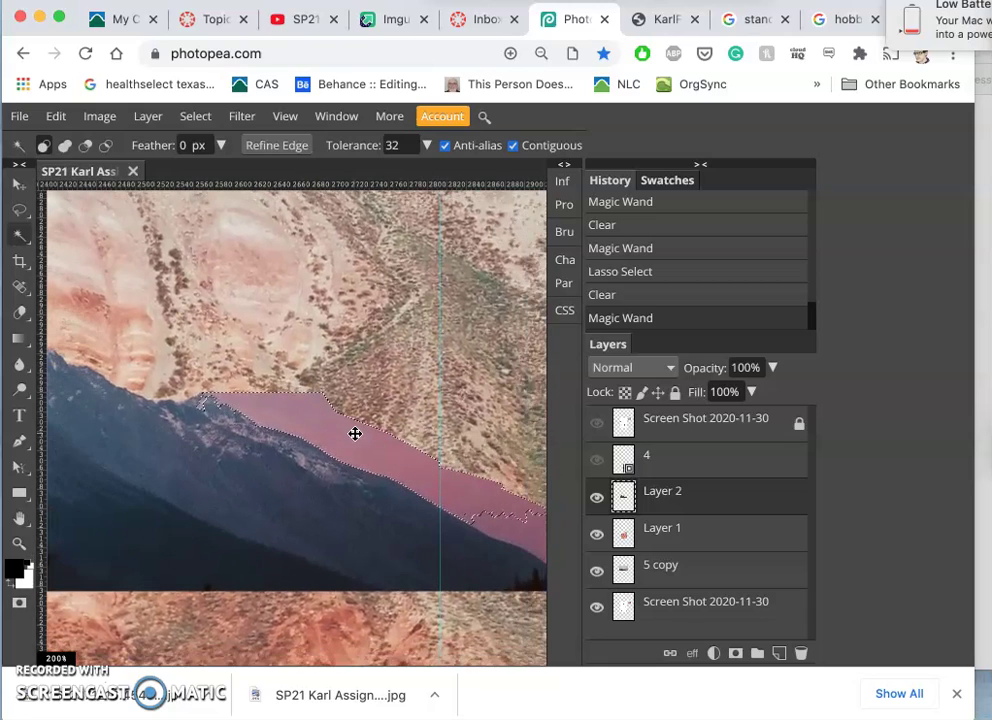
pyautogui.scroll(5, 355, 433)
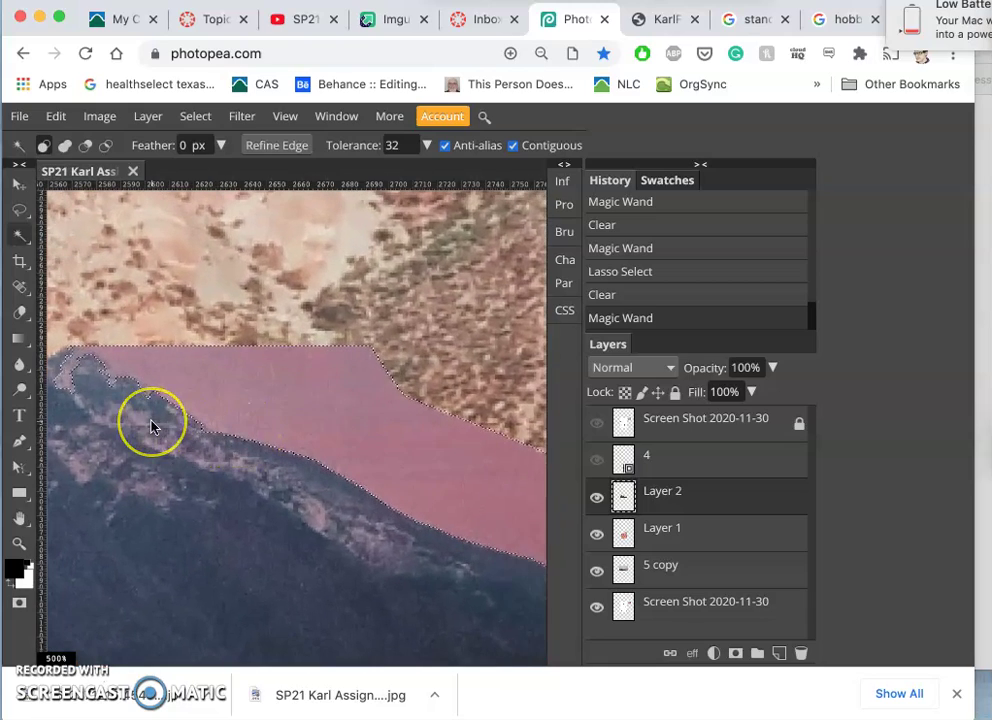
pyautogui.hscroll(-3, 151, 427)
pyautogui.scroll(1, 151, 427)
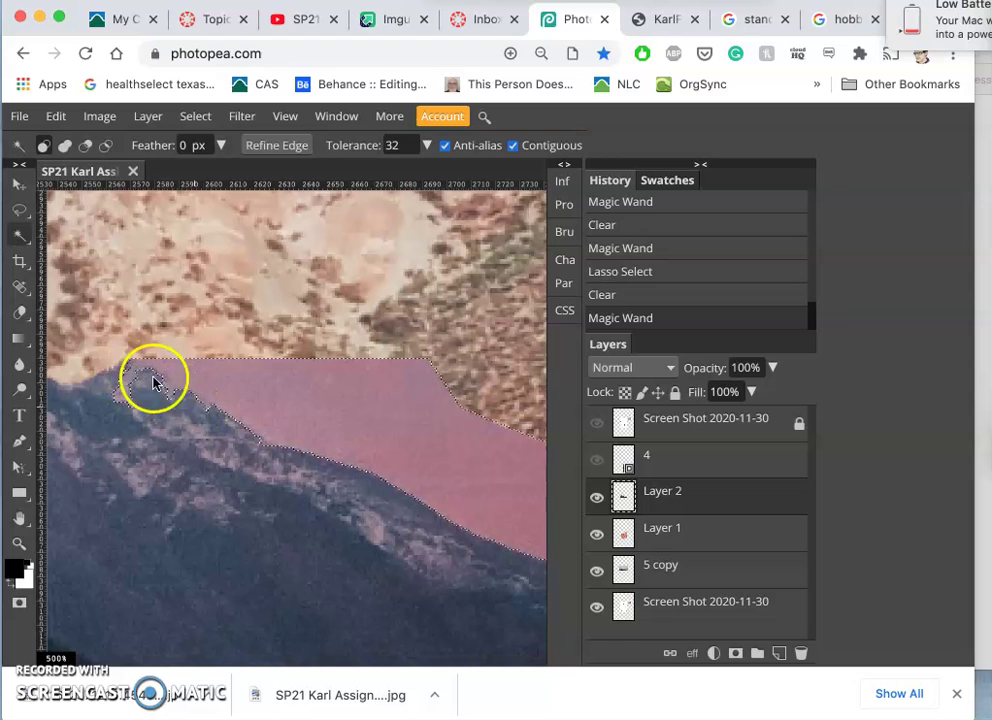
# Subtract the ridge-top patch from the selection with the Lasso, clear the pink sky from Layer 2 and deselect.
pyautogui.click(20, 212)
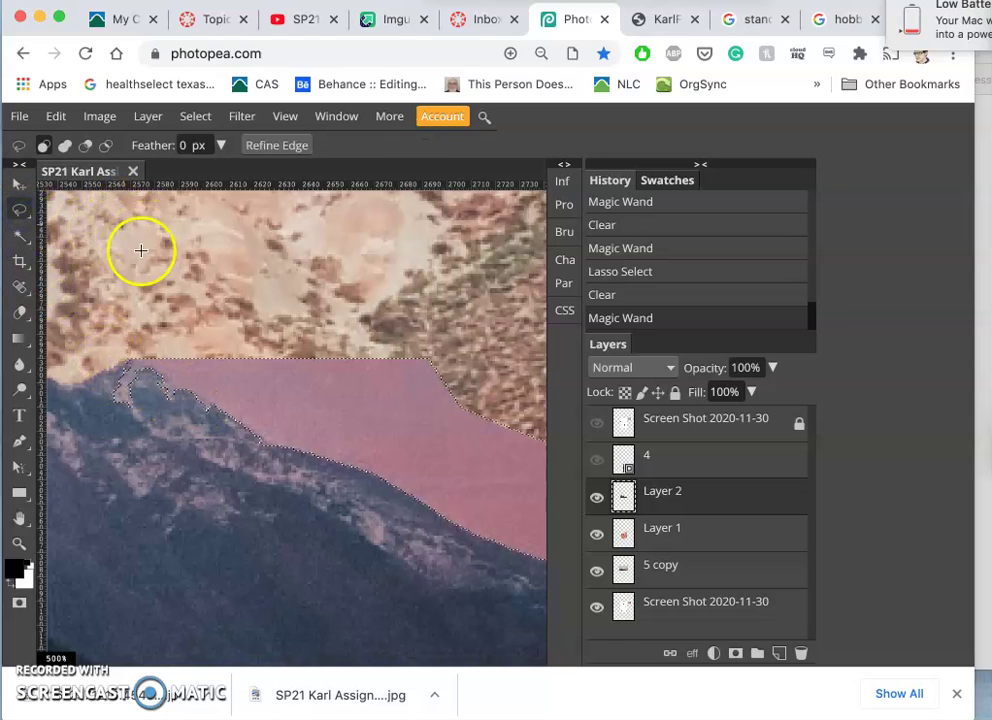
pyautogui.press('alt')
pyautogui.moveTo(125, 362); pyautogui.dragTo(125, 362)
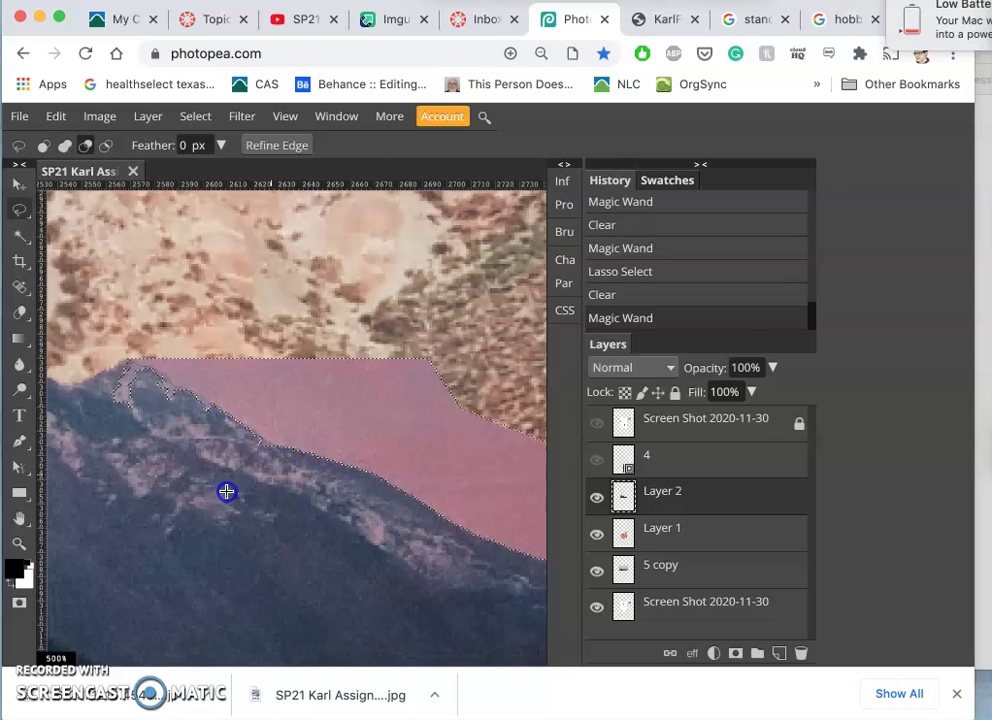
pyautogui.moveTo(108, 351); pyautogui.dragTo(108, 350)
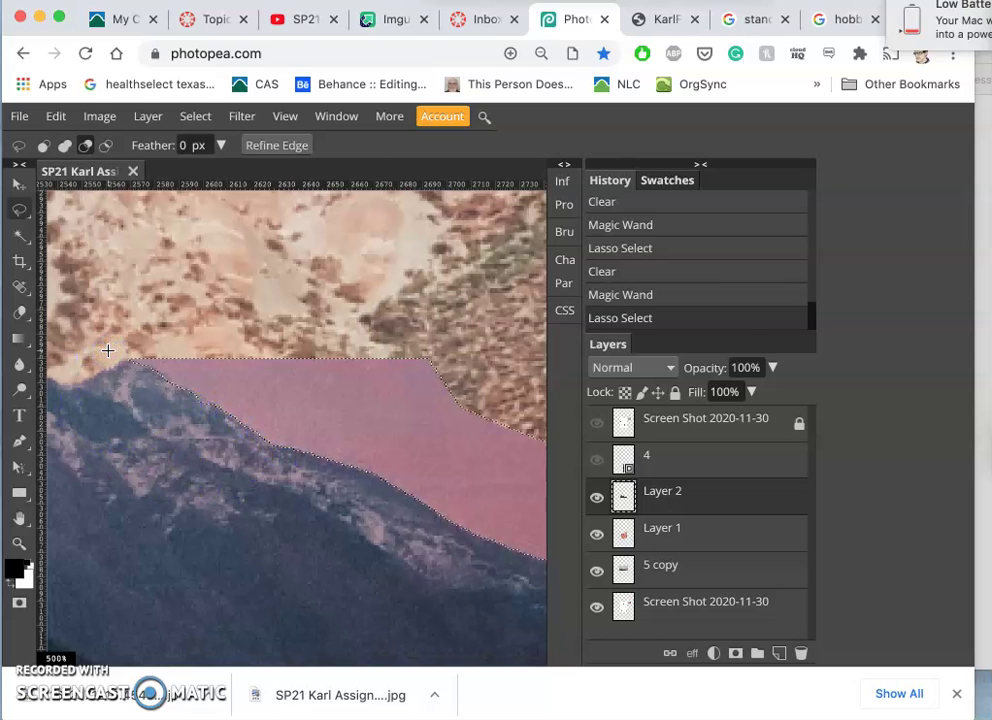
pyautogui.press('Delete')
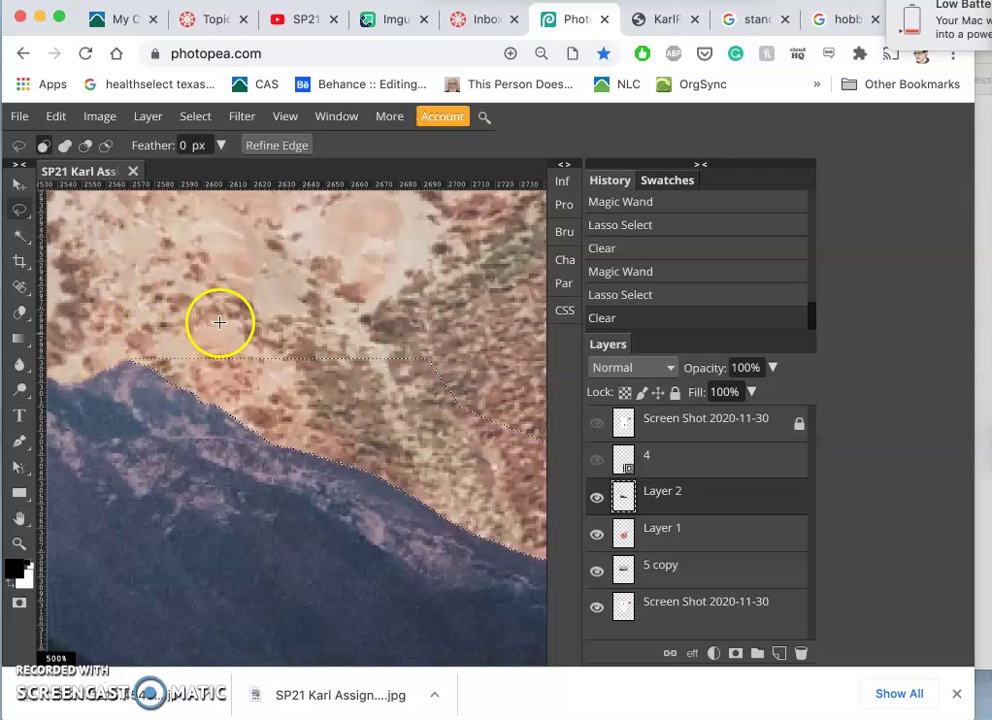
pyautogui.click(222, 320)
pyautogui.scroll(-1, 251, 332)
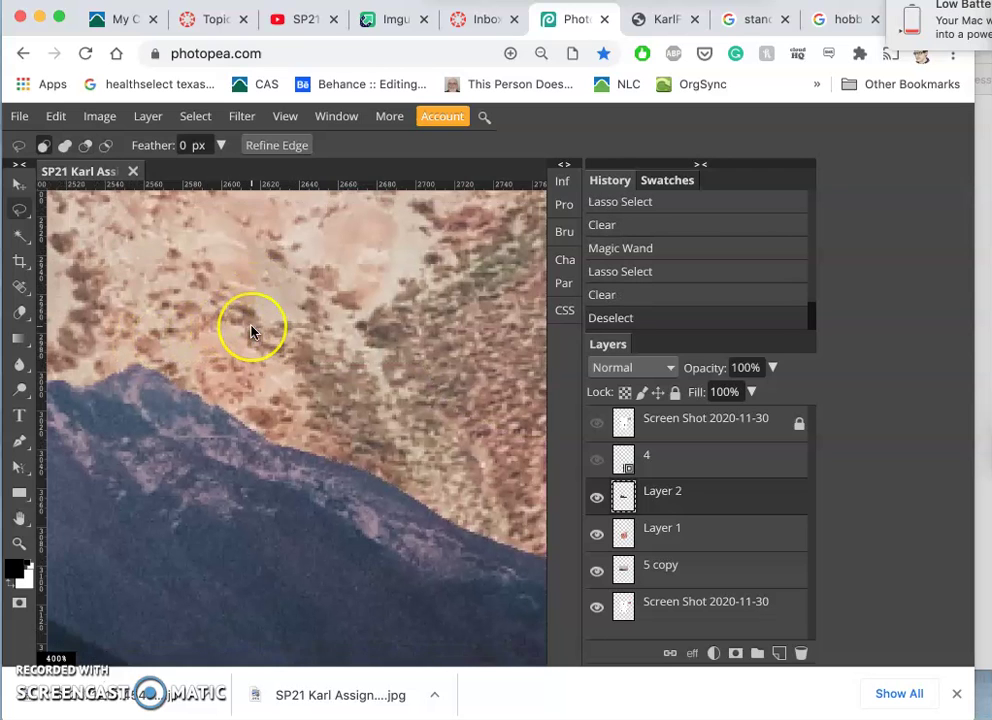
# Examine the cut-out edges across the collage and around the snowy peak's summit.
pyautogui.scroll(-5, 251, 332)
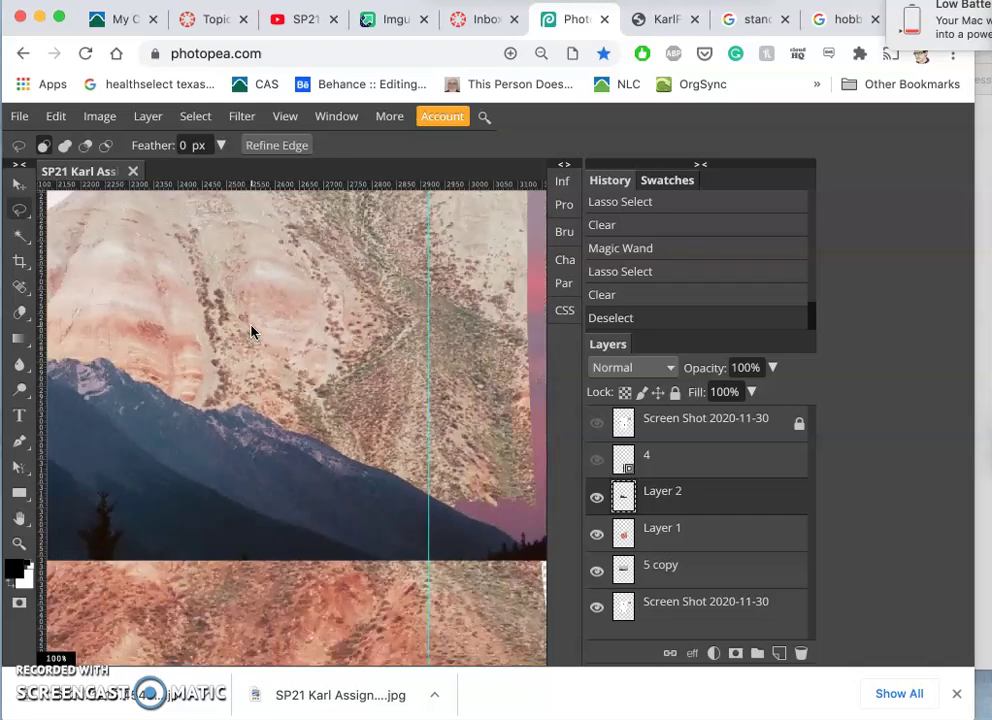
pyautogui.scroll(-3, 251, 332)
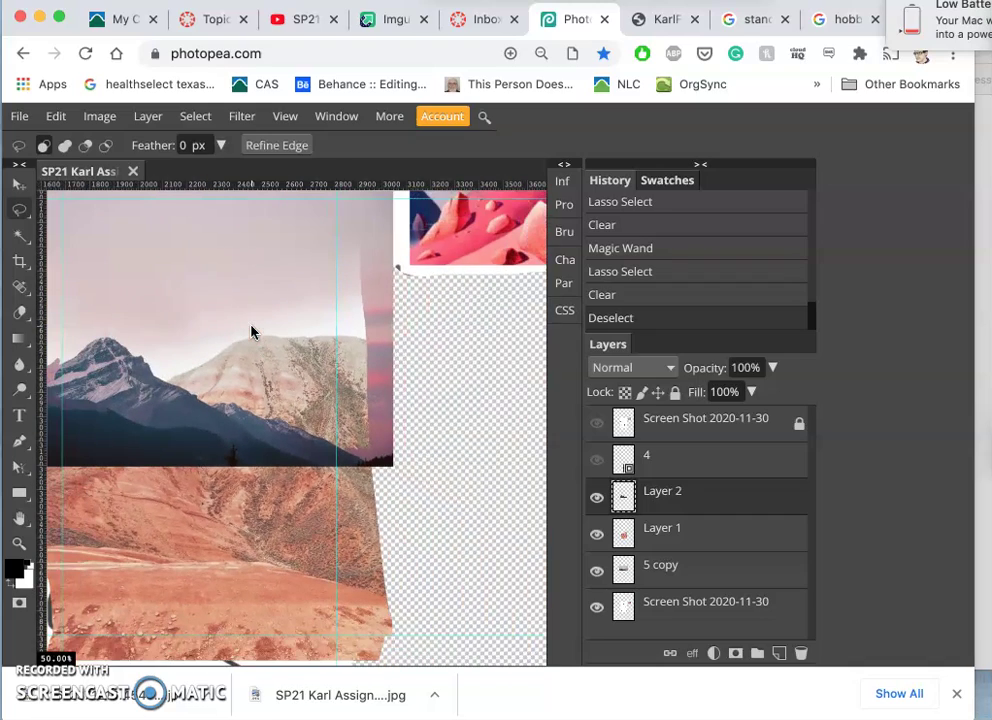
pyautogui.scroll(1, 229, 326)
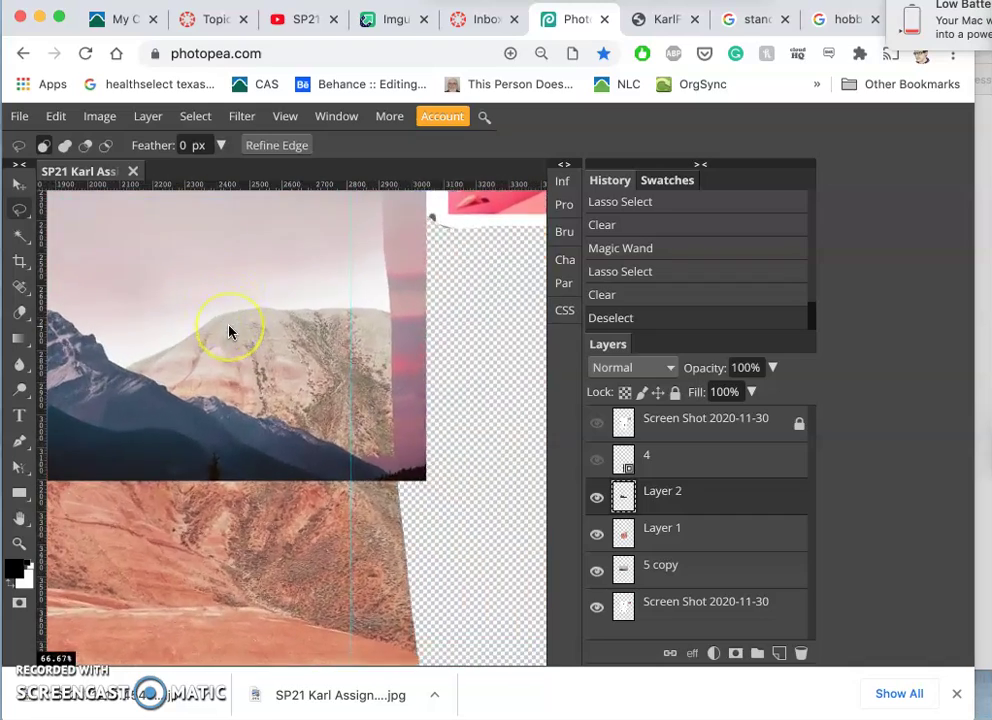
pyautogui.scroll(1, 229, 332)
pyautogui.scroll(5, 229, 332)
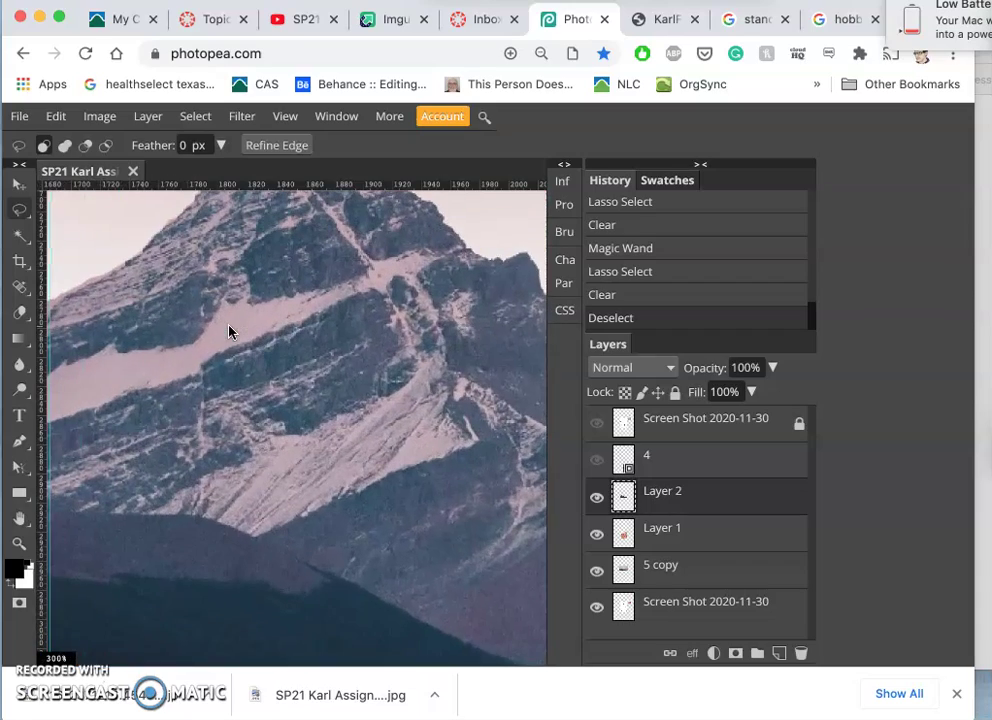
pyautogui.scroll(3, 229, 330)
pyautogui.click(420, 303)
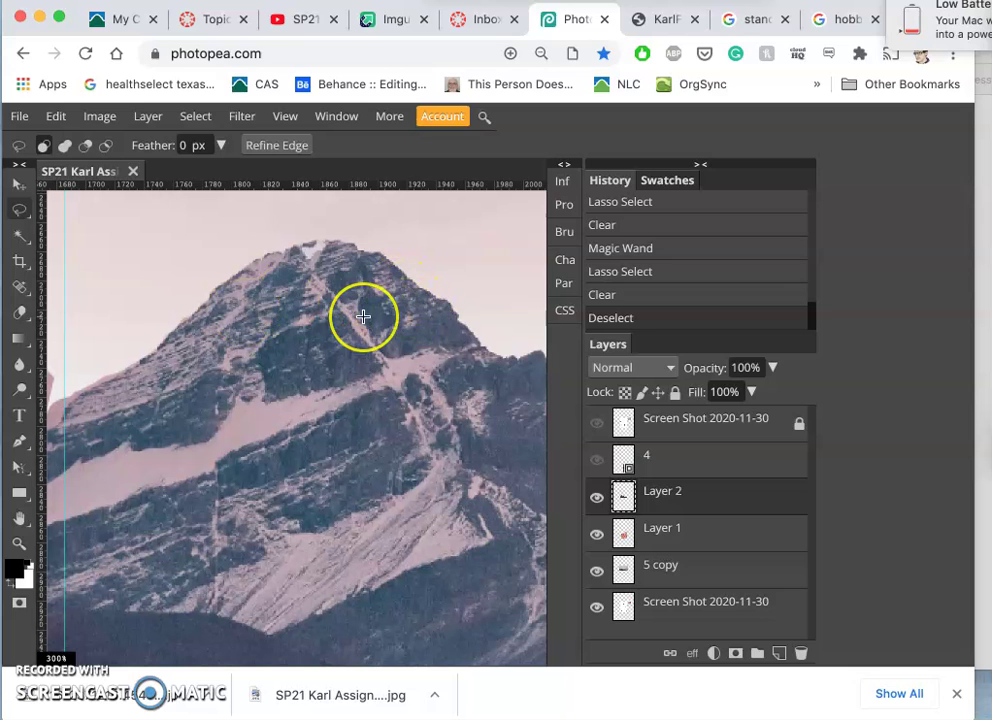
pyautogui.scroll(2, 363, 317)
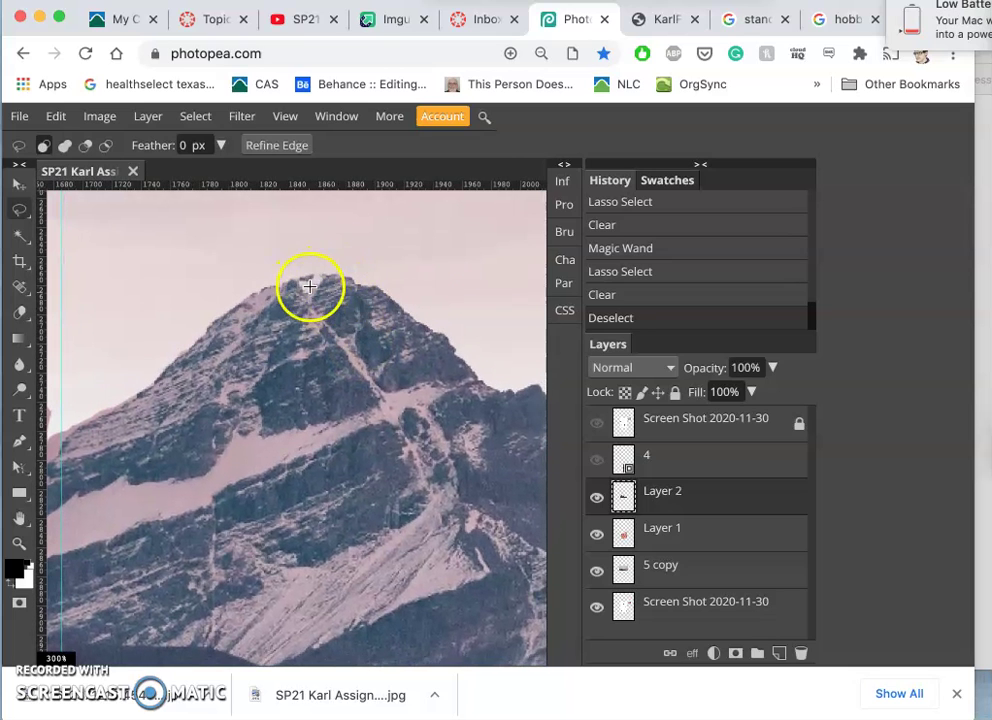
pyautogui.scroll(1, 321, 282)
# Hide Layer 1 and Layer 2, keep 5 copy visible and make it the active layer.
pyautogui.click(597, 536)
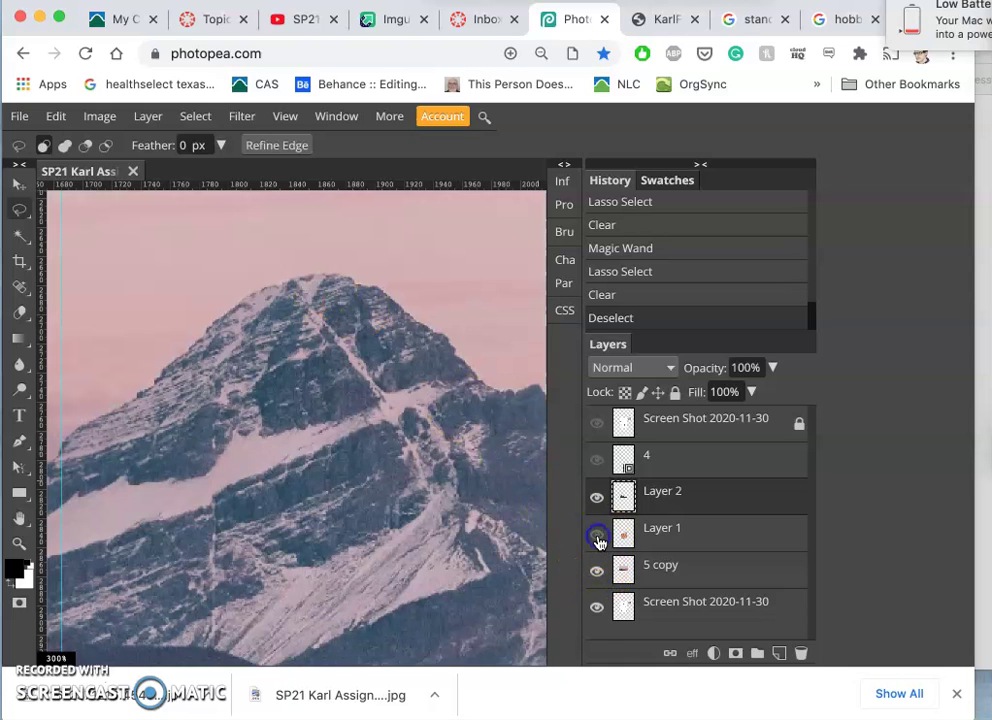
pyautogui.click(597, 569)
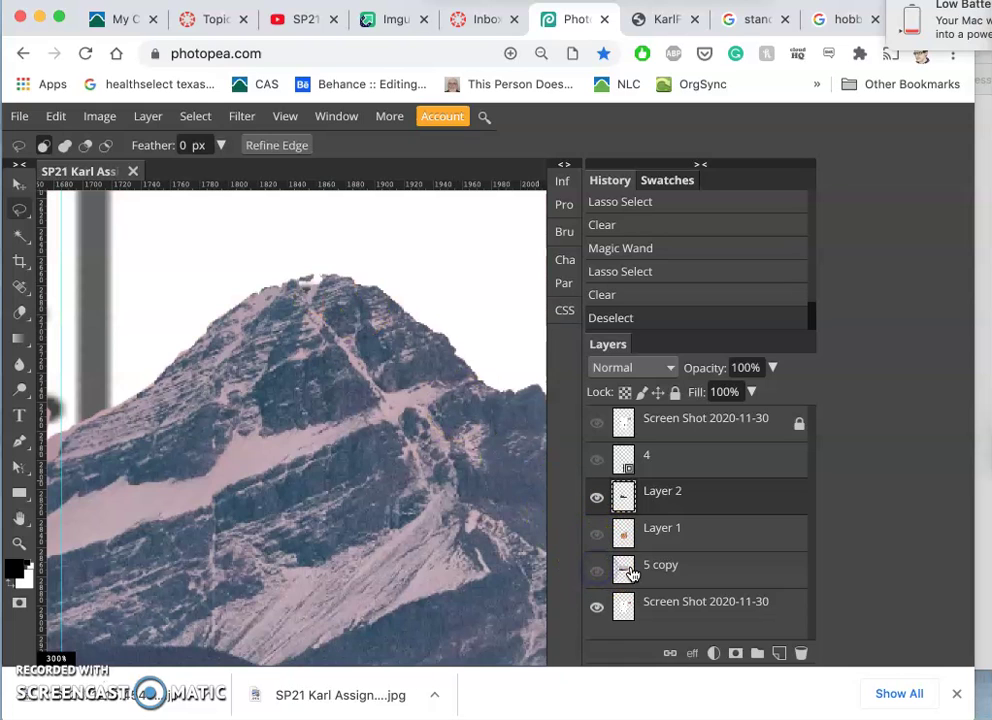
pyautogui.click(597, 569)
pyautogui.click(620, 569)
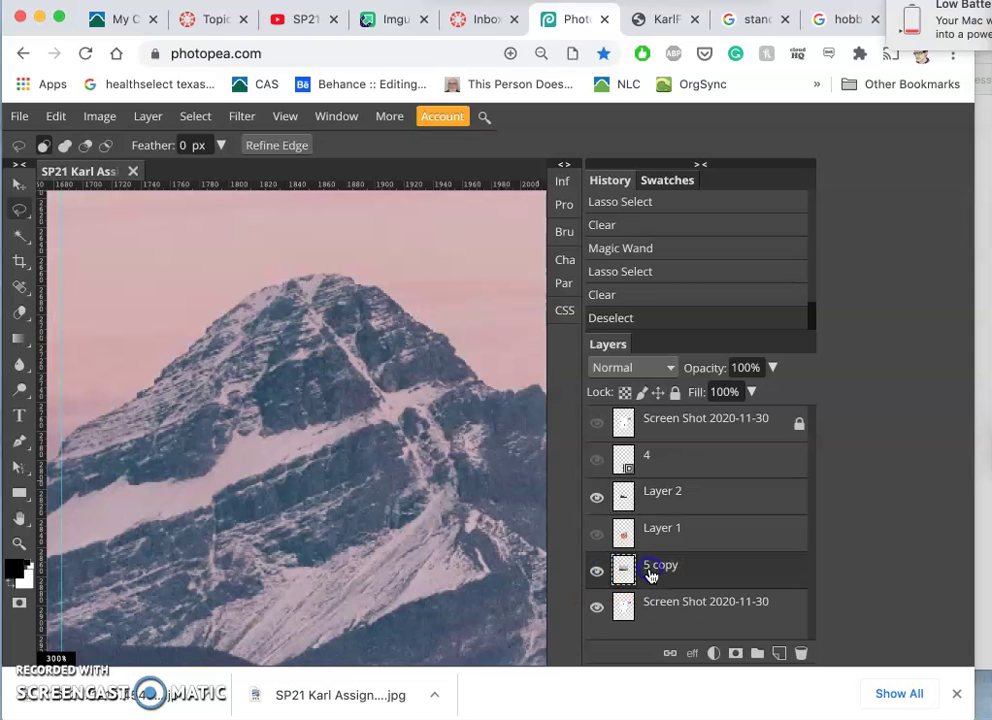
pyautogui.click(598, 498)
pyautogui.click(600, 498)
pyautogui.click(594, 536)
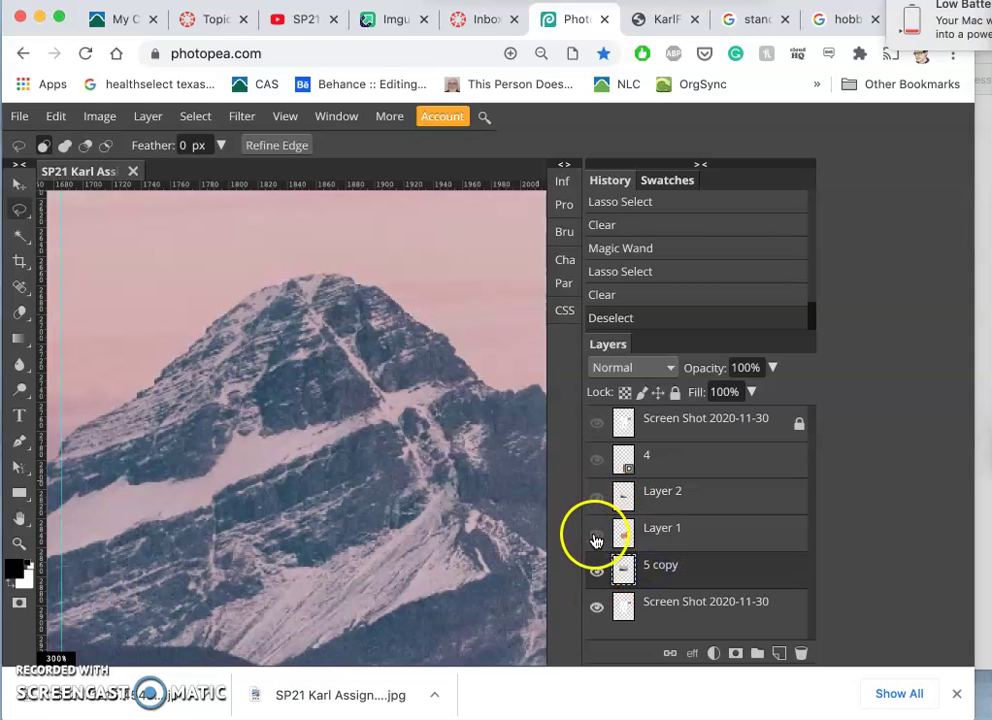
pyautogui.click(327, 273)
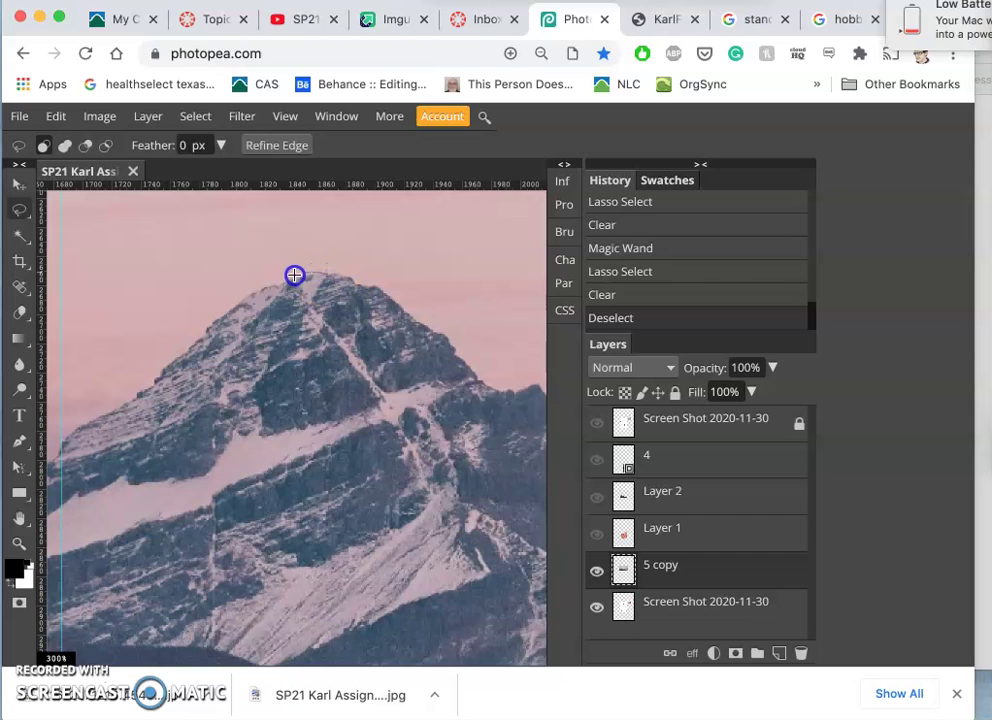
pyautogui.moveTo(293, 276); pyautogui.dragTo(294, 279)
pyautogui.doubleClick(293, 281)
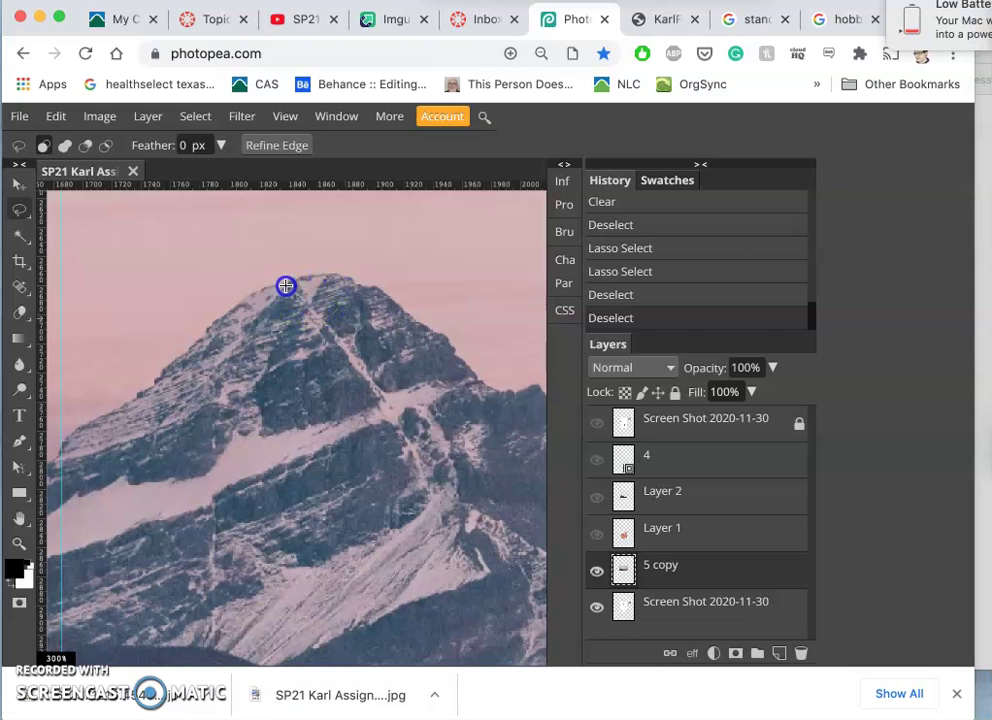
# Lasso the peak's summit on 5 copy, copy it to a new layer and check the copied piece on its own.
pyautogui.moveTo(286, 286)
pyautogui.mouseDown()
pyautogui.moveTo(325, 321)
pyautogui.moveTo(308, 308)
pyautogui.moveTo(317, 306)
pyautogui.mouseUp()
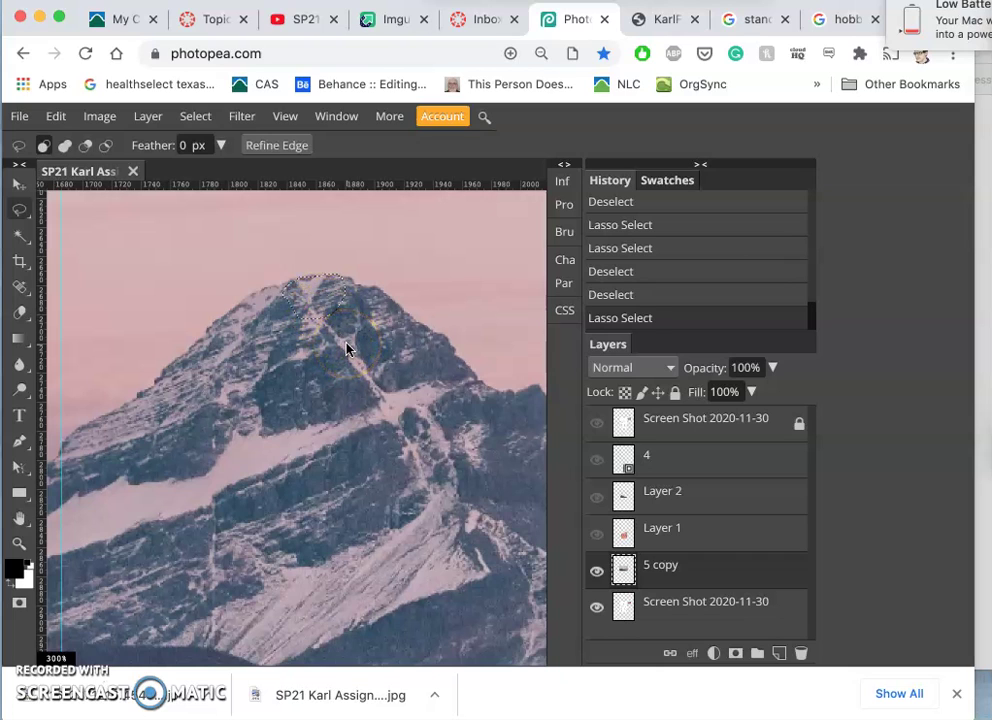
pyautogui.hotkey('ctrl', 'j')
pyautogui.click(596, 607)
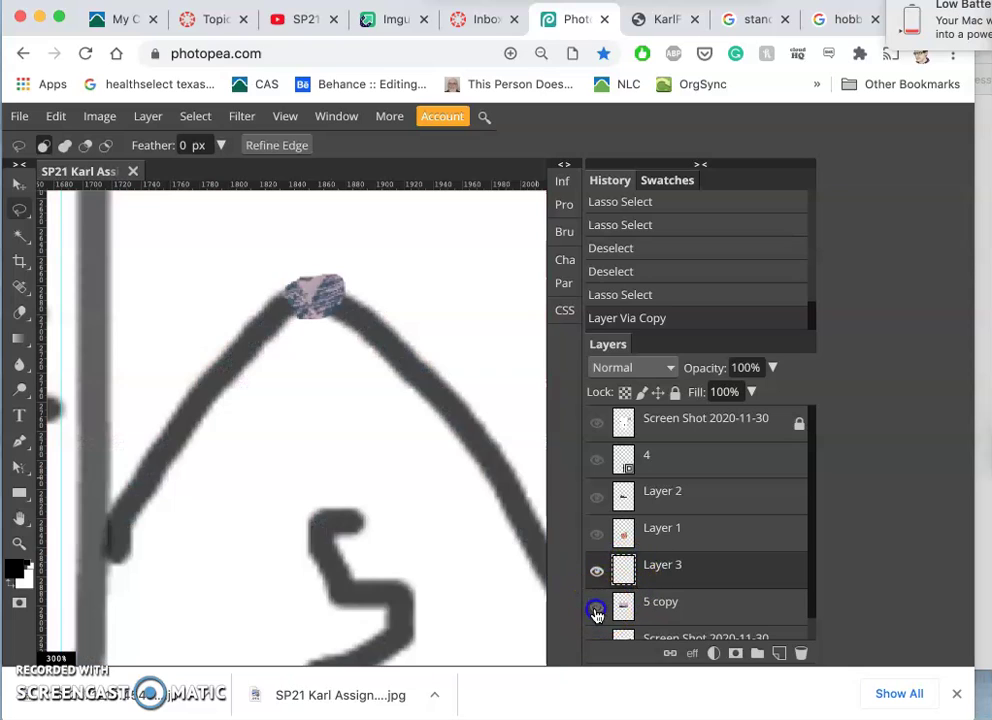
pyautogui.click(596, 571)
pyautogui.click(597, 607)
# Move the copied summit layer between Layer 1 and Layer 2, and make Layer 1 and Layer 2 visible again.
pyautogui.moveTo(662, 570); pyautogui.dragTo(658, 507)
pyautogui.click(596, 576)
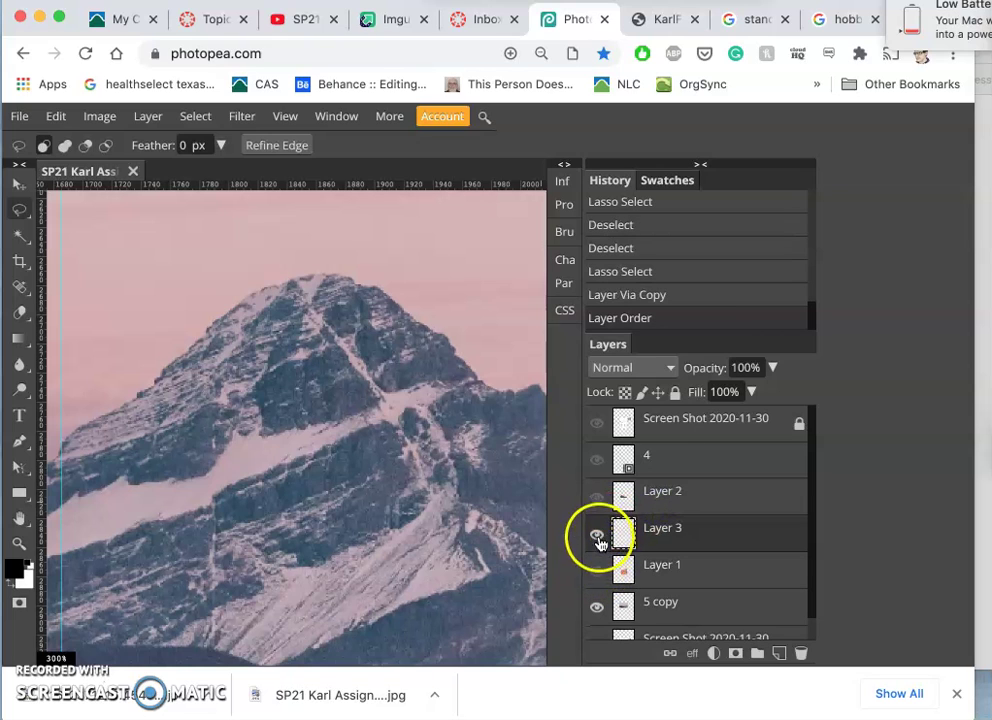
pyautogui.click(596, 574)
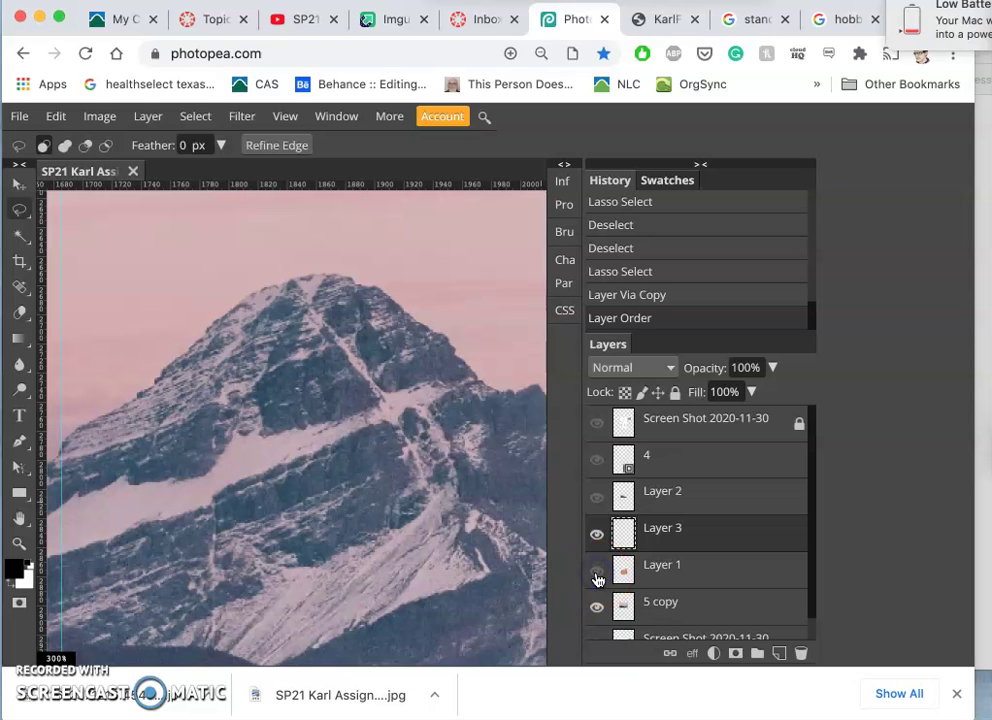
pyautogui.click(593, 574)
pyautogui.click(597, 499)
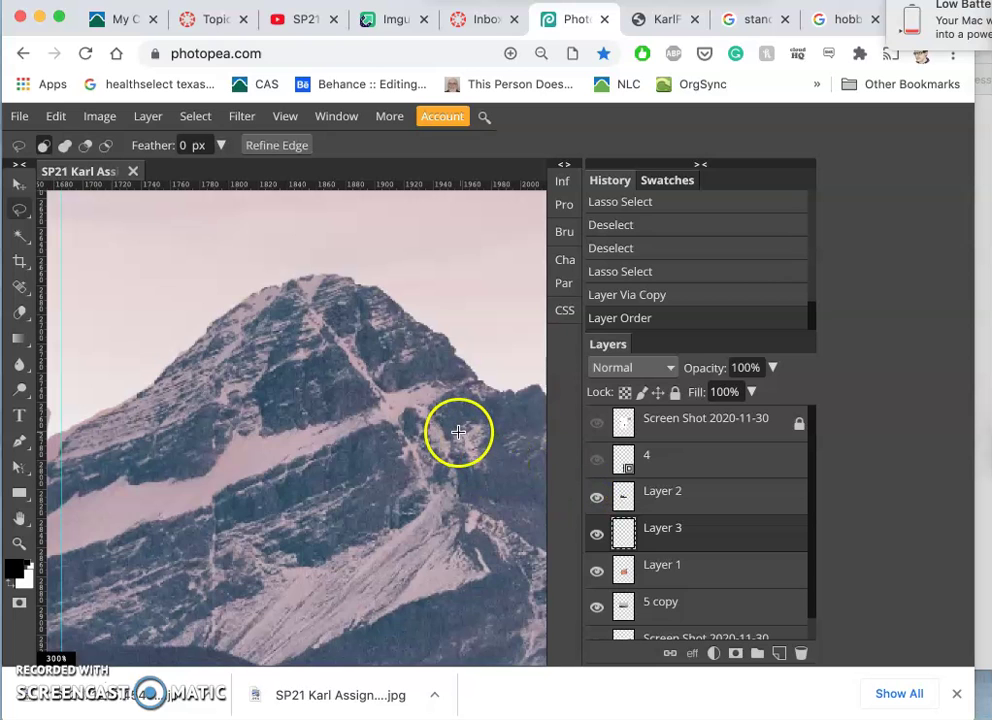
pyautogui.press('super+minus')
pyautogui.scroll(-1, 458, 435)
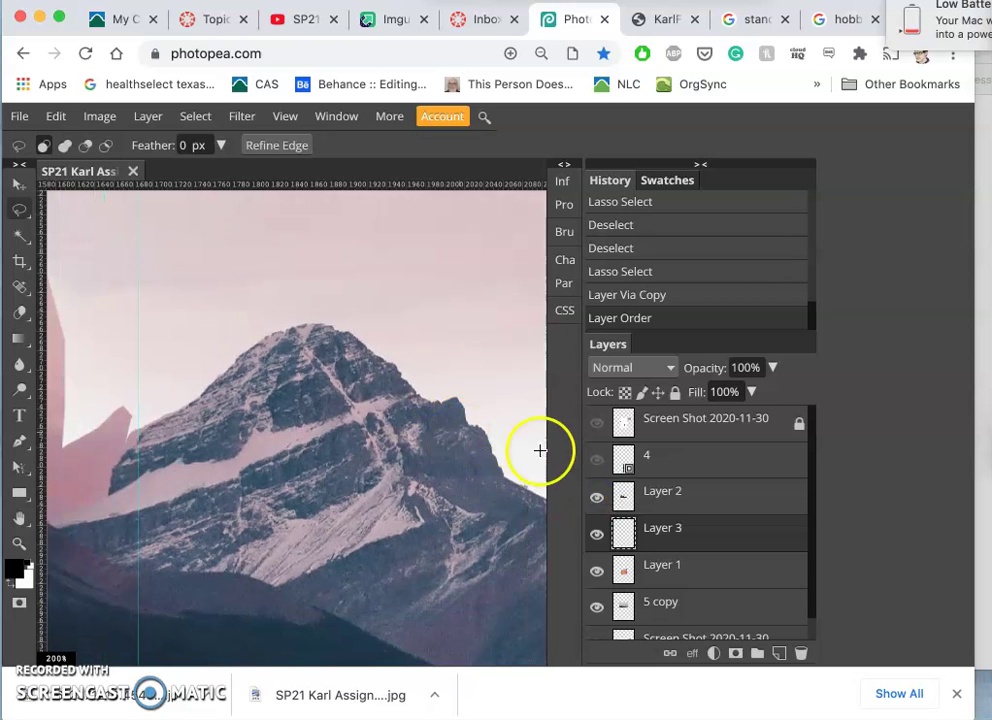
pyautogui.click(597, 536)
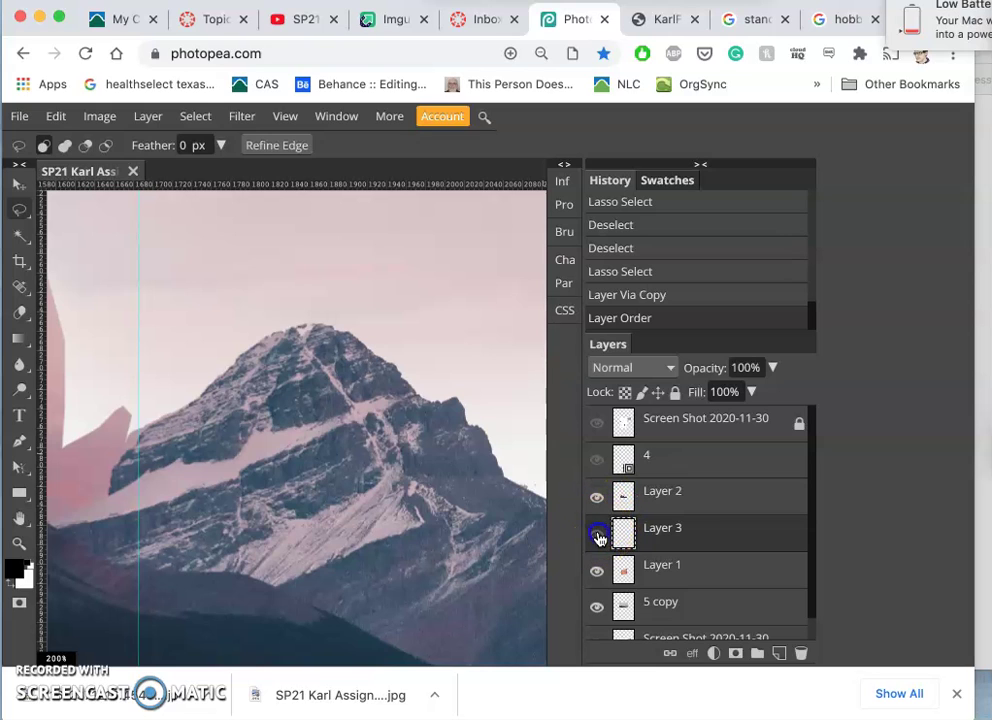
# Select Layer 2 together with Layer 3 and merge them into one layer.
pyautogui.click(675, 504)
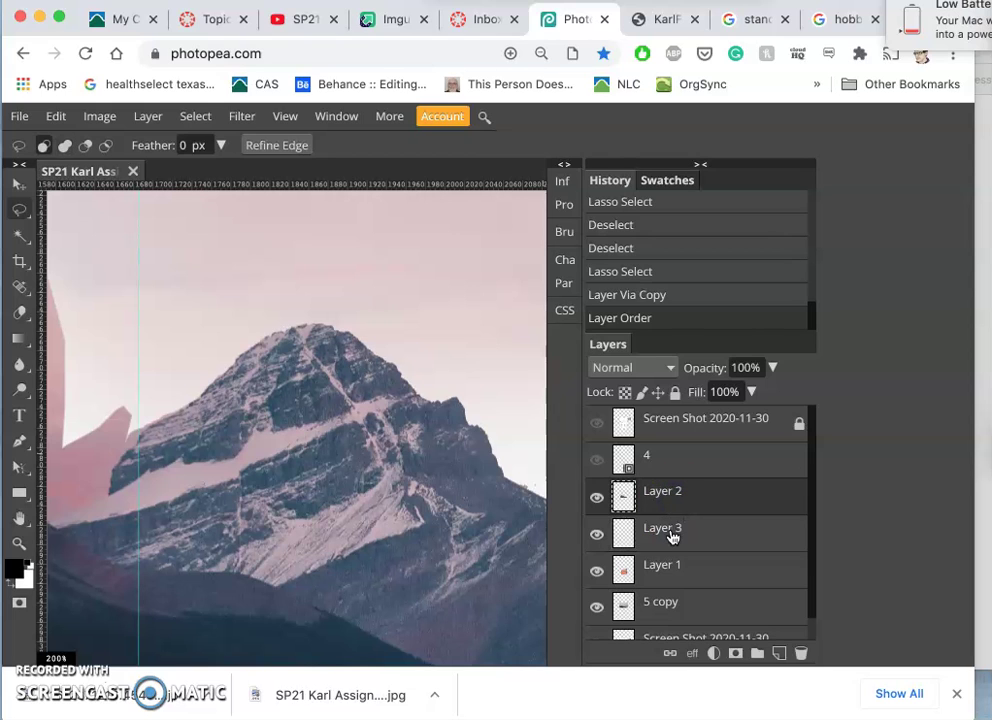
pyautogui.keyDown('shift'); pyautogui.click(672, 537); pyautogui.keyUp('shift')
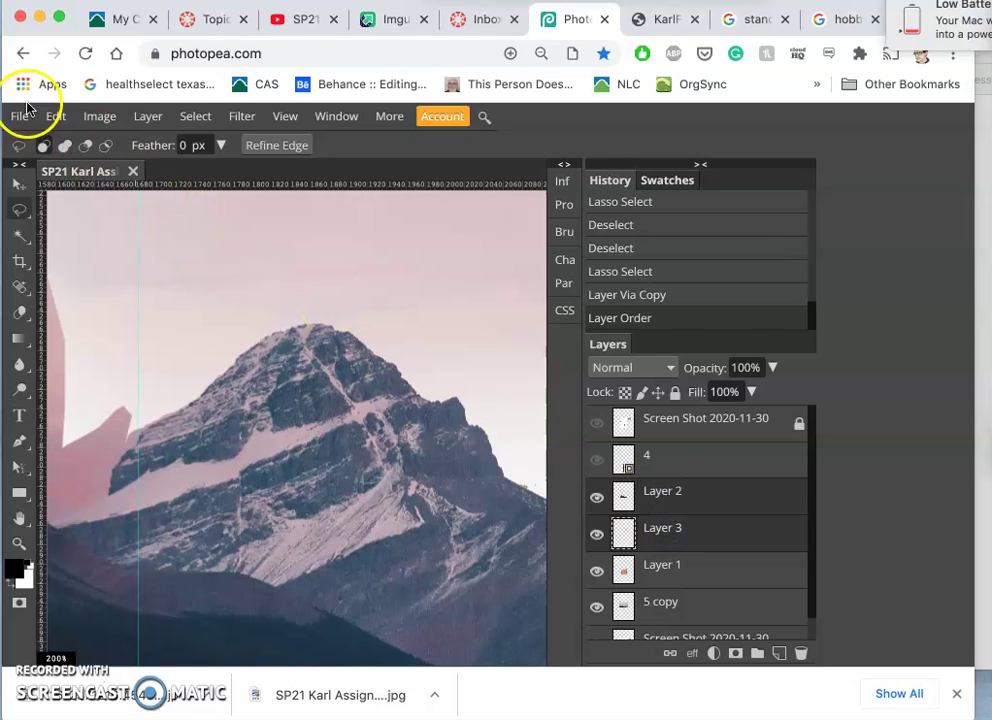
pyautogui.click(148, 116)
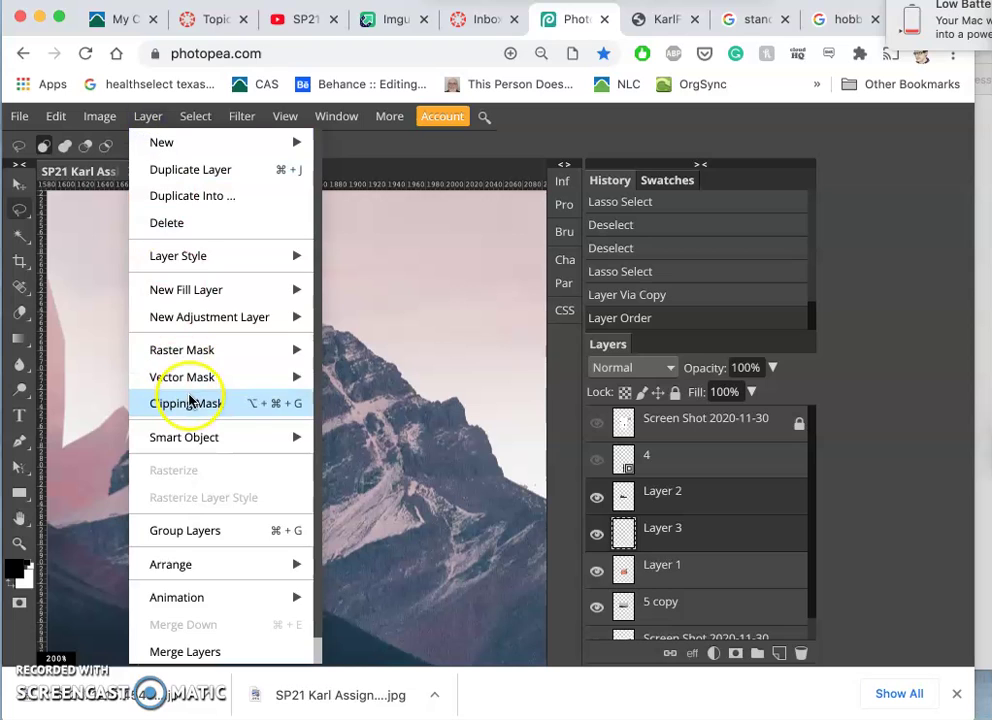
pyautogui.moveTo(240, 300)
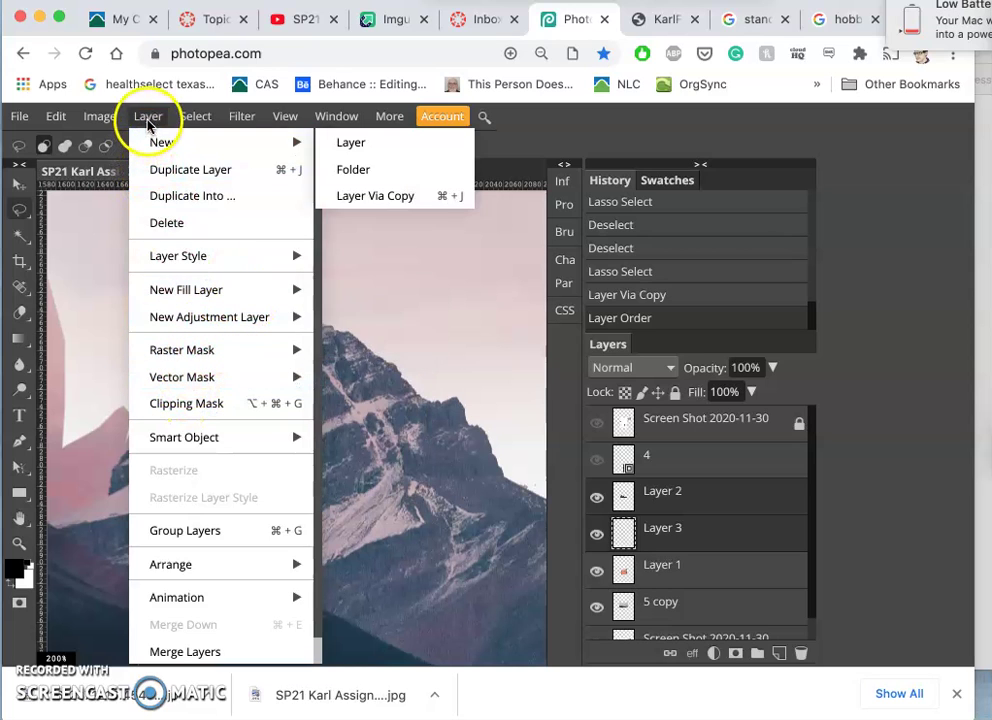
pyautogui.click(188, 651)
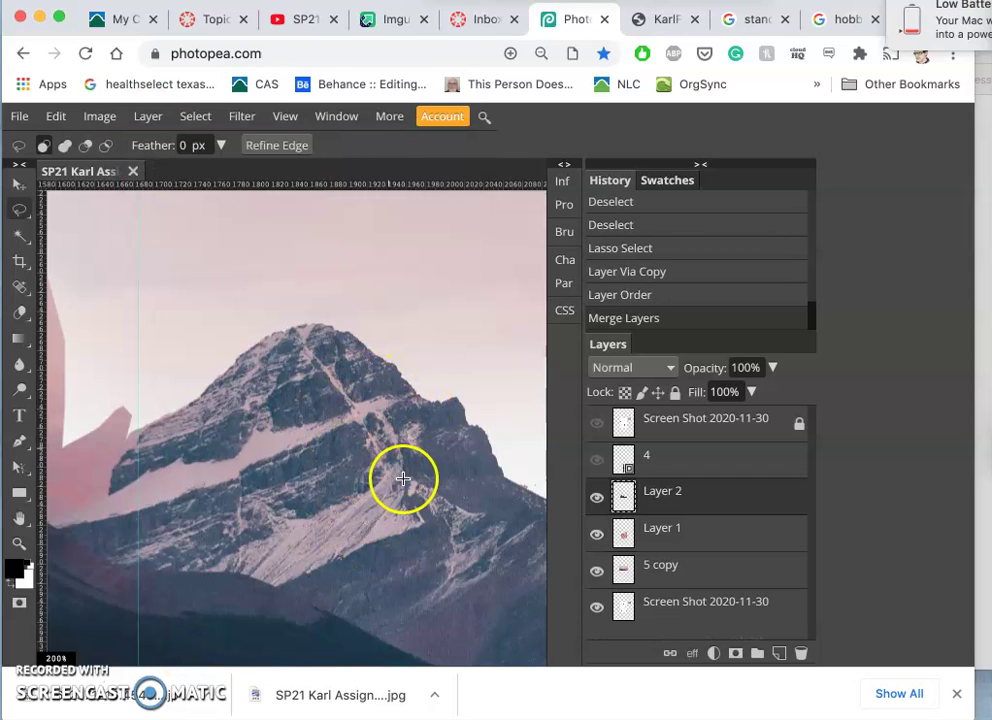
# Look through the numbered photos in the Assignment #1 folder, move its window aside and return to the Photopea document.
pyautogui.click(985, 303)
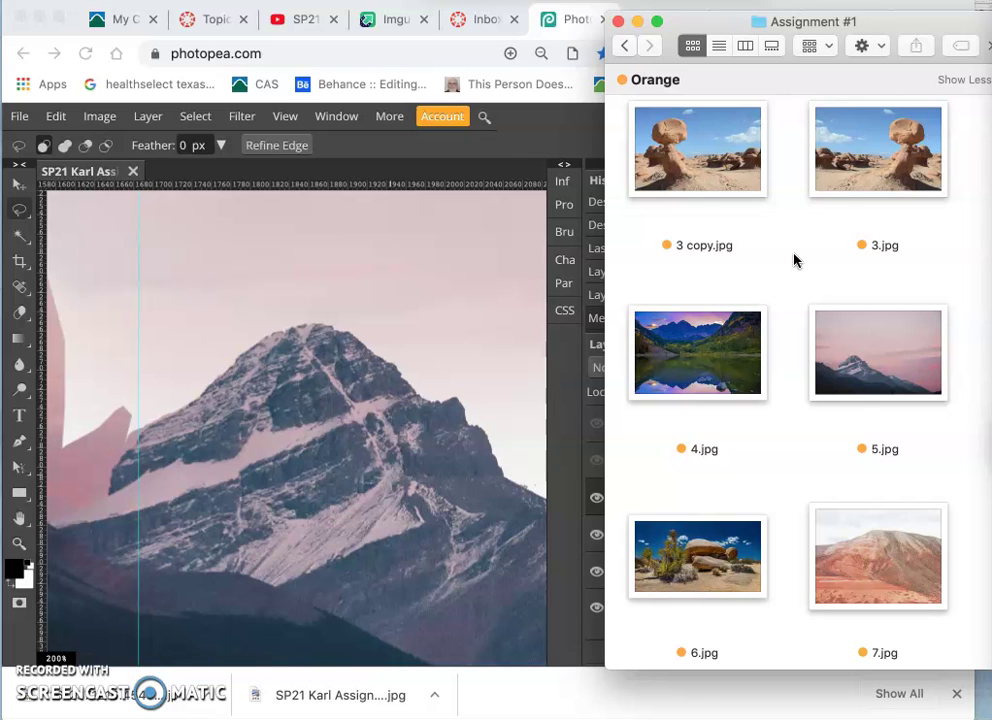
pyautogui.press('super+plus')
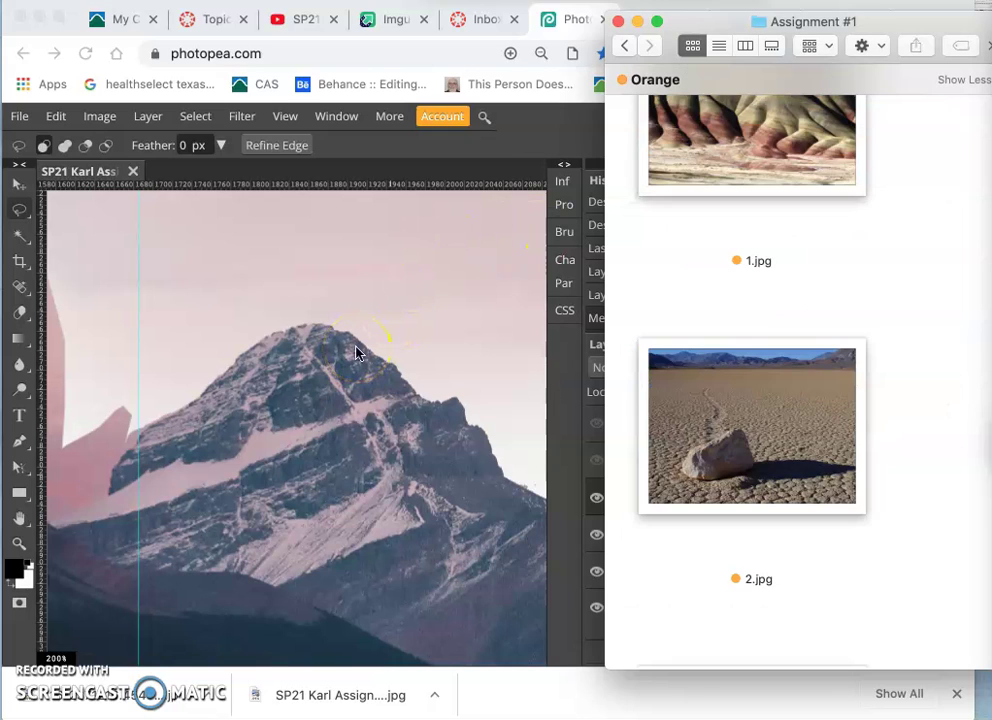
pyautogui.press('super+minus')
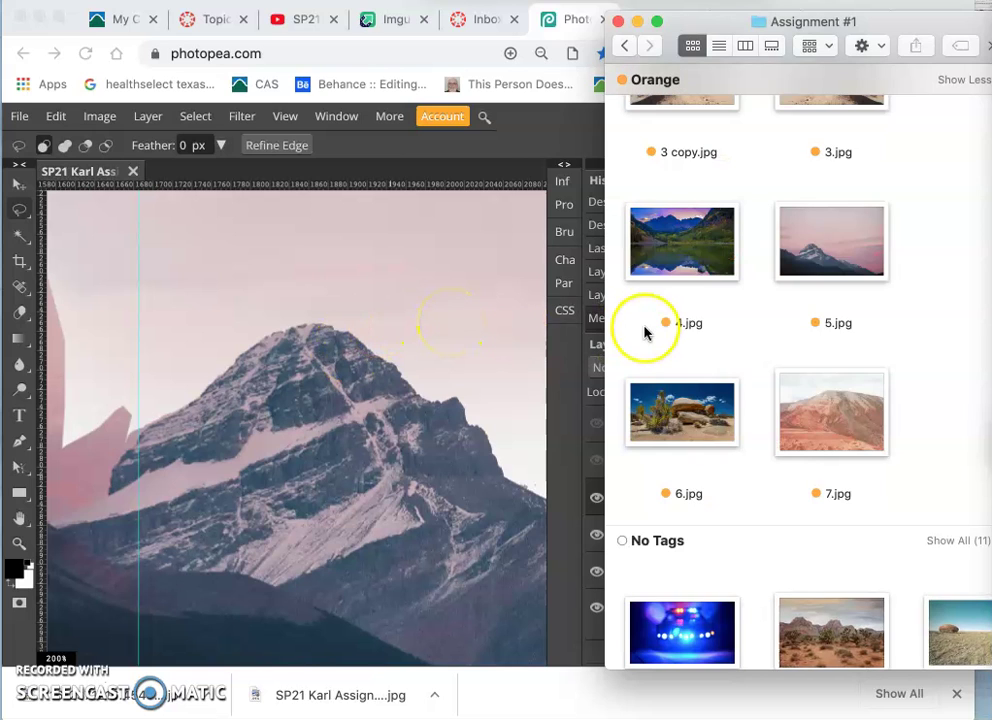
pyautogui.scroll(5, 642, 332)
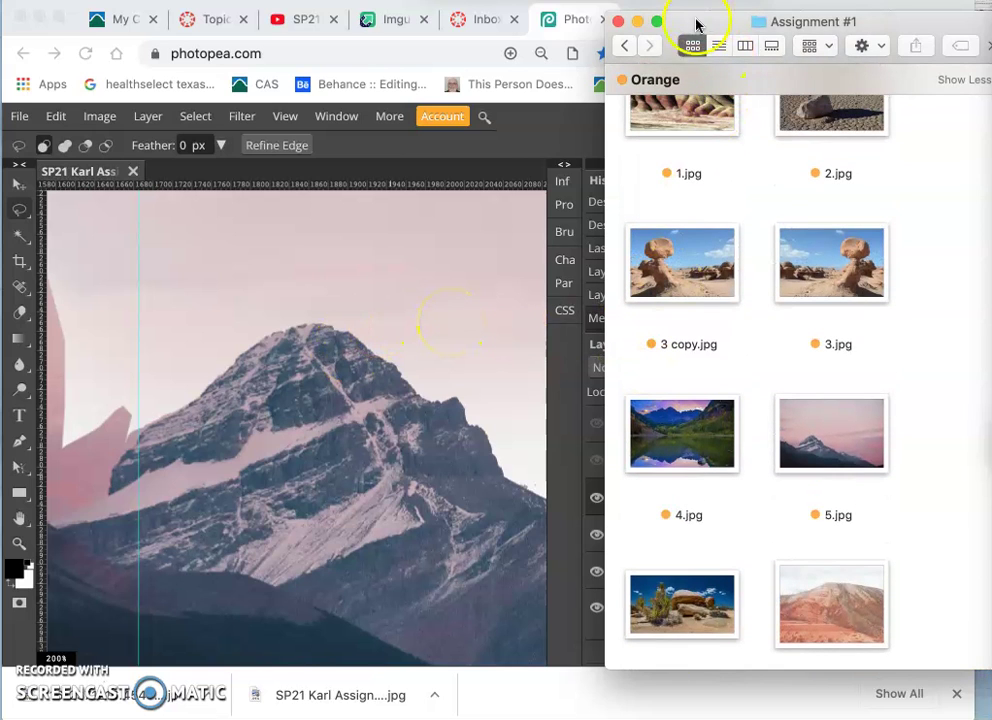
pyautogui.moveTo(695, 31); pyautogui.dragTo(789, 28)
pyautogui.click(343, 262)
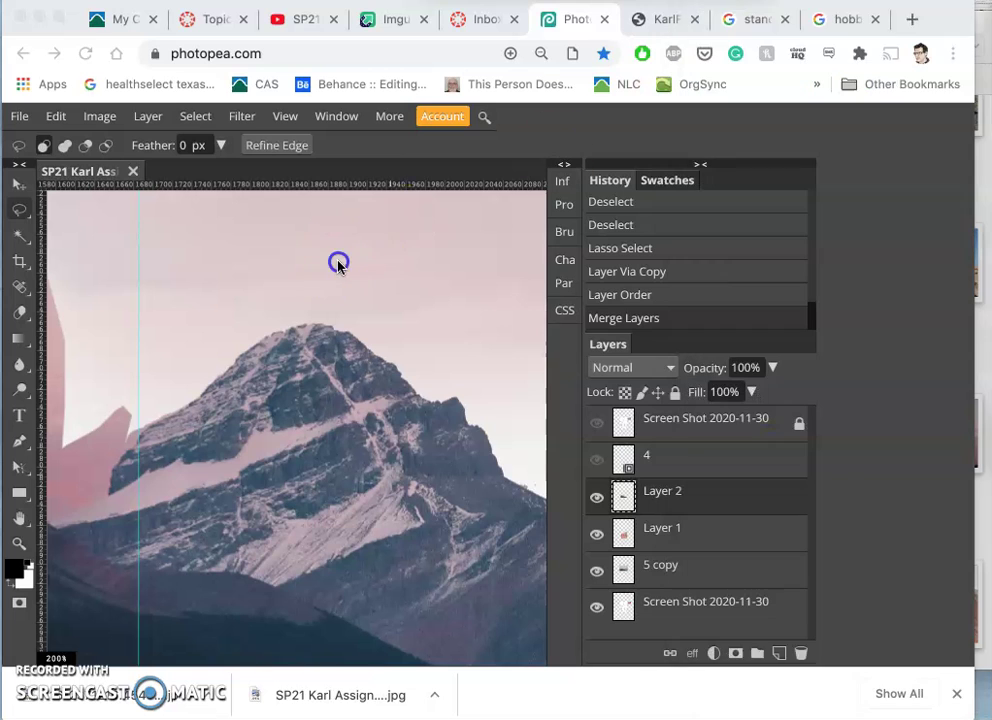
# Lasso the leftover sky along the peak's left slope on Layer 2, clear it and deselect.
pyautogui.click(310, 399)
pyautogui.scroll(-2, 295, 405)
pyautogui.hscroll(-2, 295, 405)
pyautogui.scroll(5, 295, 408)
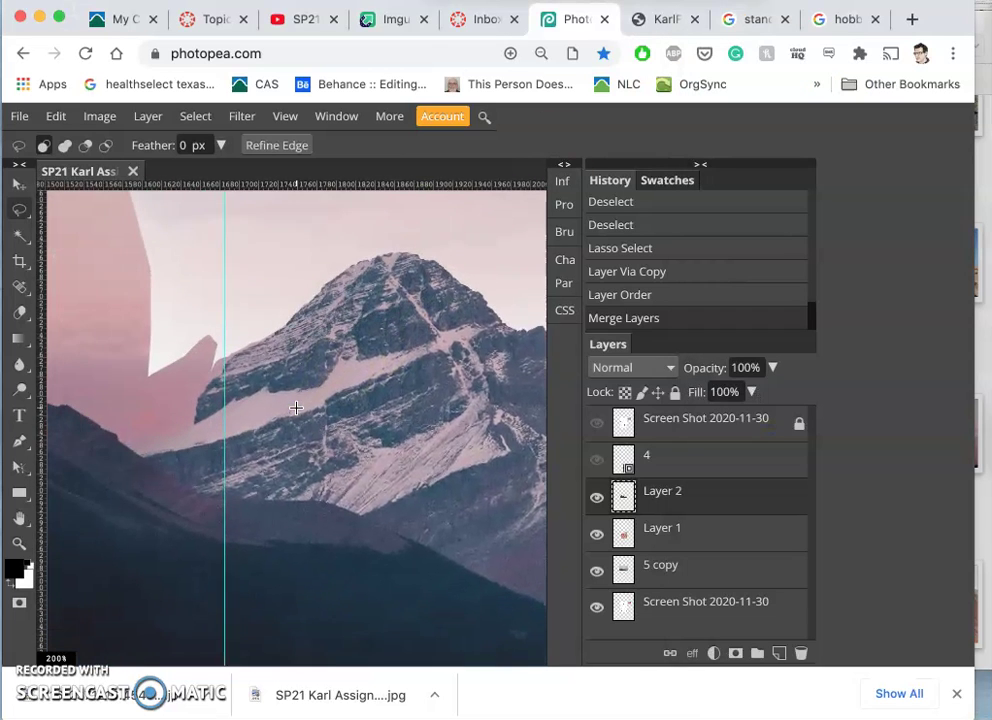
pyautogui.click(268, 335)
pyautogui.scroll(1, 268, 335)
pyautogui.scroll(2, 268, 335)
pyautogui.hscroll(1, 268, 335)
pyautogui.scroll(3, 268, 339)
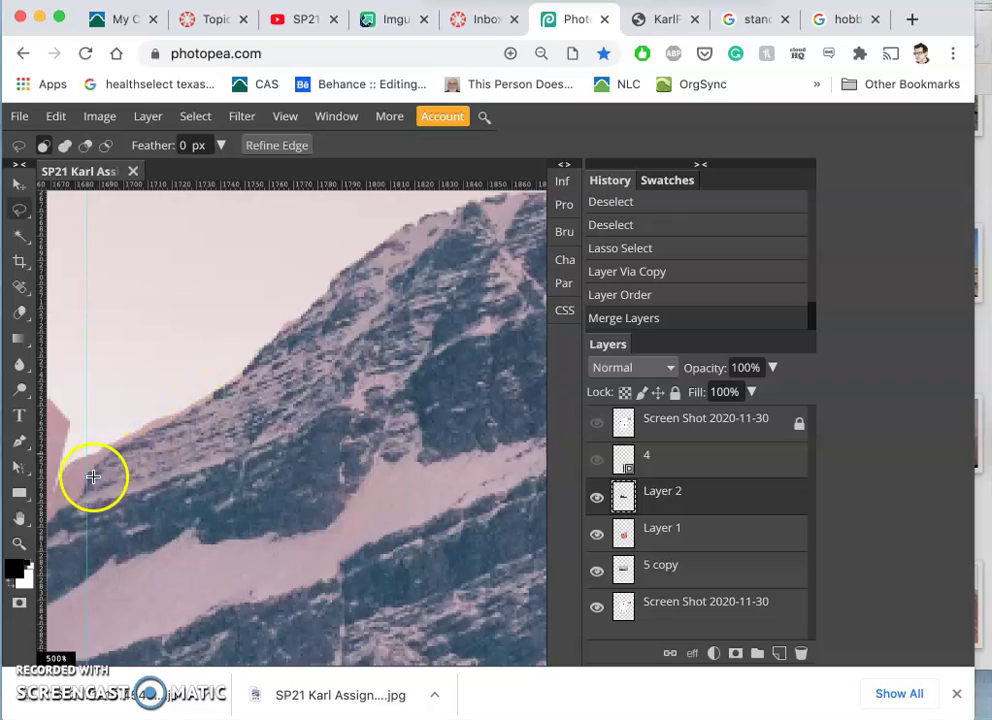
pyautogui.moveTo(68, 497)
pyautogui.mouseDown()
pyautogui.moveTo(90, 470)
pyautogui.moveTo(204, 391)
pyautogui.mouseUp()
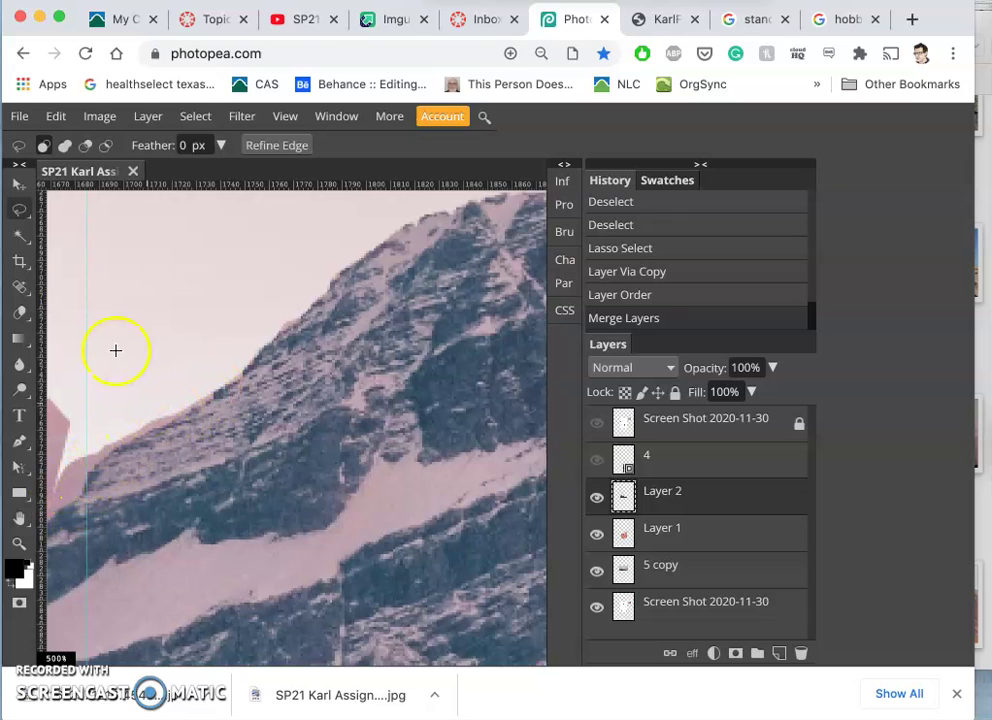
pyautogui.click(20, 209)
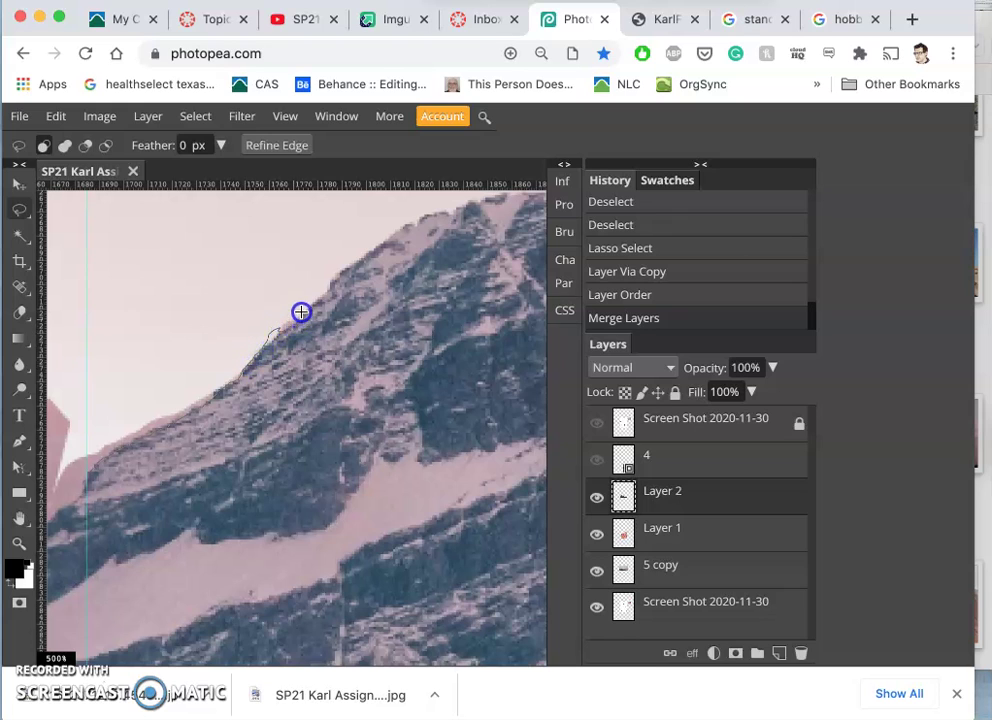
pyautogui.moveTo(301, 309)
pyautogui.mouseDown()
pyautogui.moveTo(270, 305)
pyautogui.moveTo(127, 366)
pyautogui.moveTo(83, 400)
pyautogui.moveTo(61, 476)
pyautogui.mouseUp()
pyautogui.press('Delete')
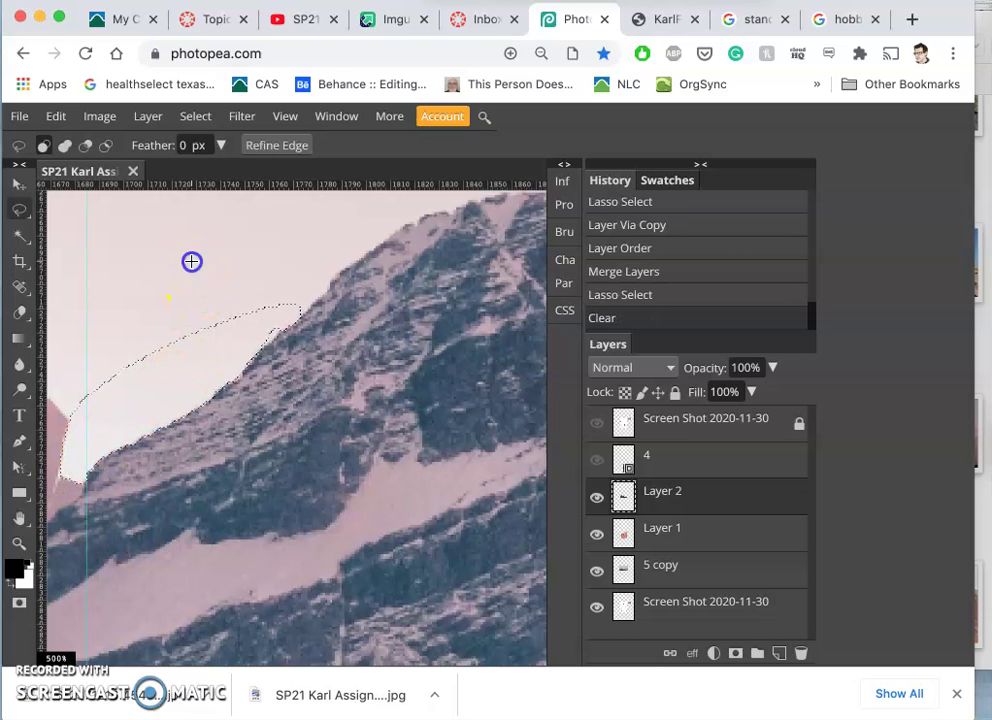
pyautogui.click(290, 325)
# Lasso the stray pink specks above the peak's right slope on Layer 2, clear them, including once with the selection nudged down, and deselect.
pyautogui.hscroll(5, 295, 328)
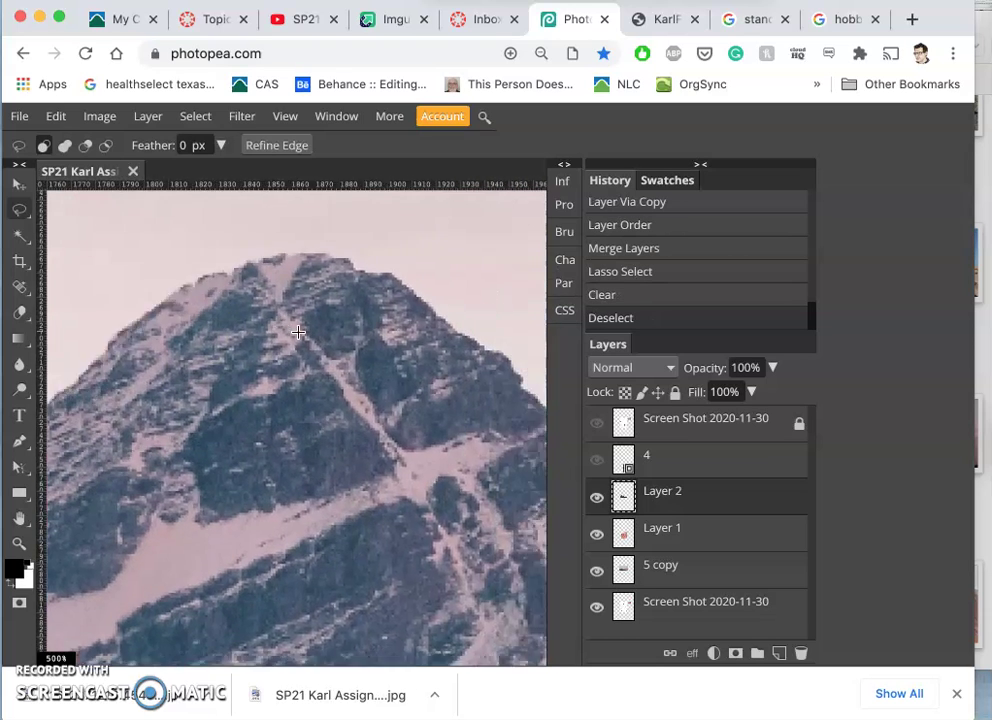
pyautogui.hscroll(6, 297, 332)
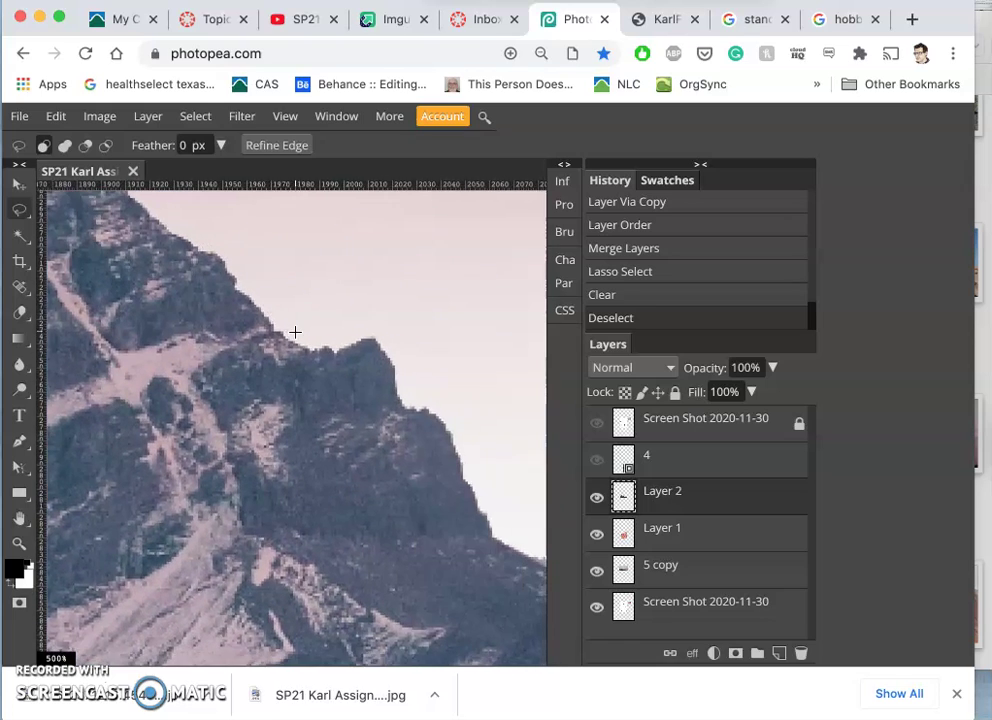
pyautogui.hscroll(5, 295, 332)
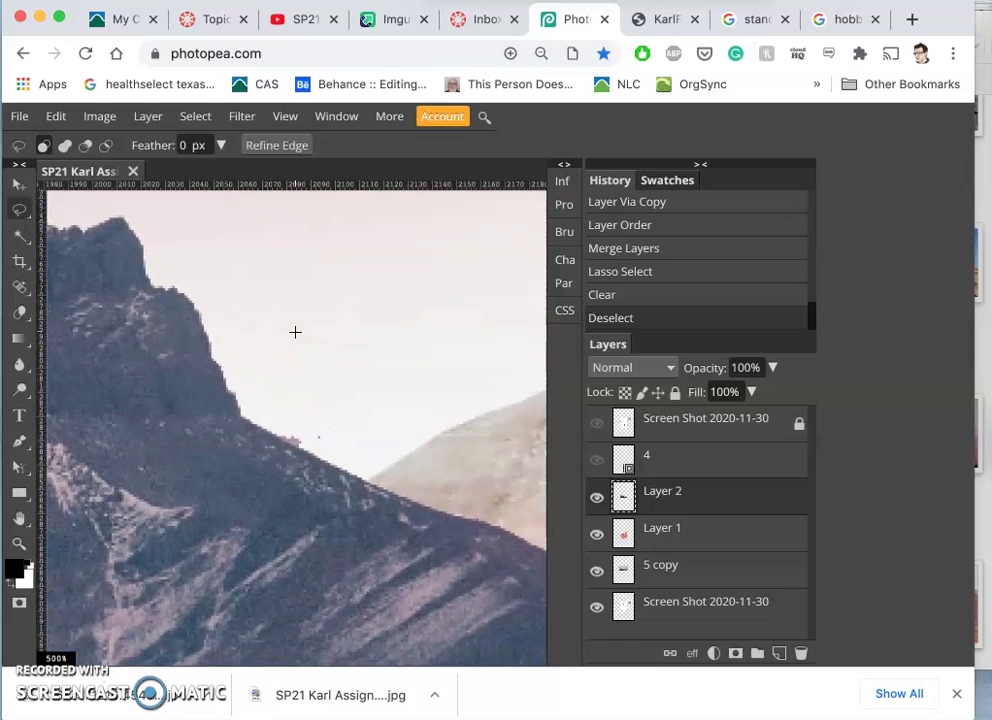
pyautogui.moveTo(270, 414); pyautogui.dragTo(260, 424)
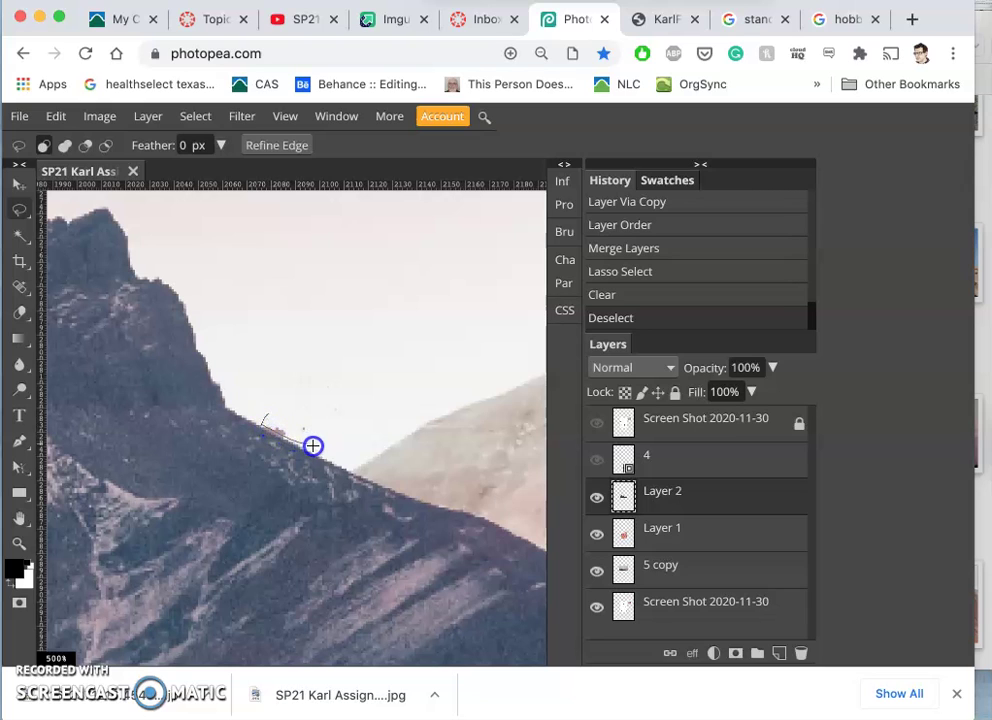
pyautogui.moveTo(315, 446)
pyautogui.mouseDown()
pyautogui.moveTo(288, 392)
pyautogui.moveTo(266, 410)
pyautogui.mouseUp()
pyautogui.press('Delete')
pyautogui.press('Delete')
pyautogui.press('Down')
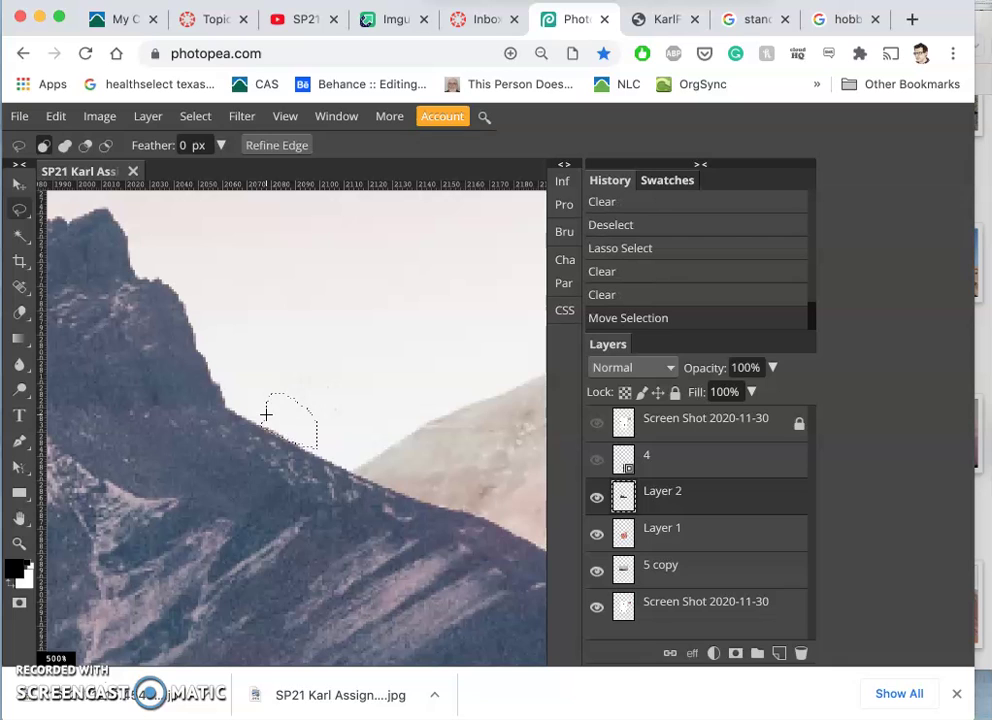
pyautogui.press('Delete')
pyautogui.click(281, 339)
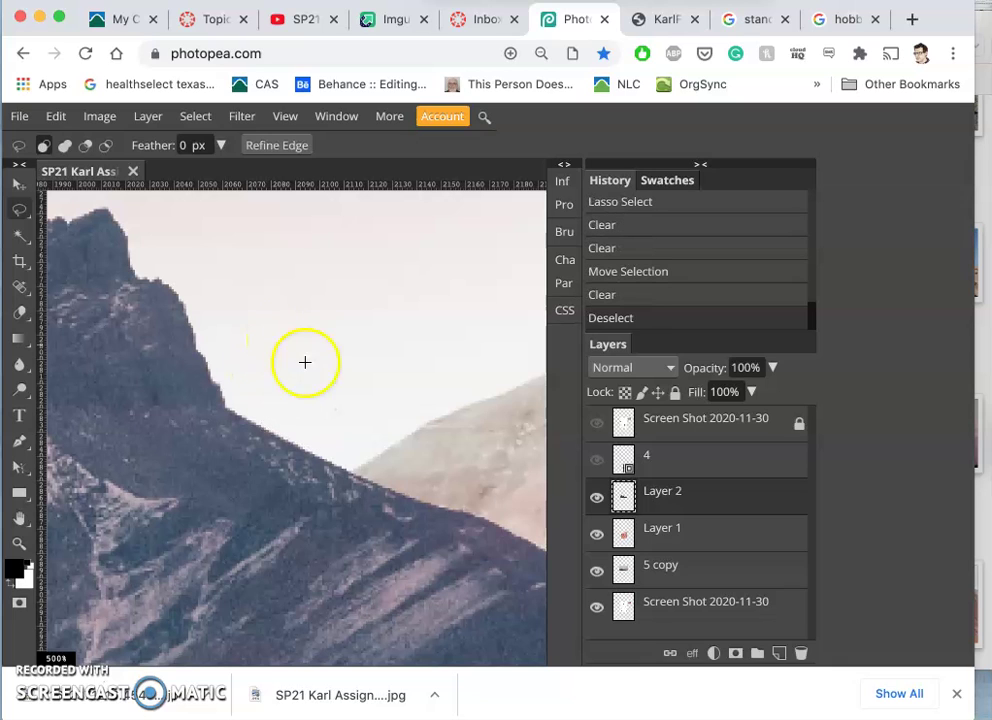
# Lasso and clear the protruding bump on Layer 2's right ridge in two passes, deselecting after each.
pyautogui.scroll(-5, 308, 376)
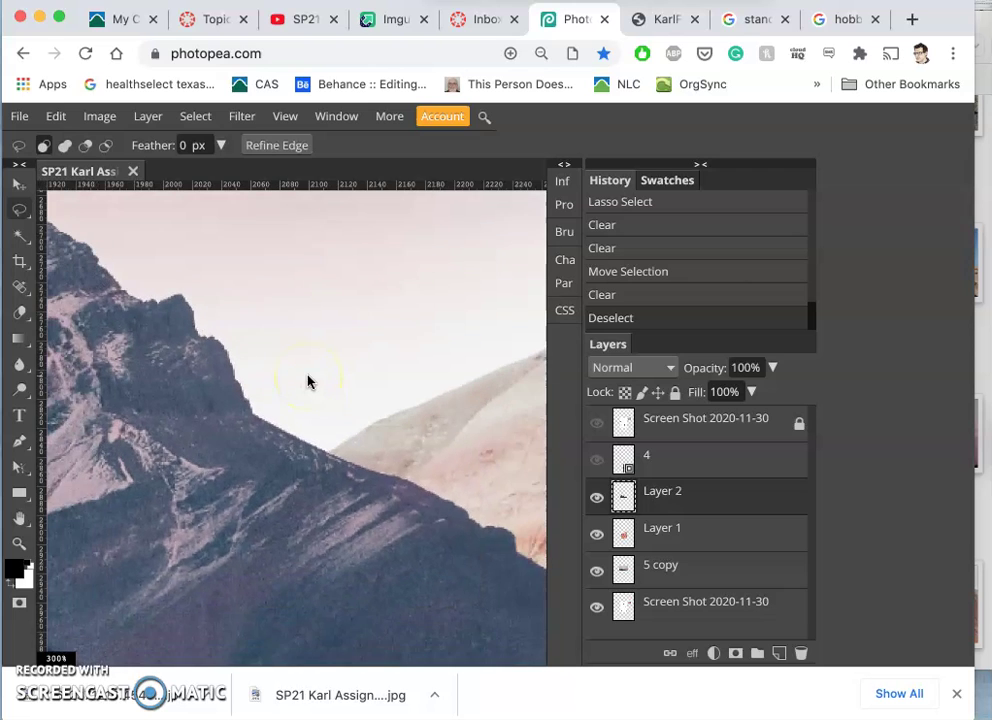
pyautogui.scroll(-2, 308, 381)
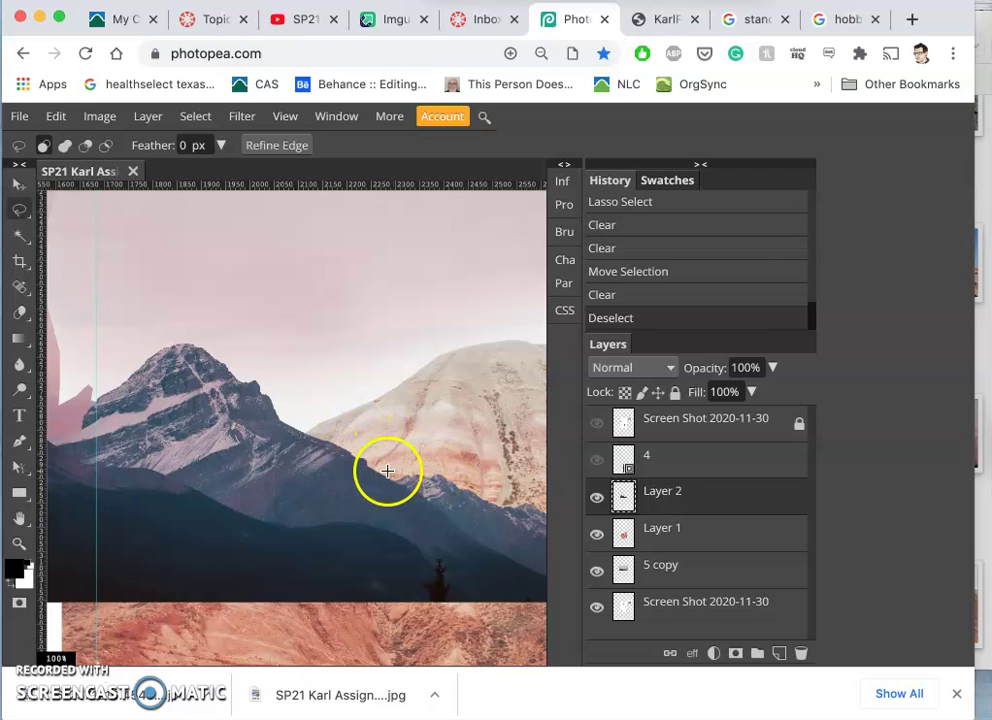
pyautogui.scroll(4, 387, 471)
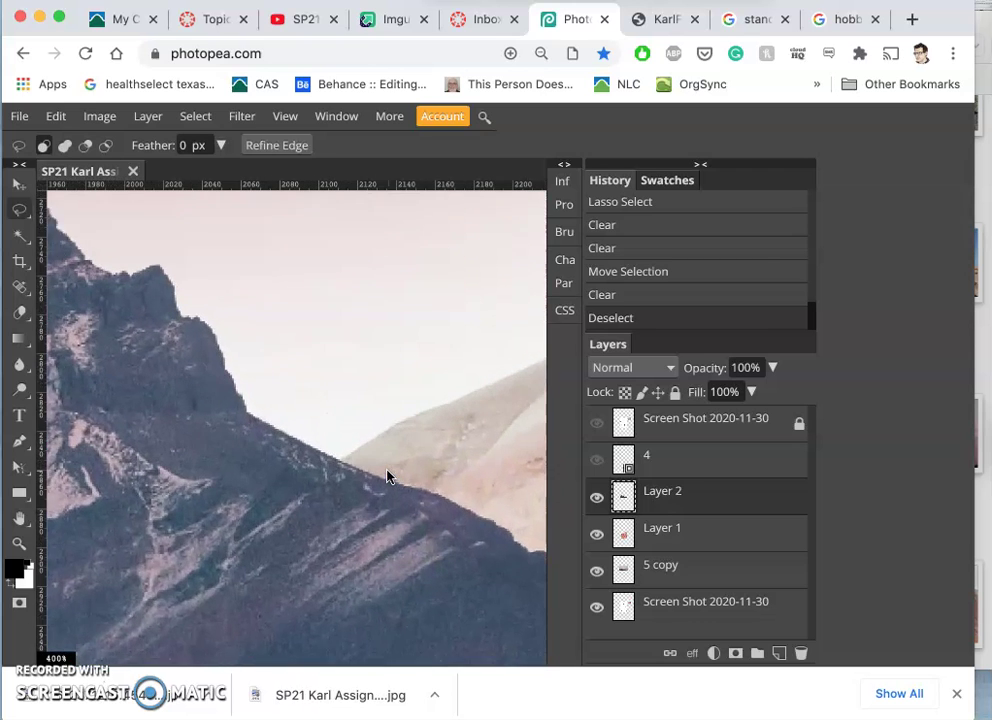
pyautogui.hscroll(5, 354, 438)
pyautogui.scroll(-3, 354, 438)
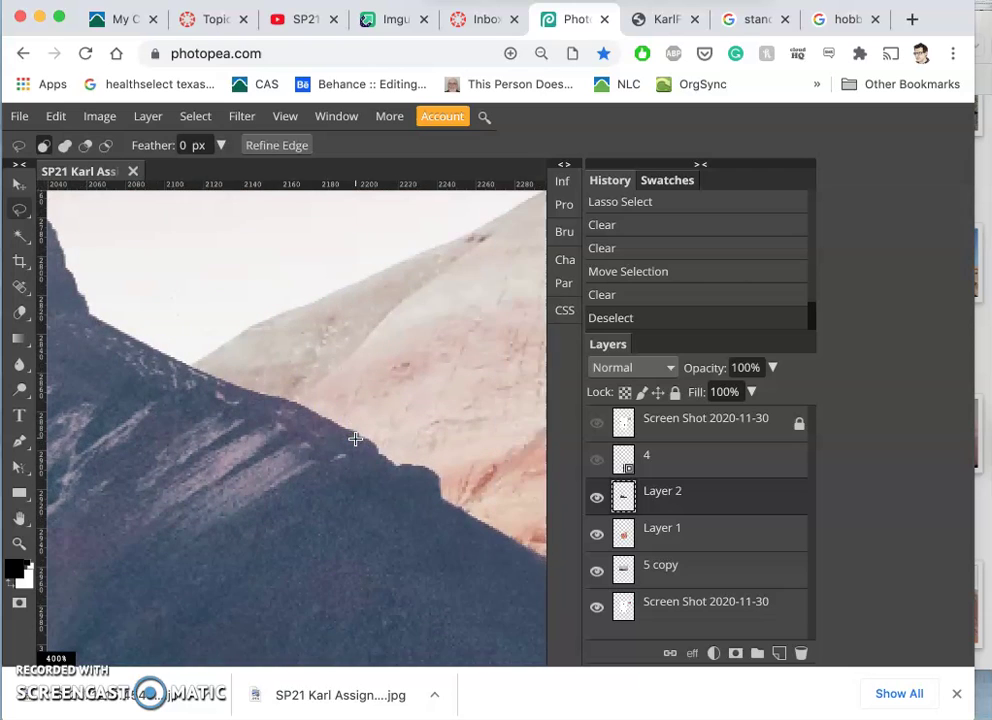
pyautogui.hscroll(3, 354, 438)
pyautogui.scroll(-2, 354, 438)
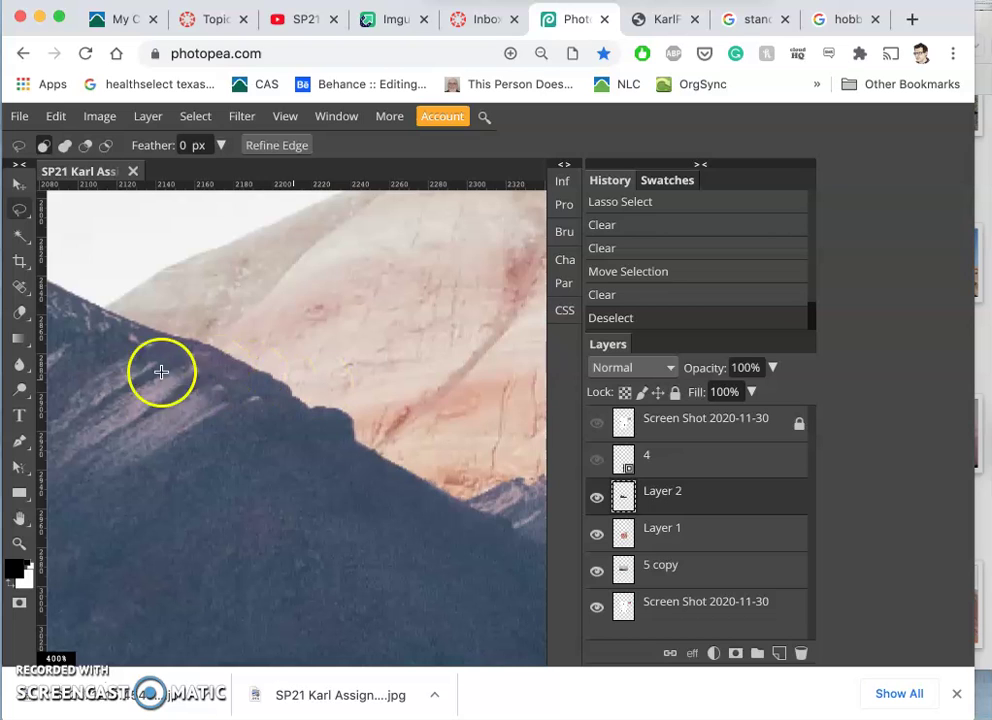
pyautogui.moveTo(157, 441)
pyautogui.mouseDown()
pyautogui.moveTo(230, 481)
pyautogui.moveTo(261, 522)
pyautogui.moveTo(326, 376)
pyautogui.moveTo(313, 406)
pyautogui.mouseUp()
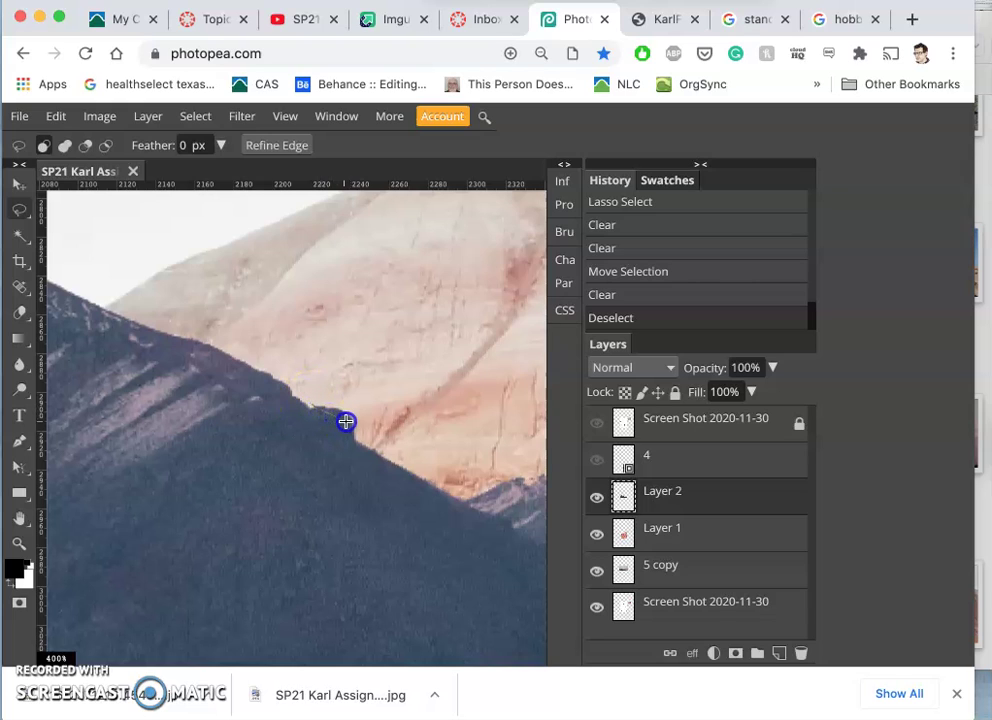
pyautogui.moveTo(357, 441)
pyautogui.mouseDown()
pyautogui.moveTo(370, 418)
pyautogui.moveTo(320, 383)
pyautogui.mouseUp()
pyautogui.press('Delete')
pyautogui.click(292, 354)
pyautogui.moveTo(346, 373)
pyautogui.mouseDown()
pyautogui.moveTo(355, 407)
pyautogui.moveTo(314, 392)
pyautogui.mouseUp()
pyautogui.press('Delete')
pyautogui.click(275, 358)
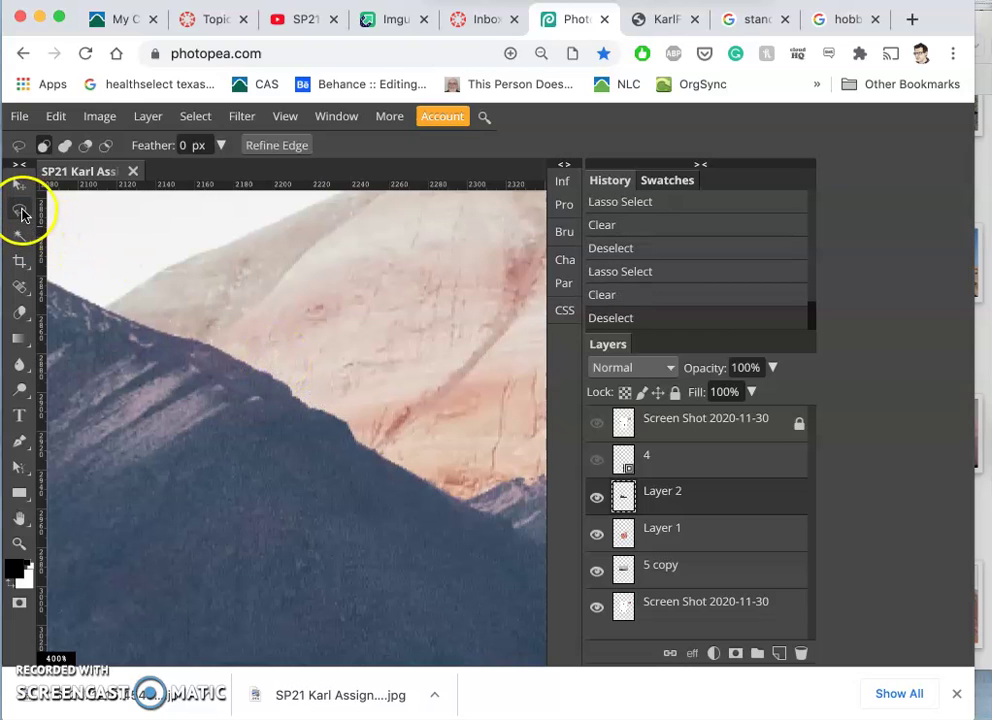
# Switch to the Magnetic Lasso and trace a closed selection along the ridge where the dark mountain meets the pale hill.
pyautogui.click(22, 212)
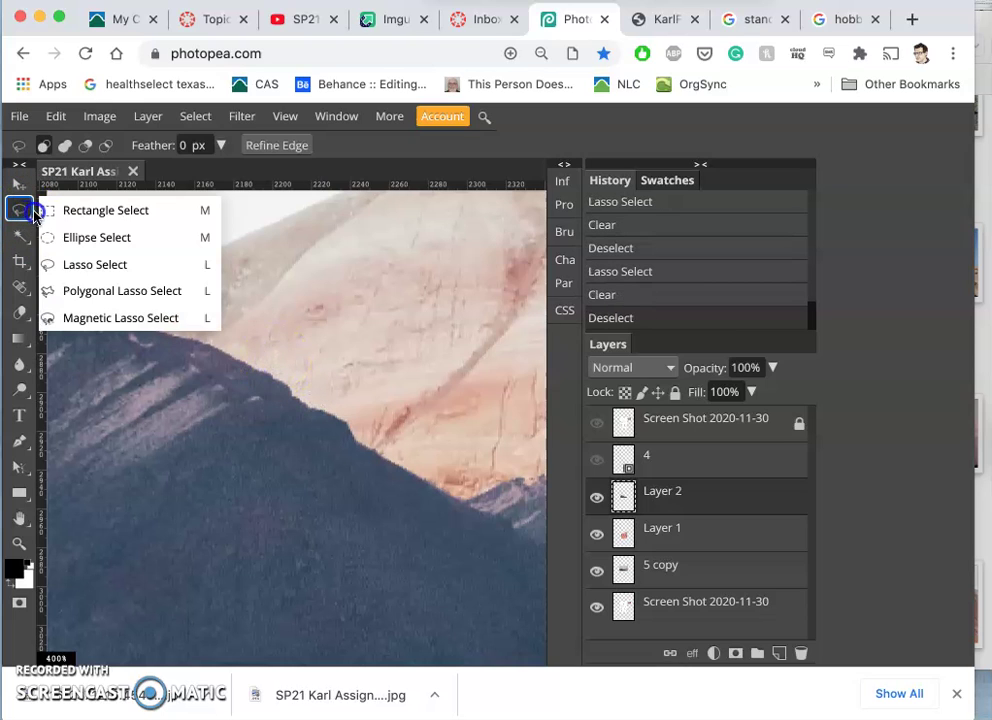
pyautogui.click(84, 319)
pyautogui.click(105, 291)
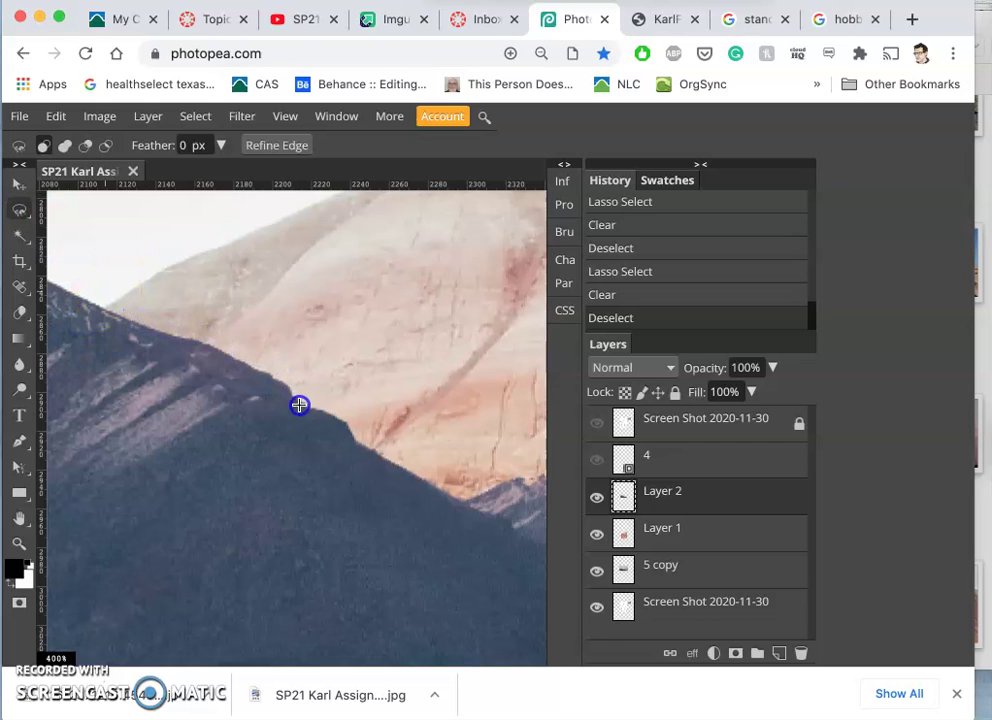
pyautogui.moveTo(334, 392); pyautogui.dragTo(287, 383)
pyautogui.press('super+minus')
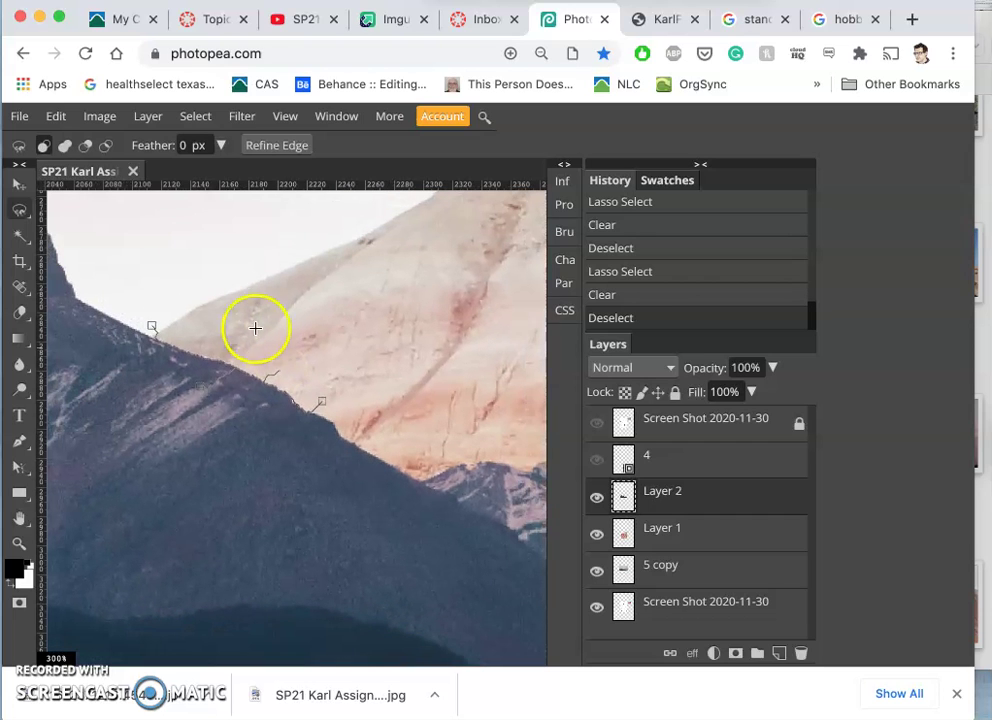
pyautogui.click(190, 325)
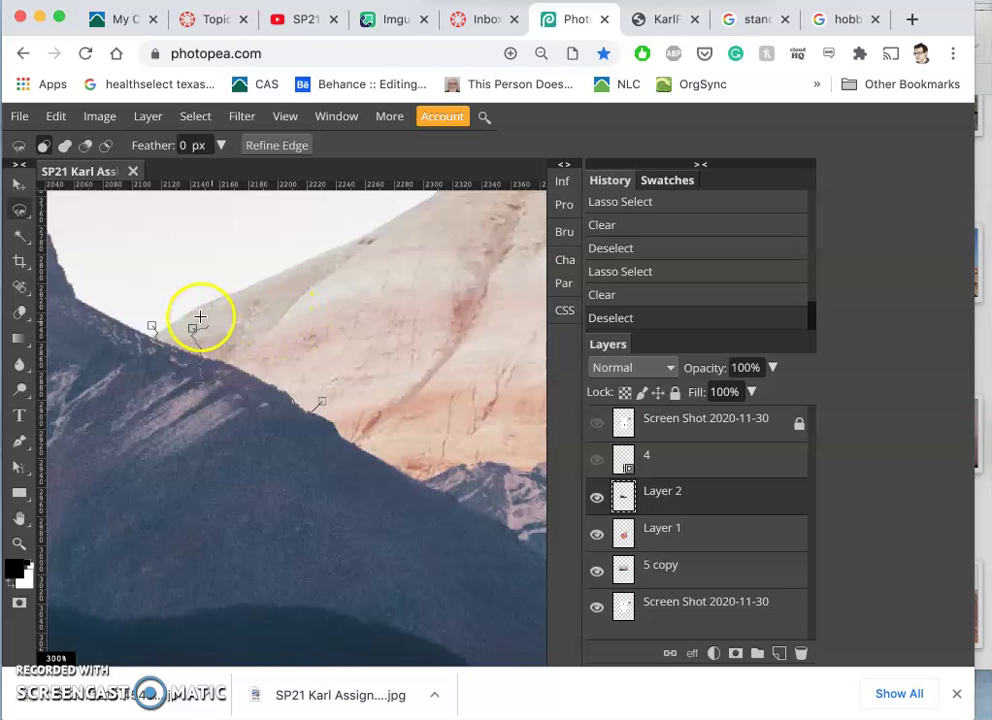
pyautogui.moveTo(176, 313); pyautogui.dragTo(153, 323)
pyautogui.click(168, 330)
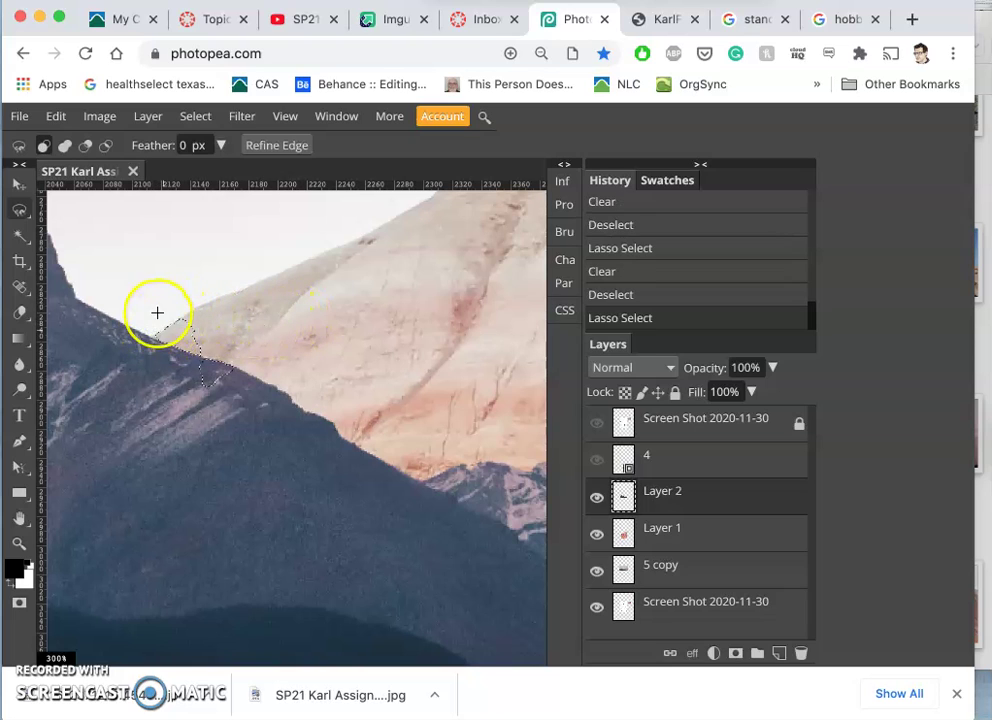